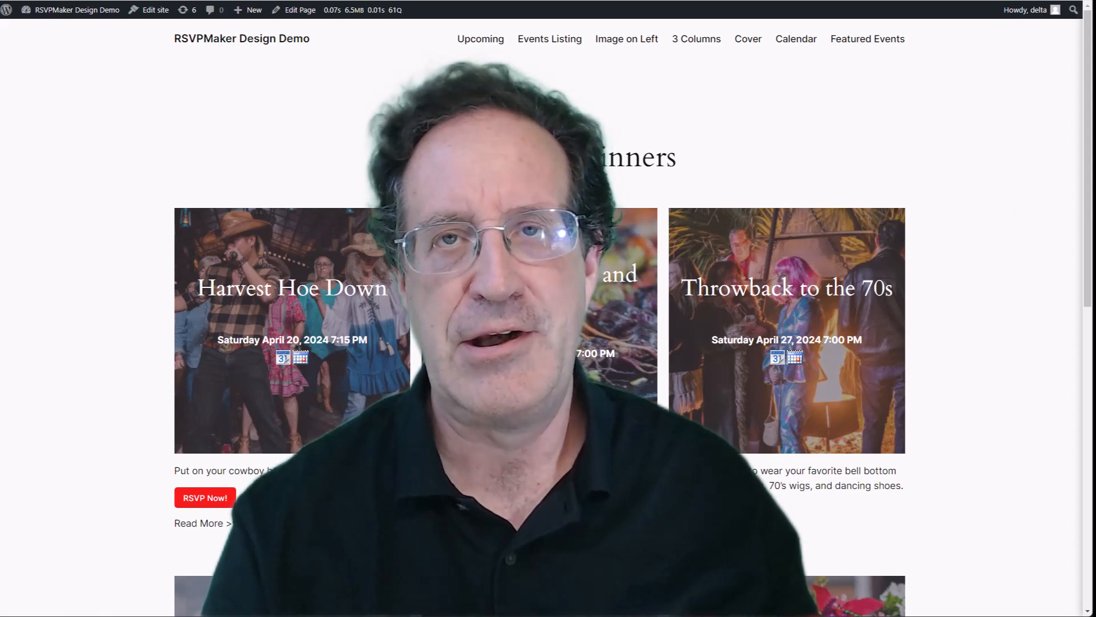
Open the event dinners page for editing and set the event loop's Post Template layout to 2 columns
click(295, 18)
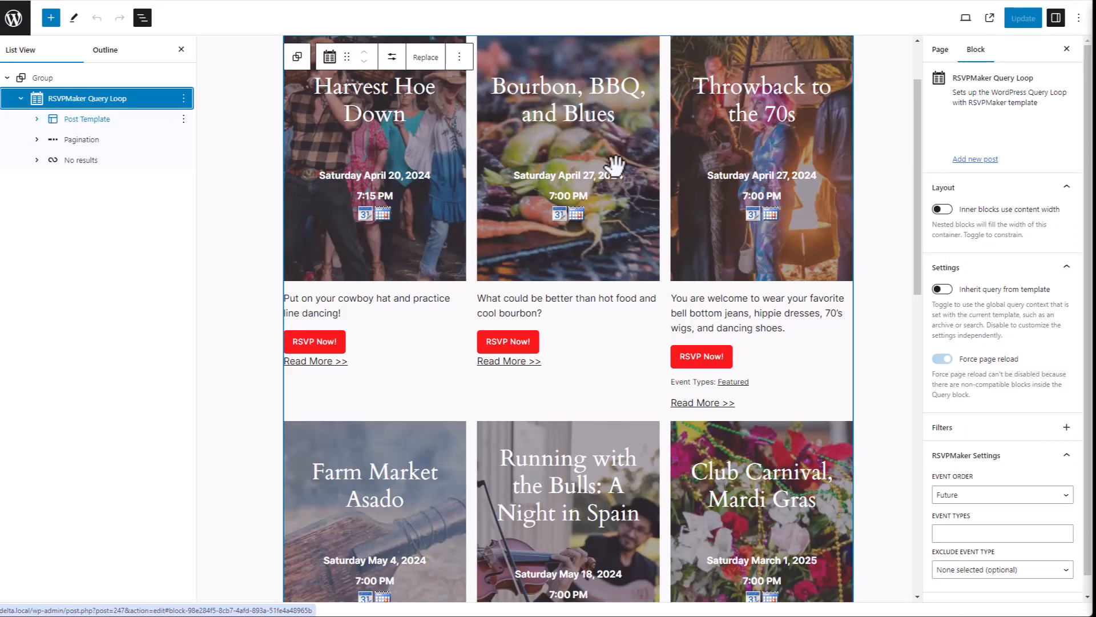
click(615, 165)
click(1065, 222)
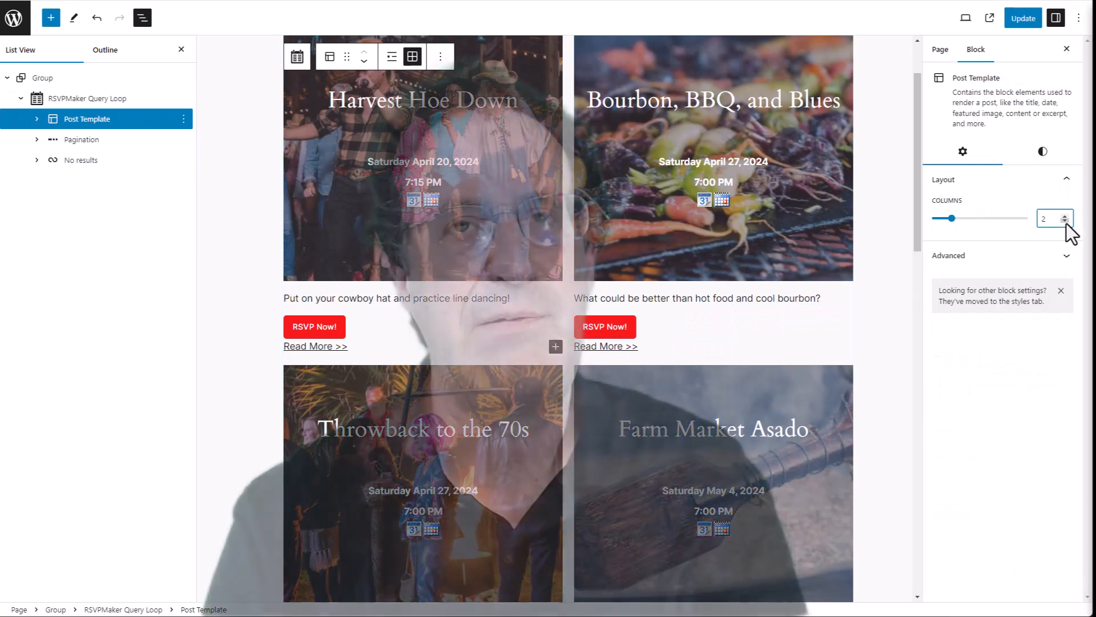
Turn off the excerpt block's built-in RSVP button and insert an RSVPMaker Button block between the excerpt and the Read More link
click(297, 332)
click(942, 221)
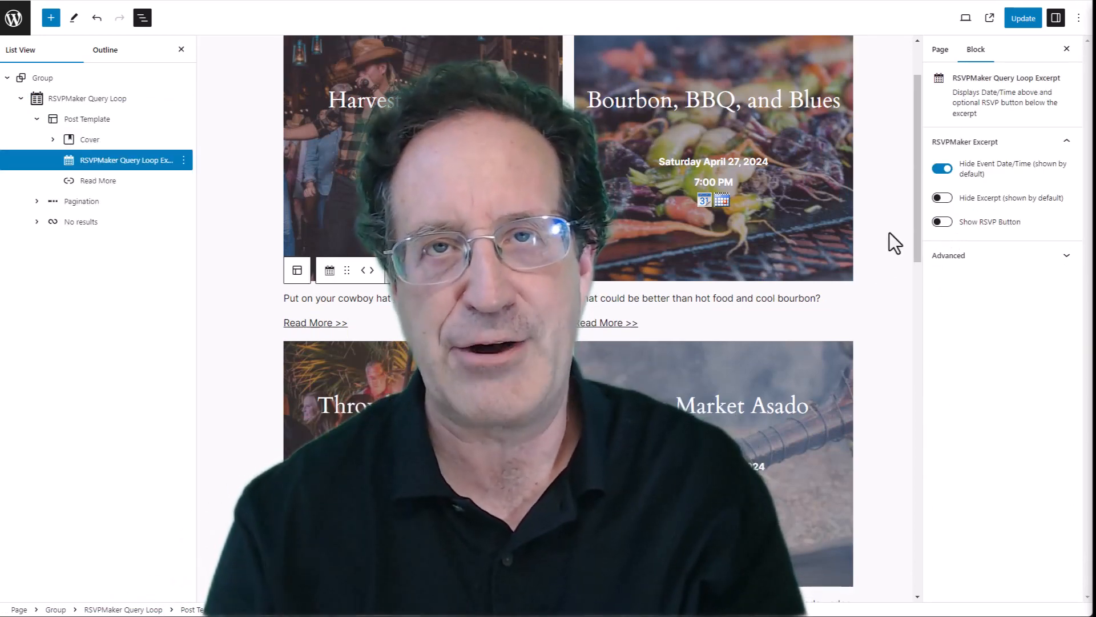
click(398, 270)
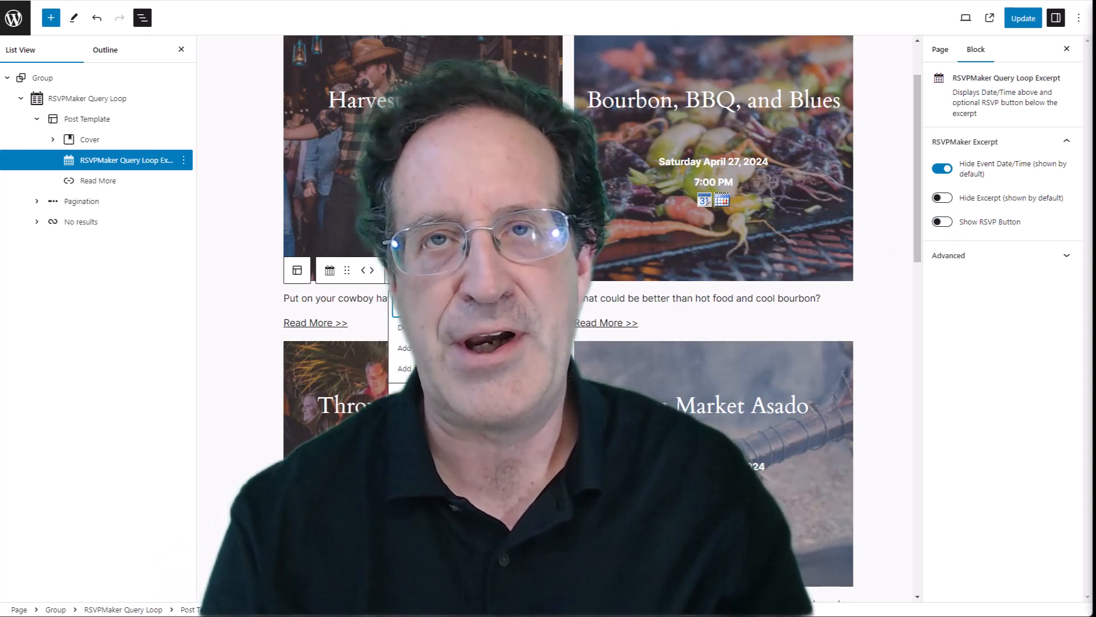
click(409, 368)
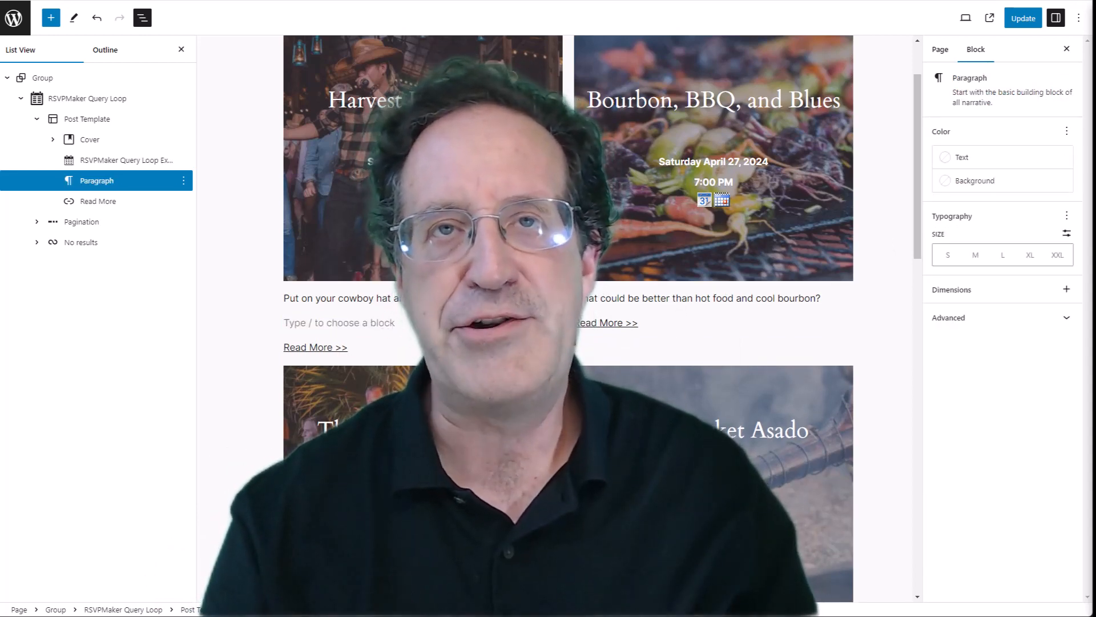
click(556, 323)
text(rsvp butt)
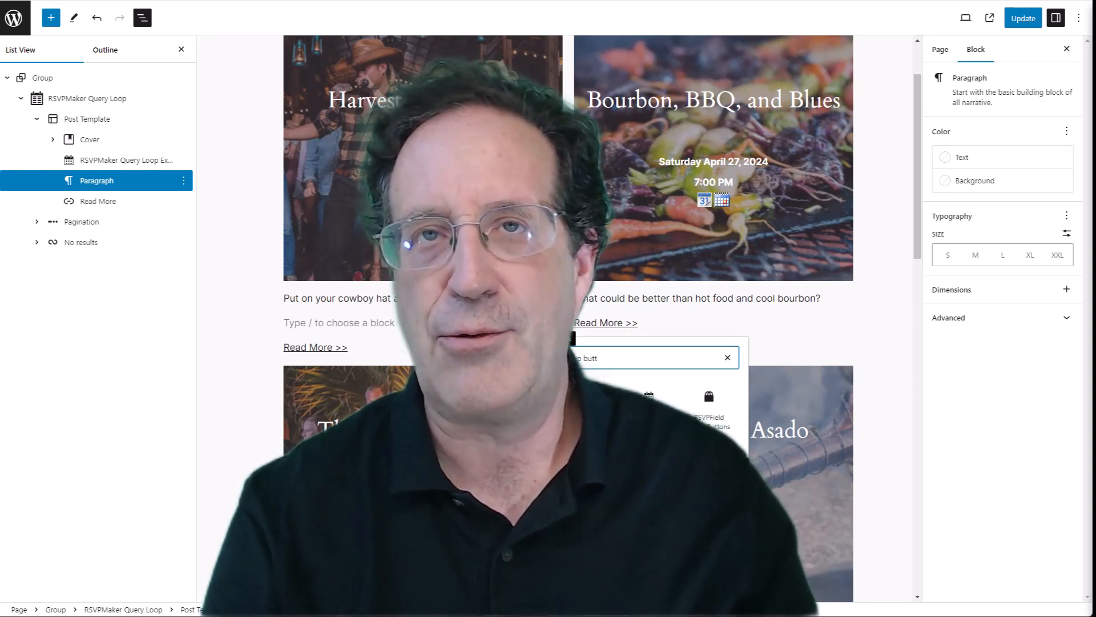
click(588, 407)
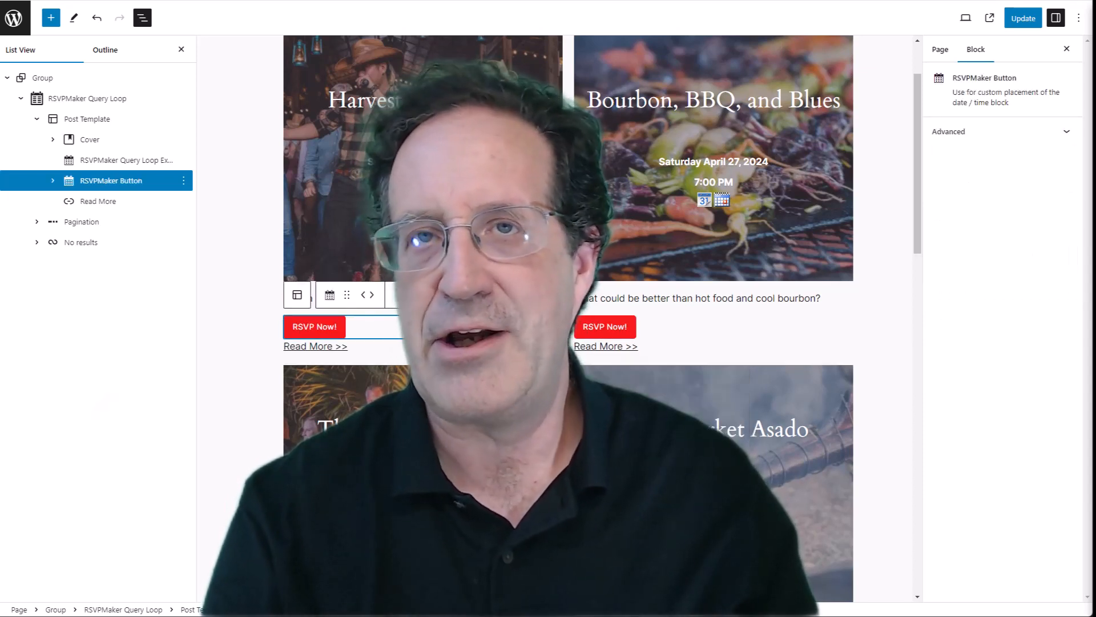
Set the RSVP Now! button's background to the green Accent / Four color and its text color to black
click(325, 333)
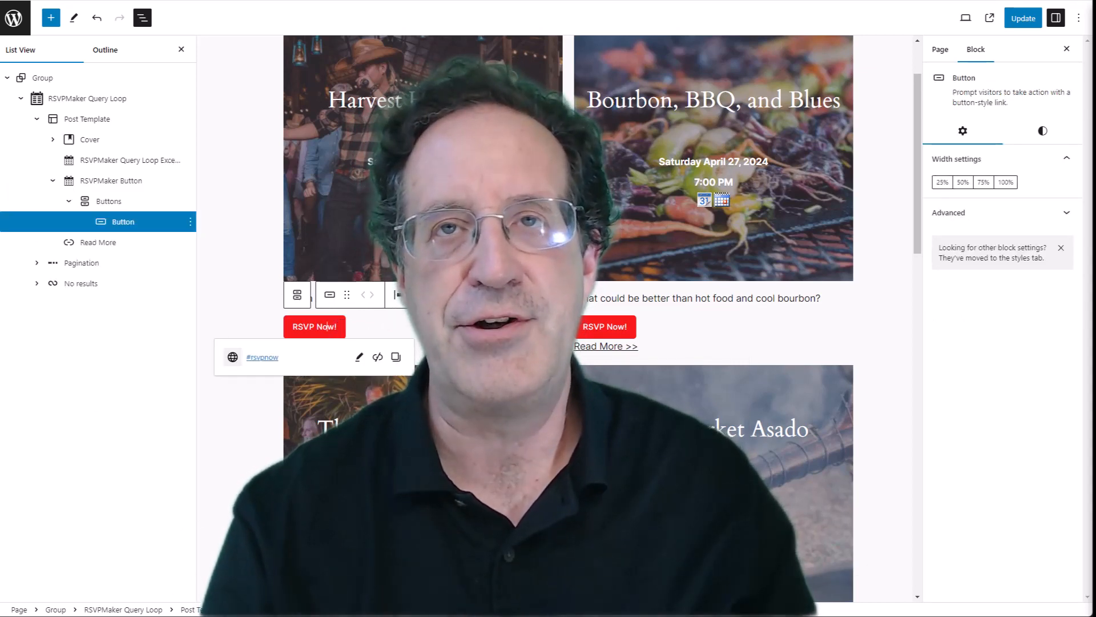
click(1042, 131)
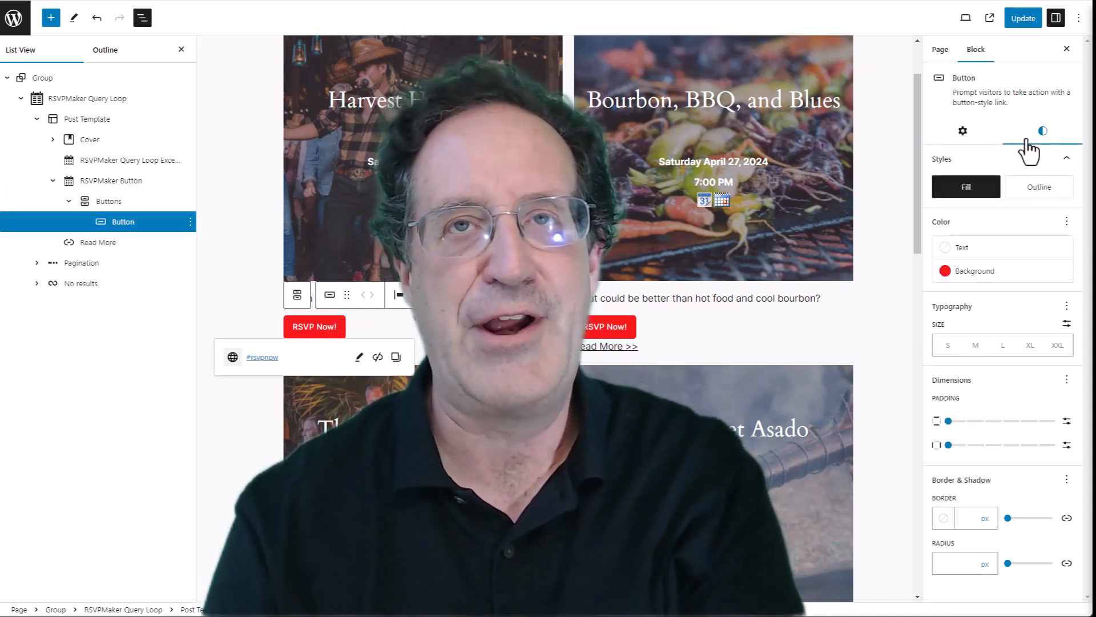
click(949, 272)
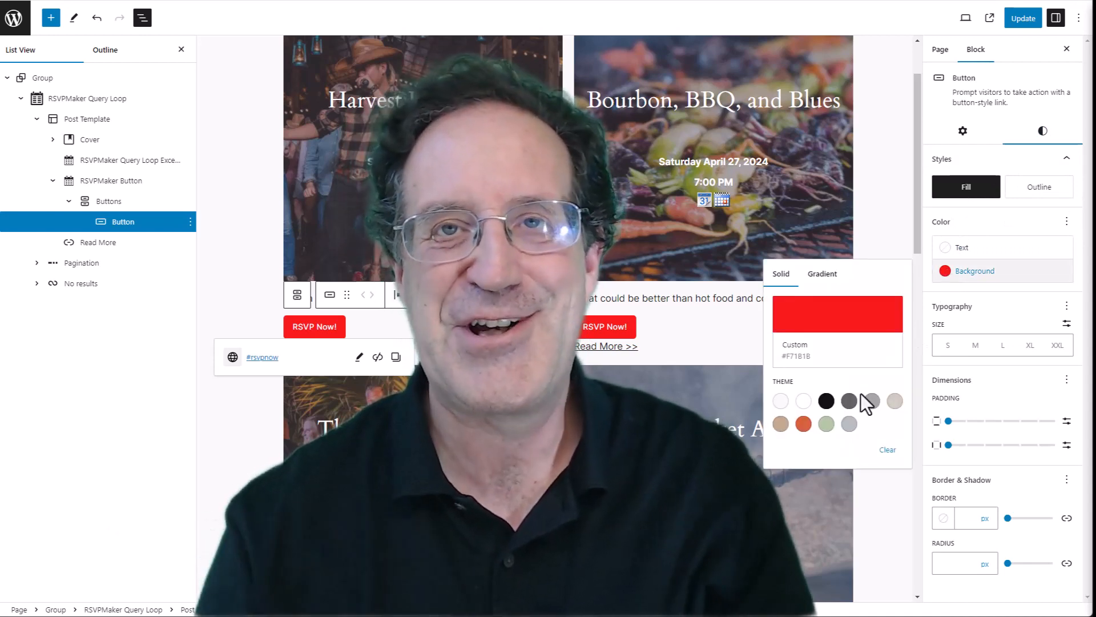
click(826, 424)
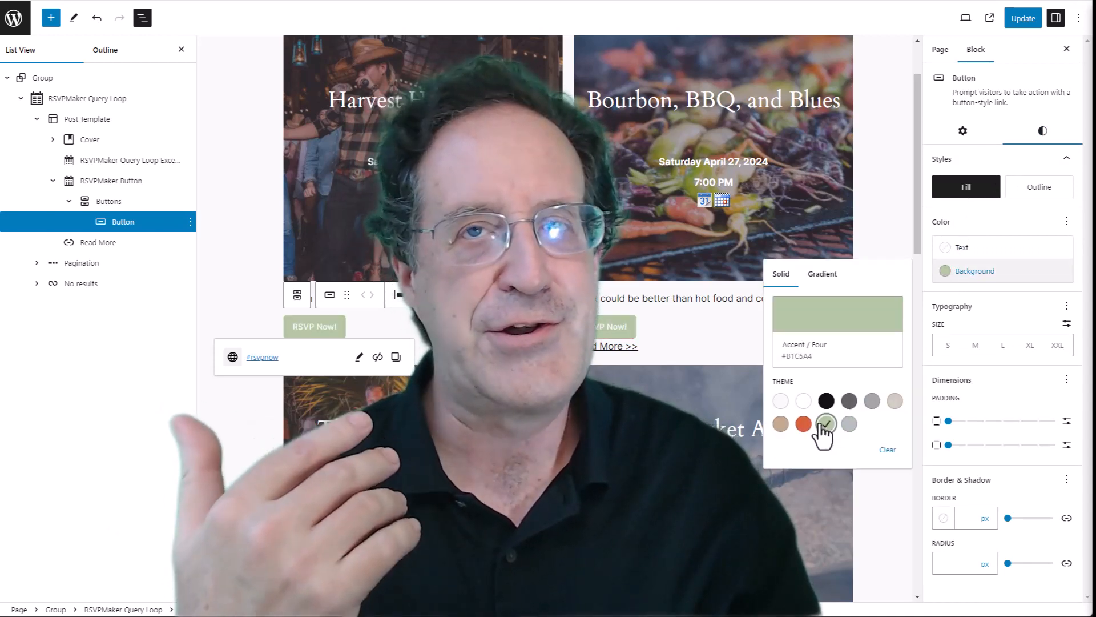
click(965, 248)
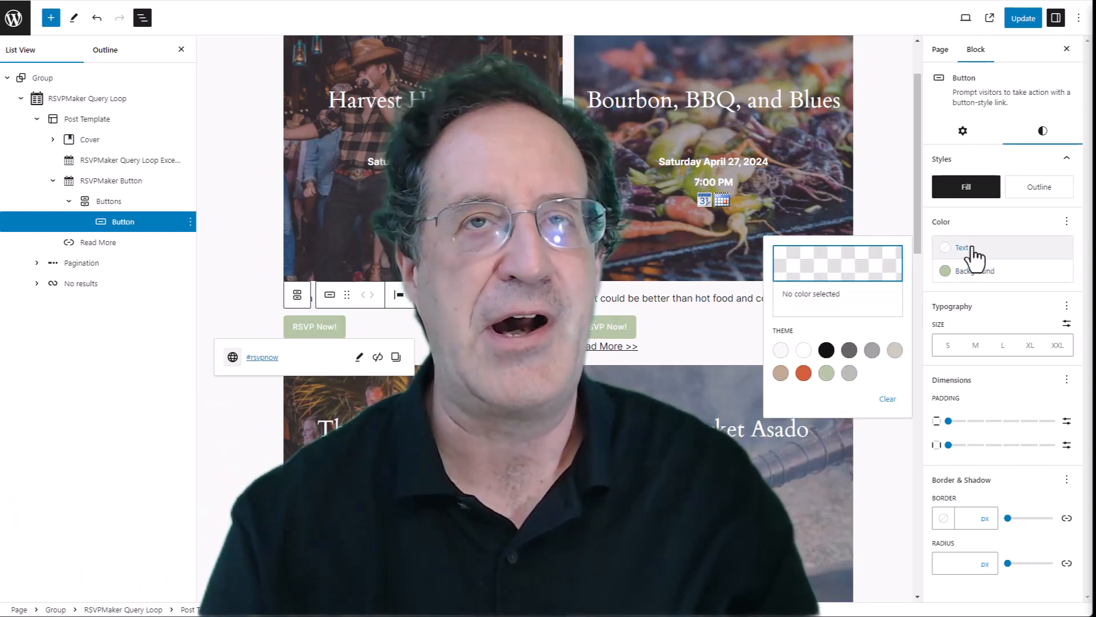
click(804, 372)
click(826, 349)
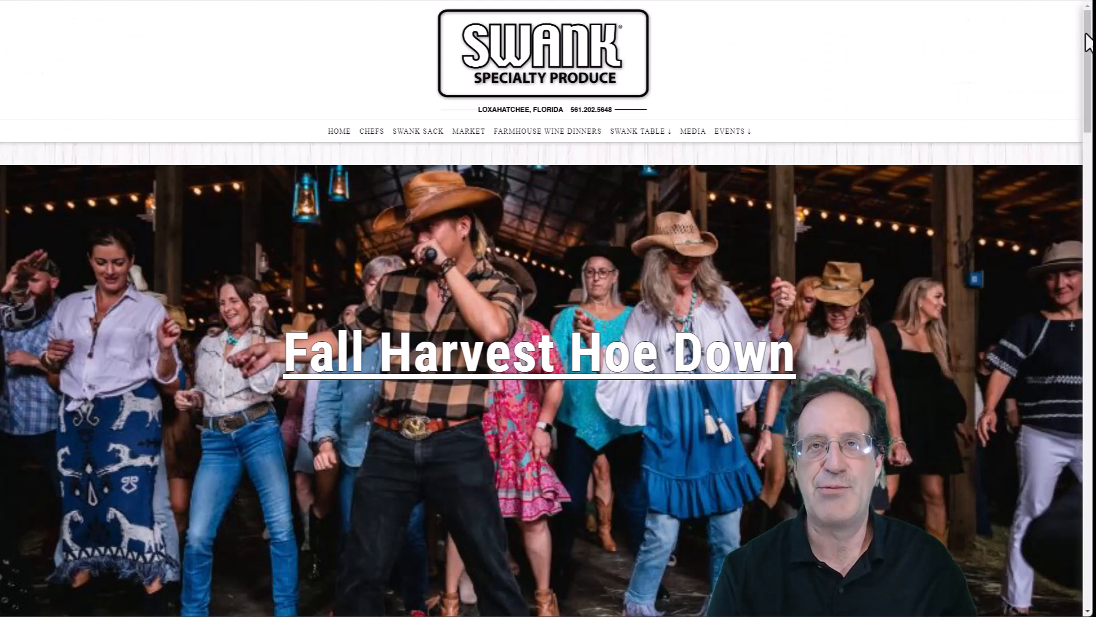
Look through the Fall Harvest Hoe Down event page, from the banner photo to the dinner menu
drag(1088, 43, 1089, 45)
scroll(1089, 46, down, 5)
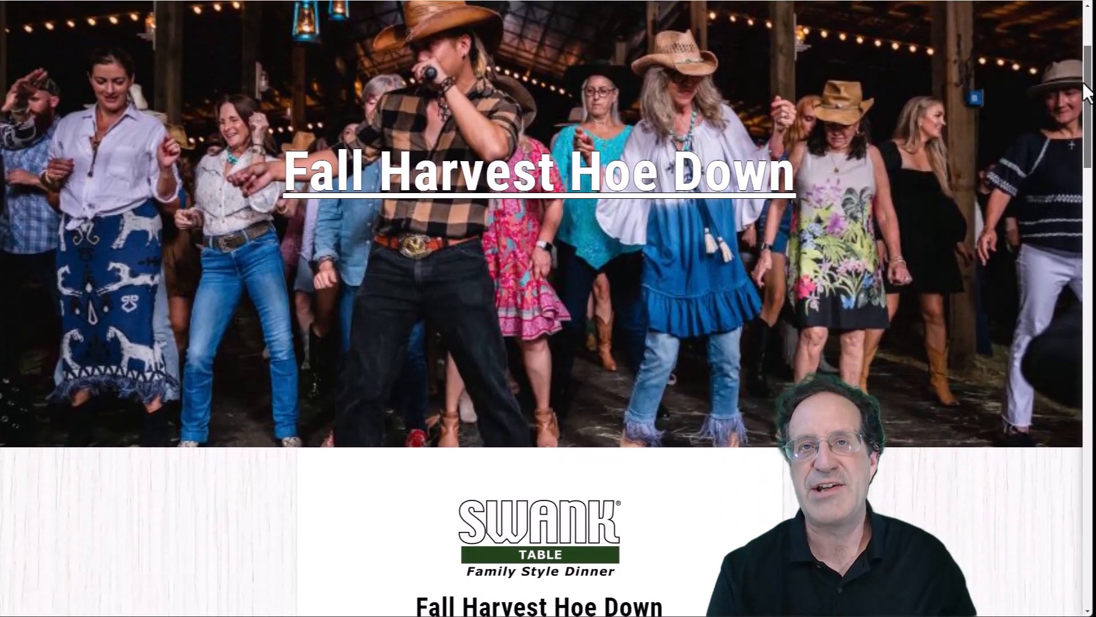
scroll(1054, 281, down, 15)
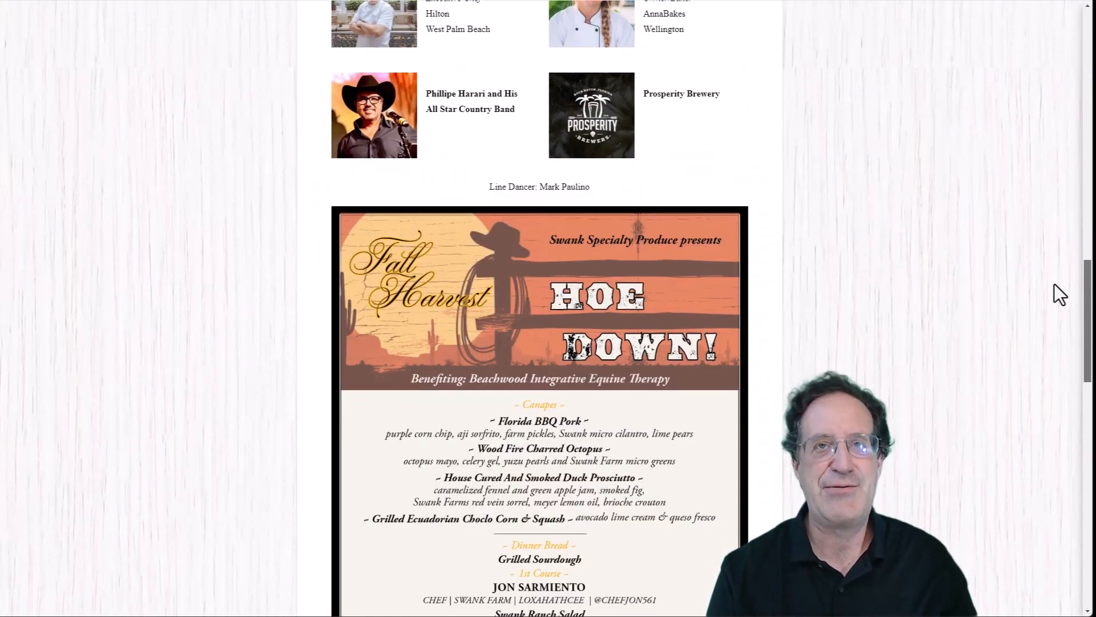
scroll(1055, 290, down, 3)
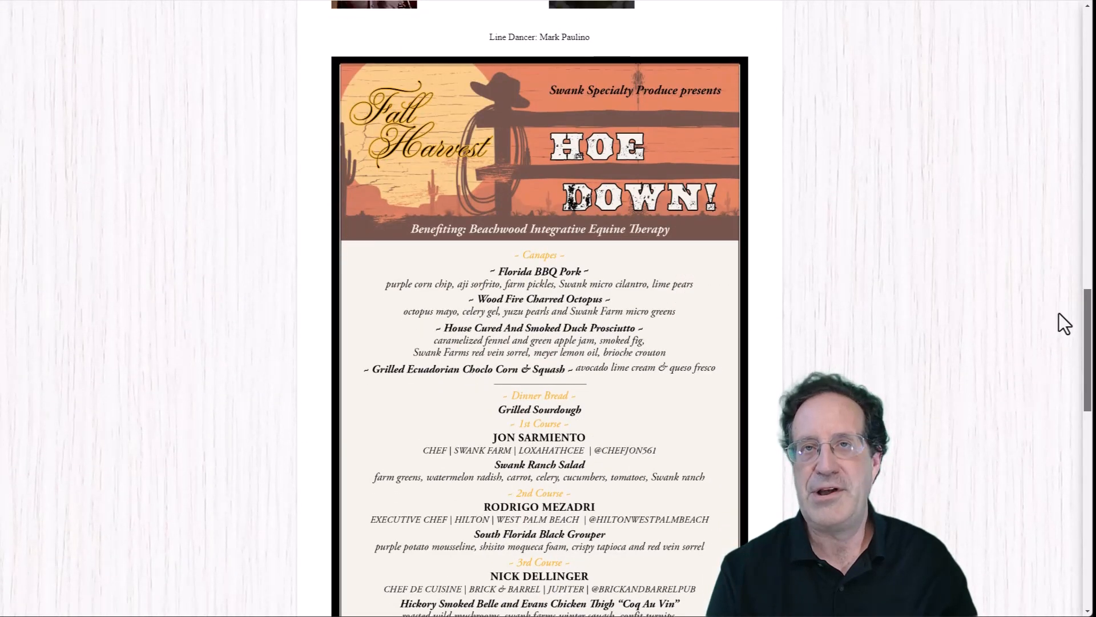
scroll(991, 216, up, 1)
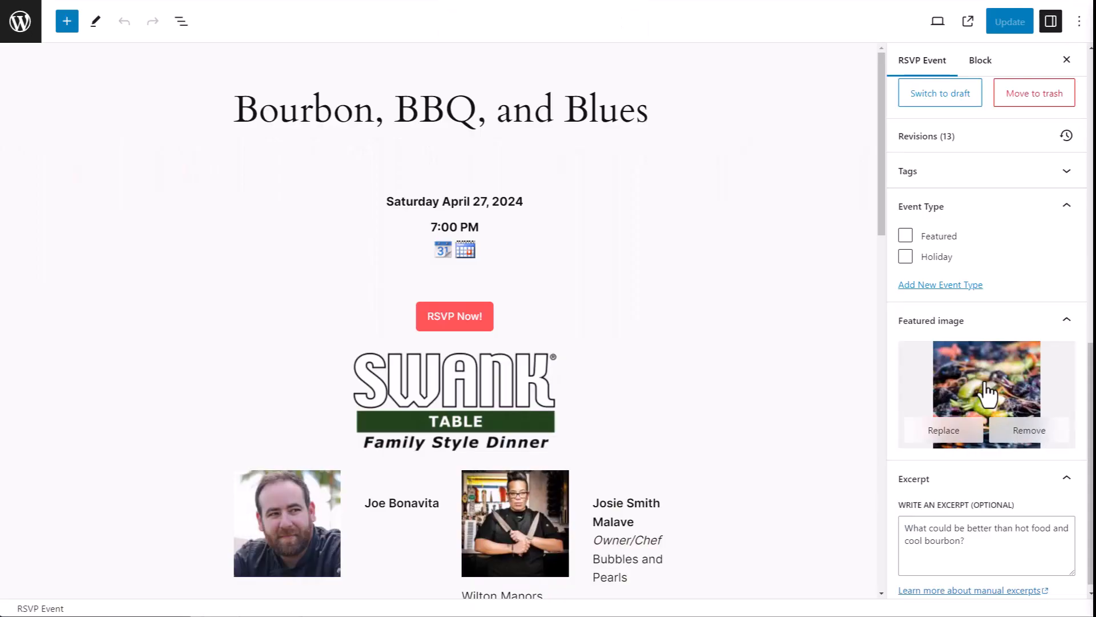
View the Bourbon, BBQ, and Blues event's featured image in the media library, leaving the selection as it is
click(981, 392)
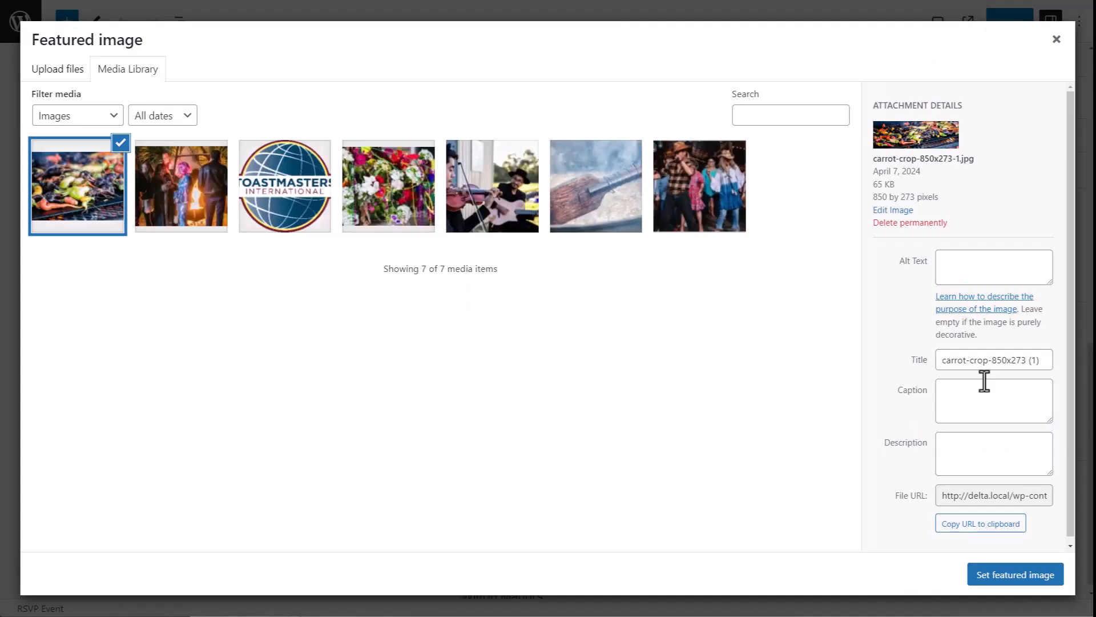
click(1054, 43)
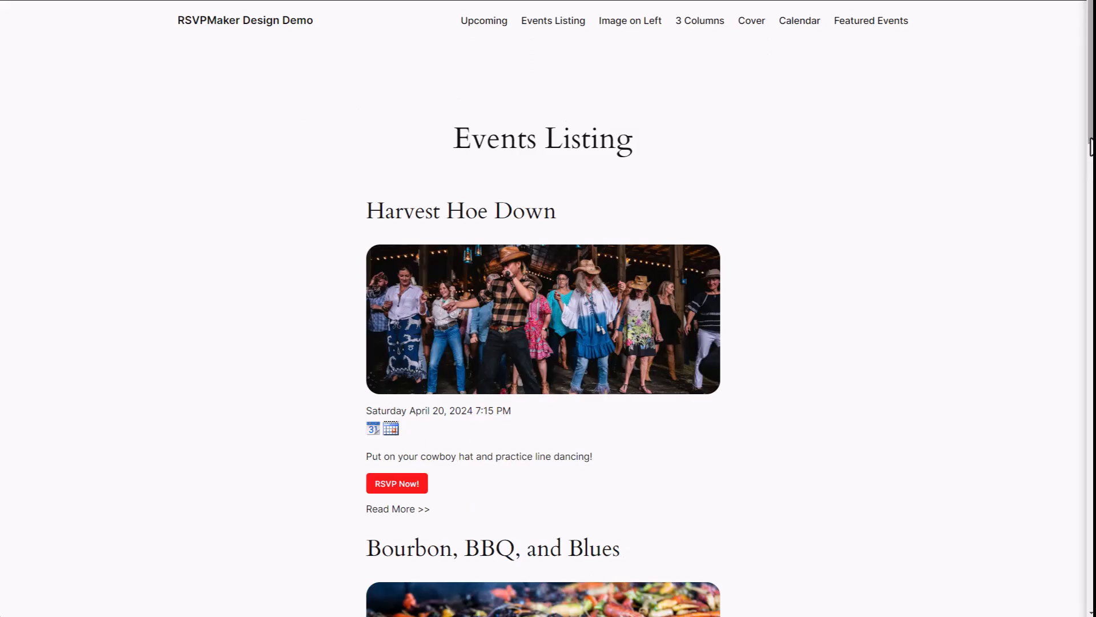
Compare the demo site's event layouts: Events Listing, Image on Left, 3 Columns, Cover and Calendar
scroll(1087, 157, down, 3)
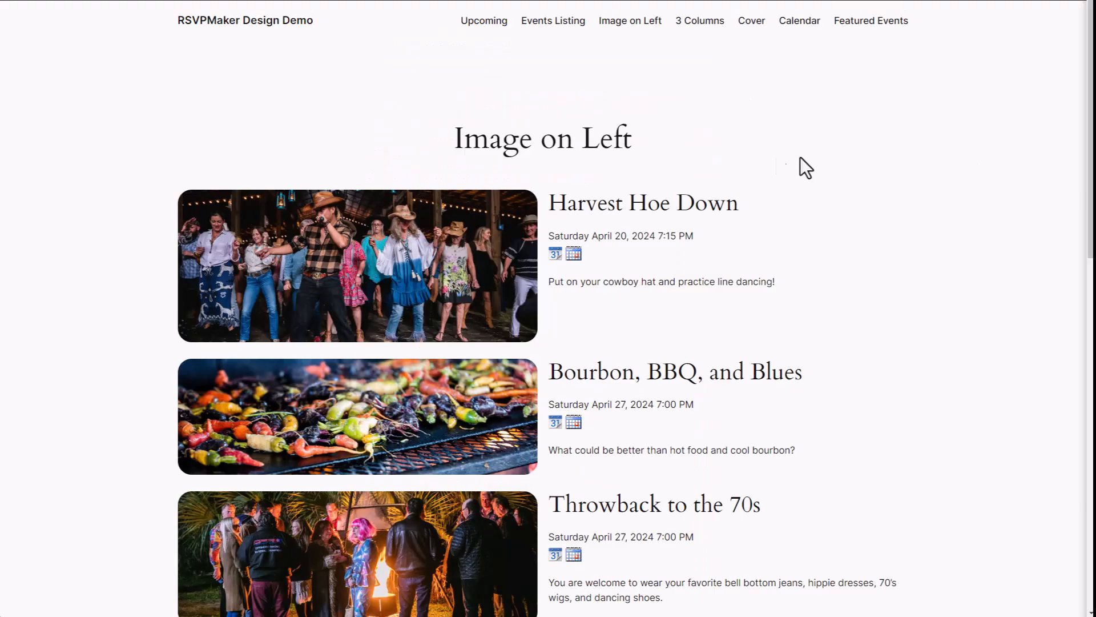
scroll(883, 165, down, 9)
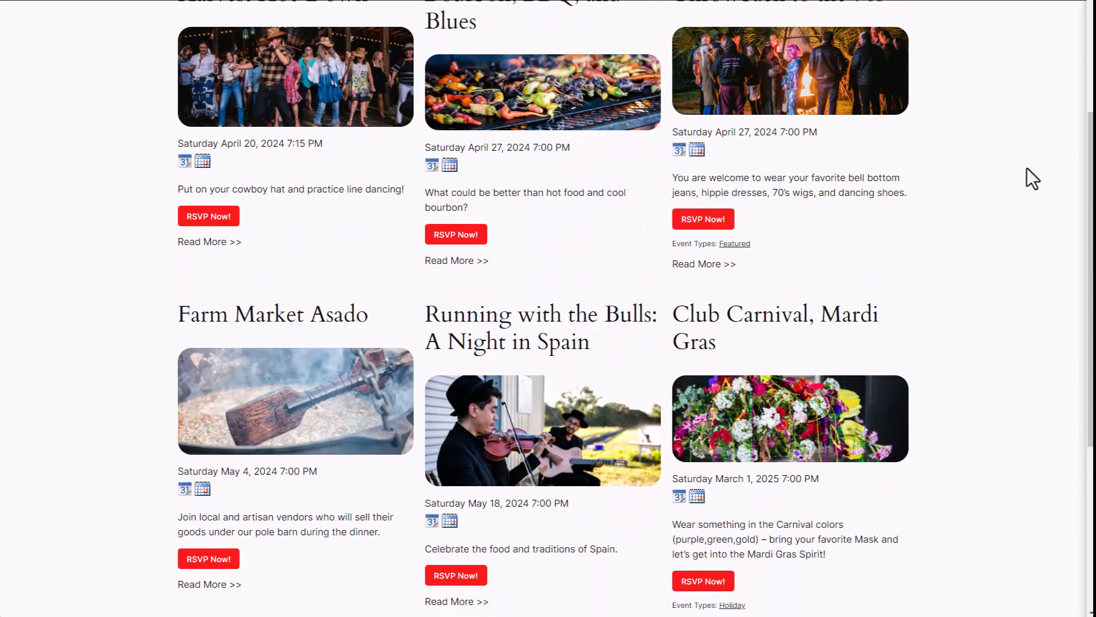
scroll(1025, 169, down, 4)
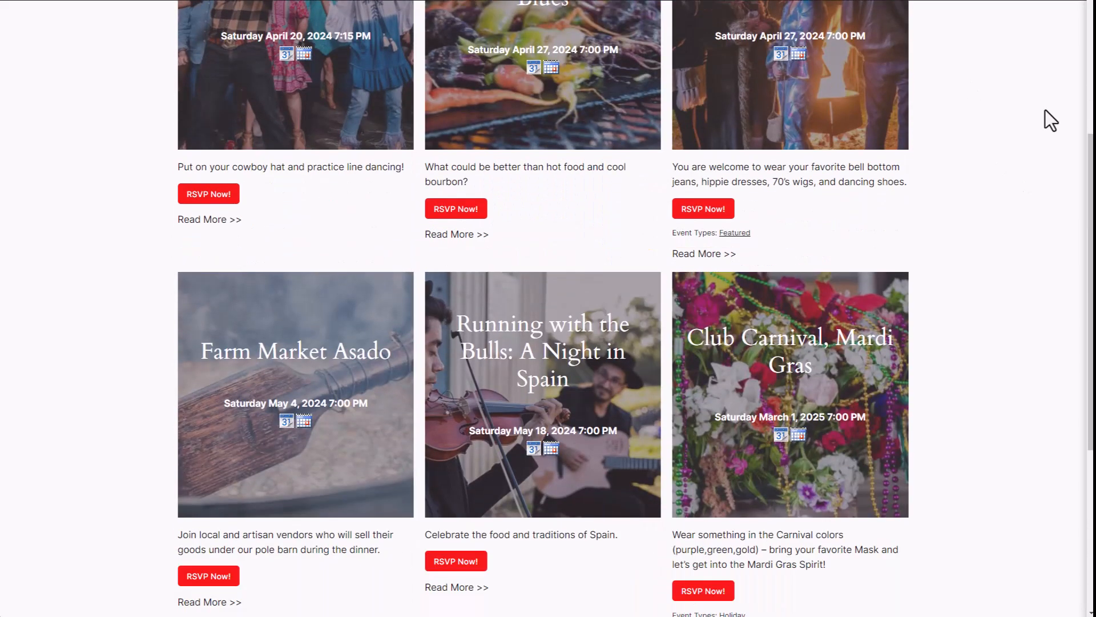
scroll(1045, 110, down, 6)
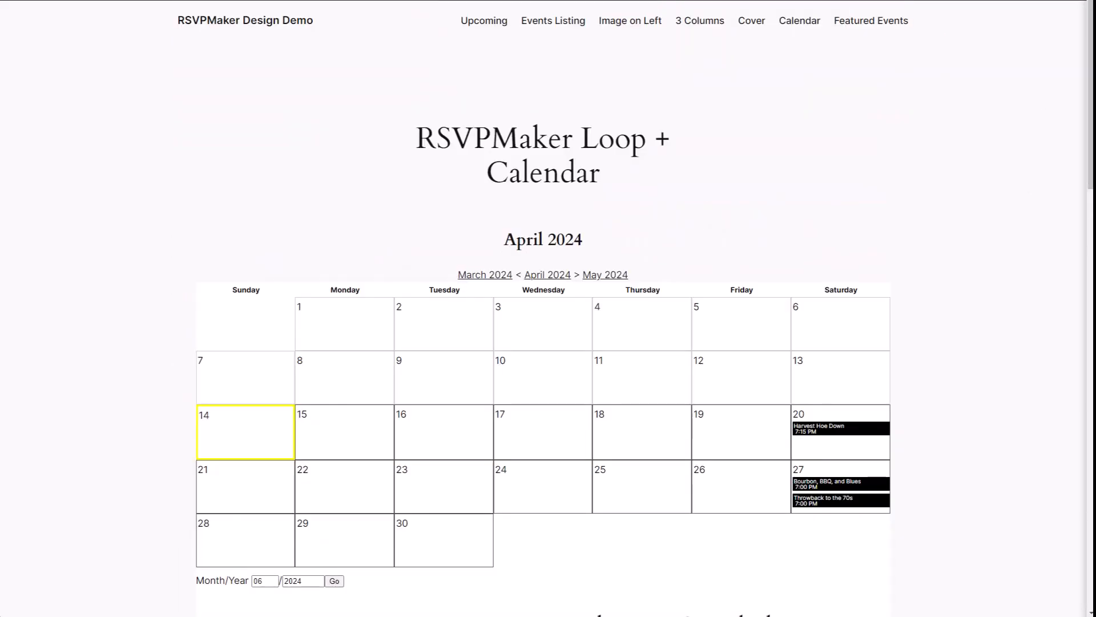
scroll(932, 176, down, 6)
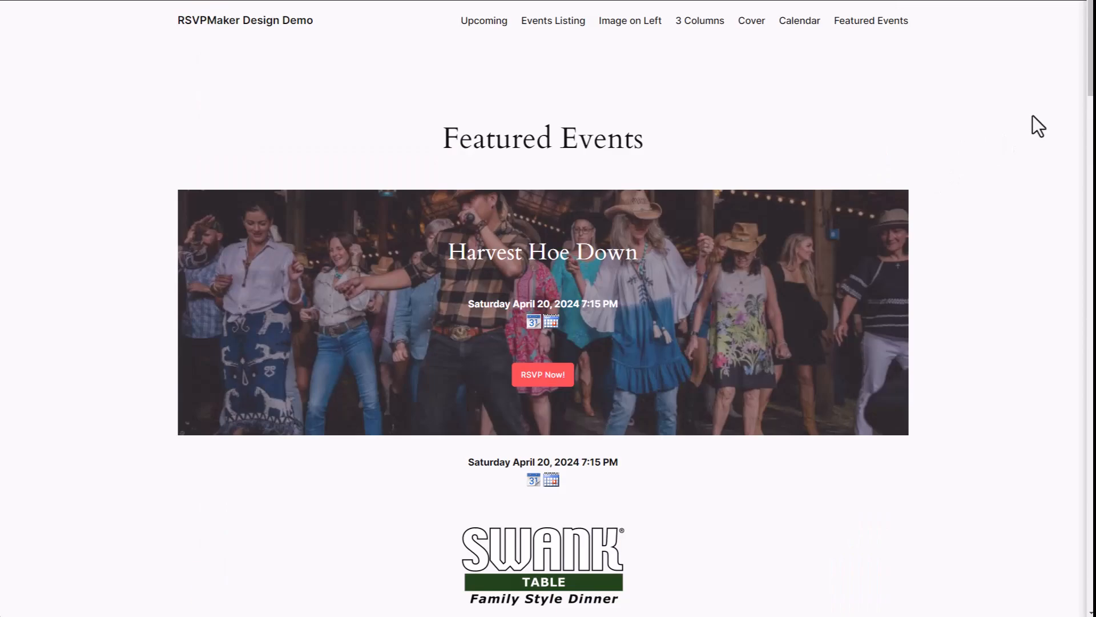
Review the Featured Events page, from the full Harvest Hoe Down event to the two-column listing beneath it
scroll(1033, 115, down, 3)
scroll(1030, 117, down, 15)
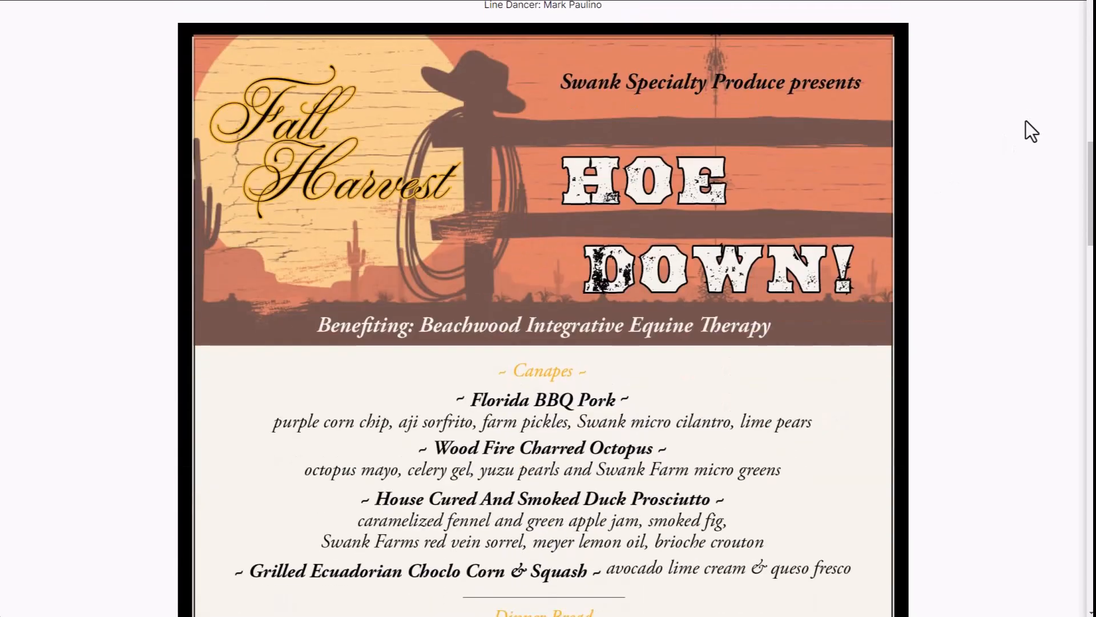
scroll(1025, 121, down, 20)
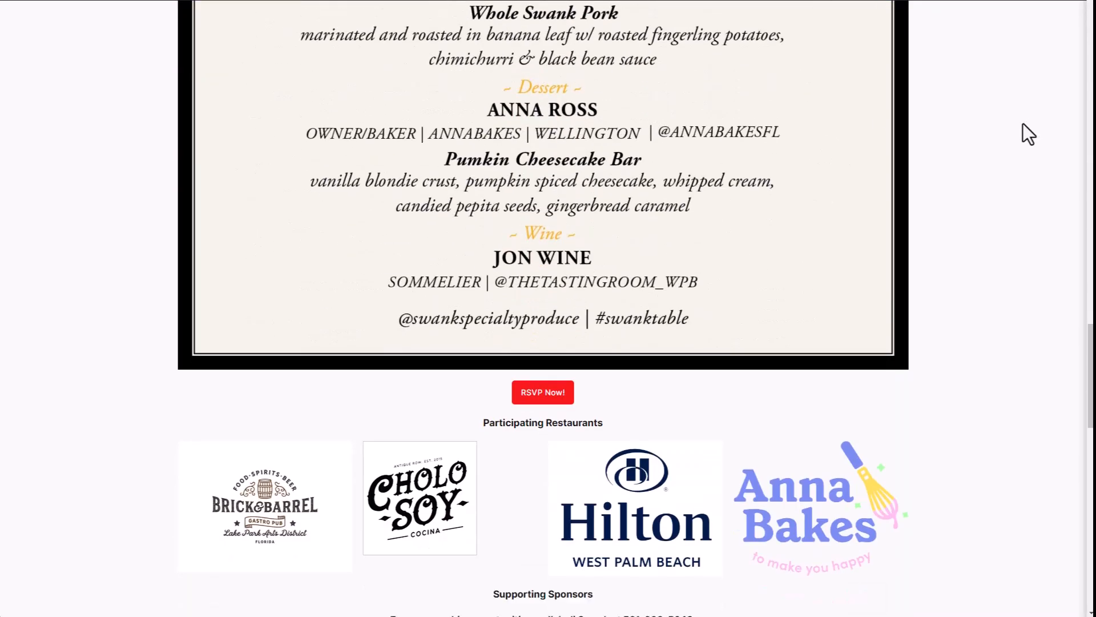
scroll(1021, 126, down, 6)
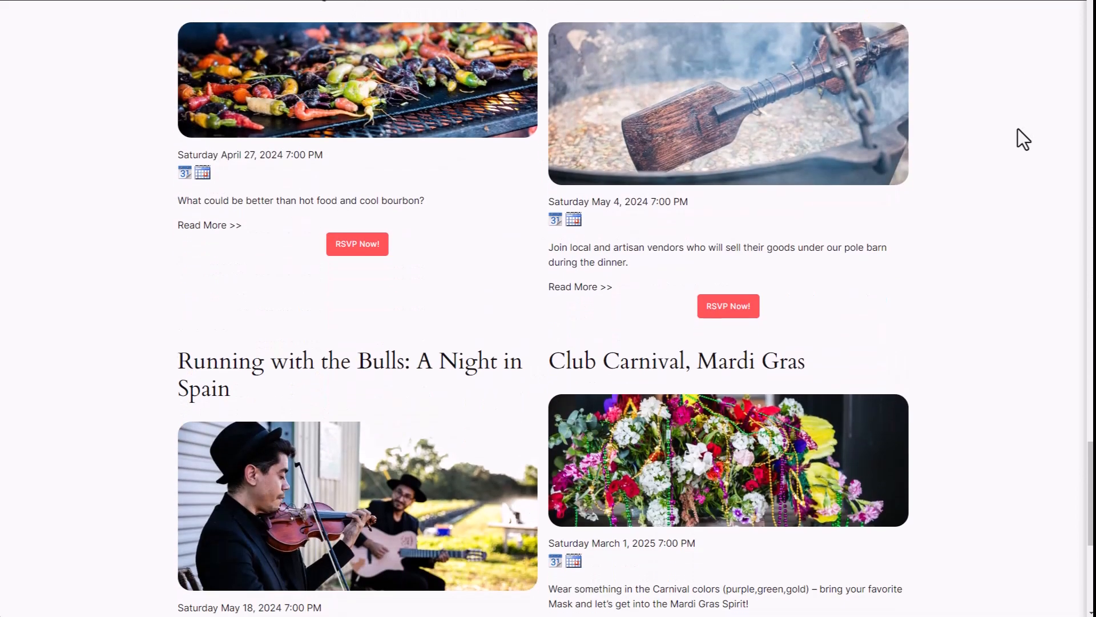
scroll(1023, 139, down, 2)
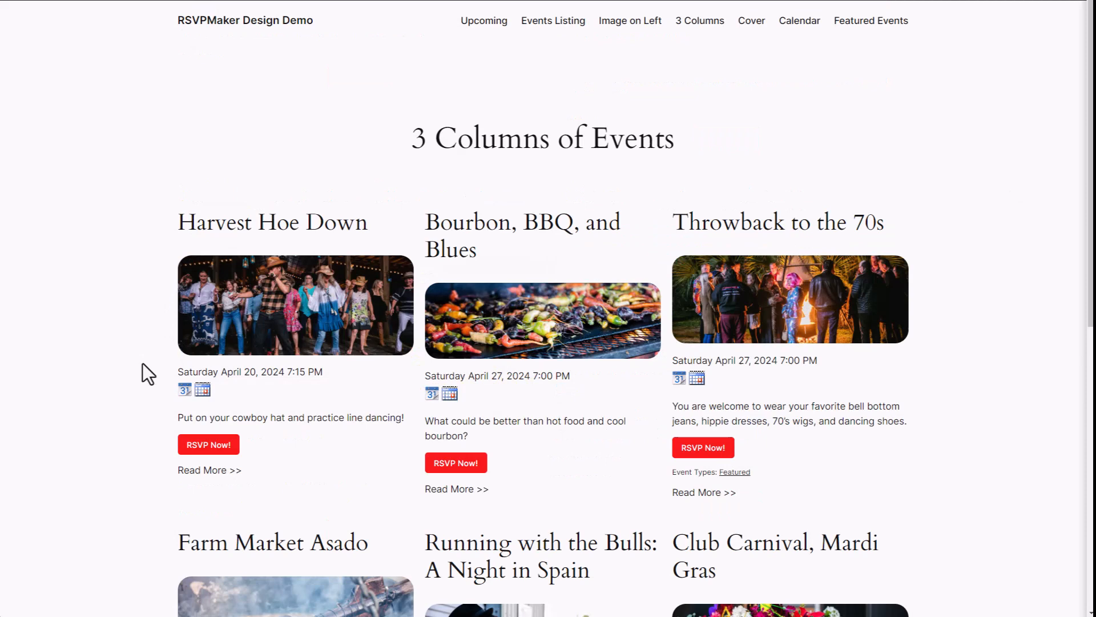
Submit the RSVP form with the guest's name, email and phone number, and enter the card details for the $145 admission payment
click(216, 451)
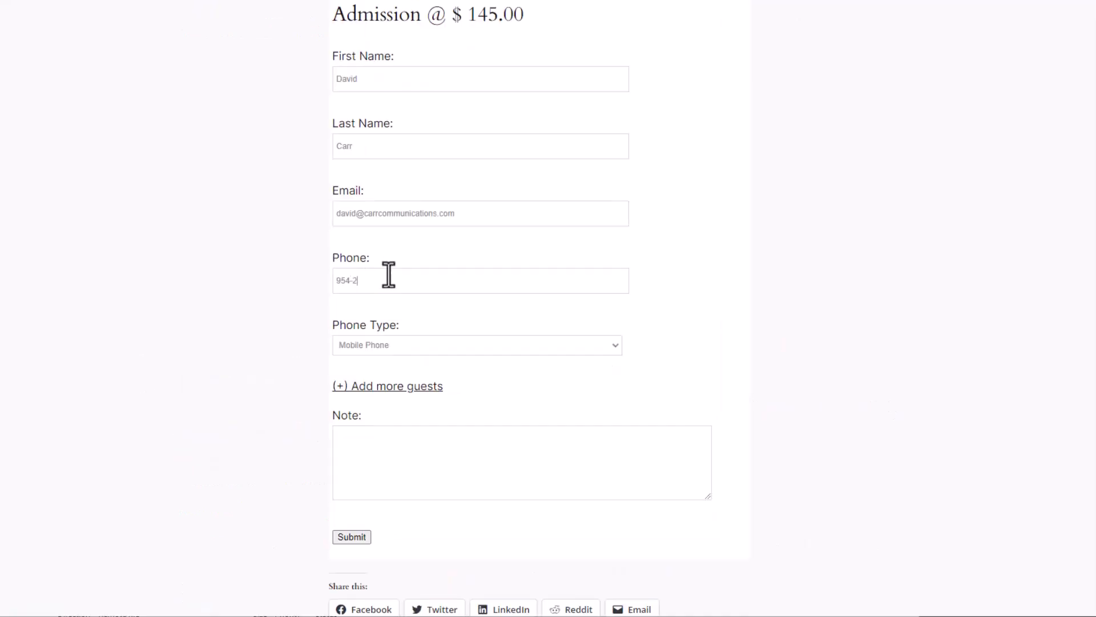
click(352, 537)
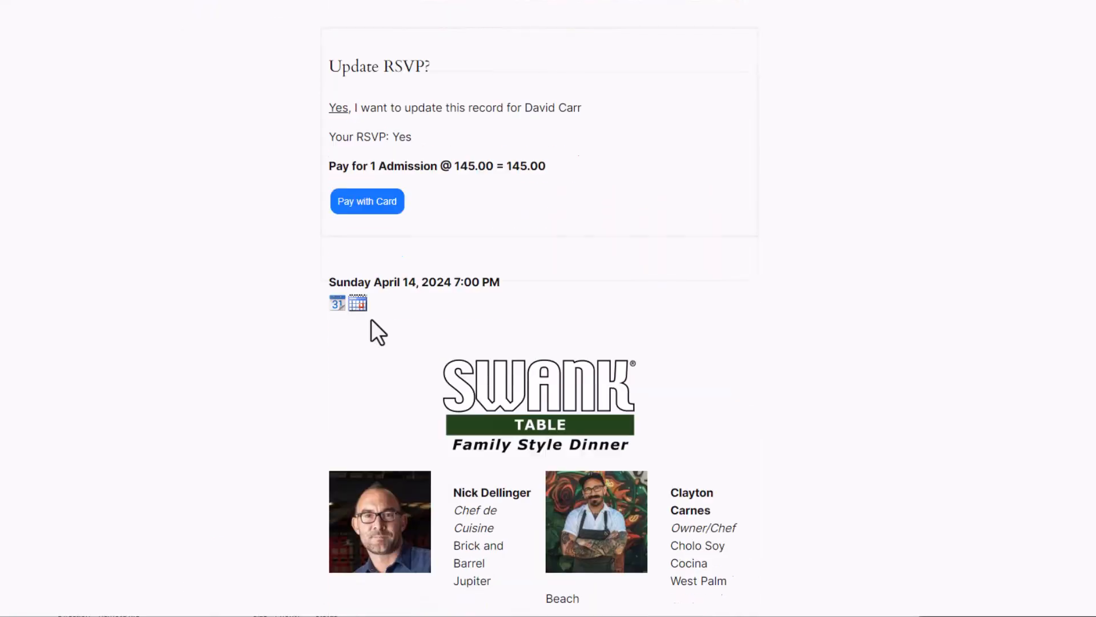
click(380, 203)
click(397, 291)
text(41111111111111111)
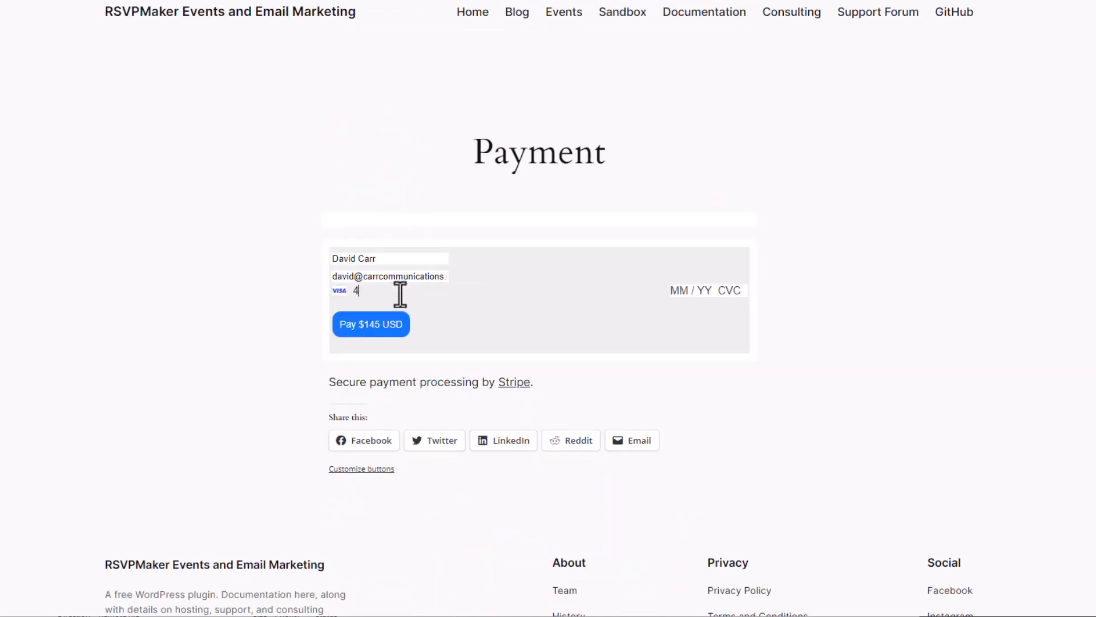
text(12533333333)
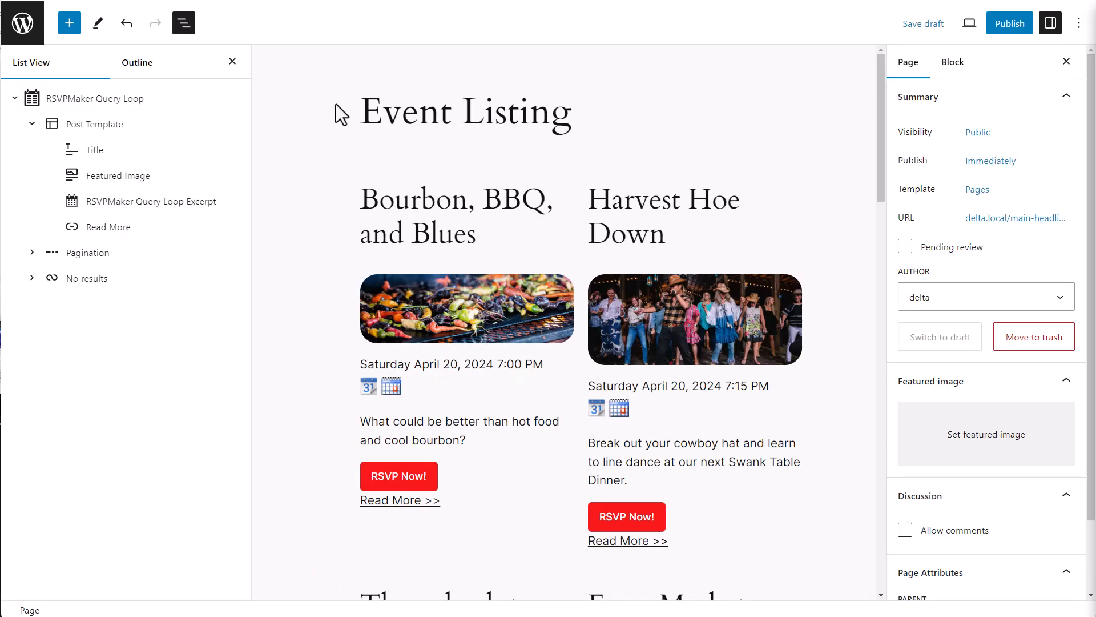
Inspect the RSVPMaker Query Loop's items-per-page settings and the Post Template's column layout on the Event Listing page
click(91, 98)
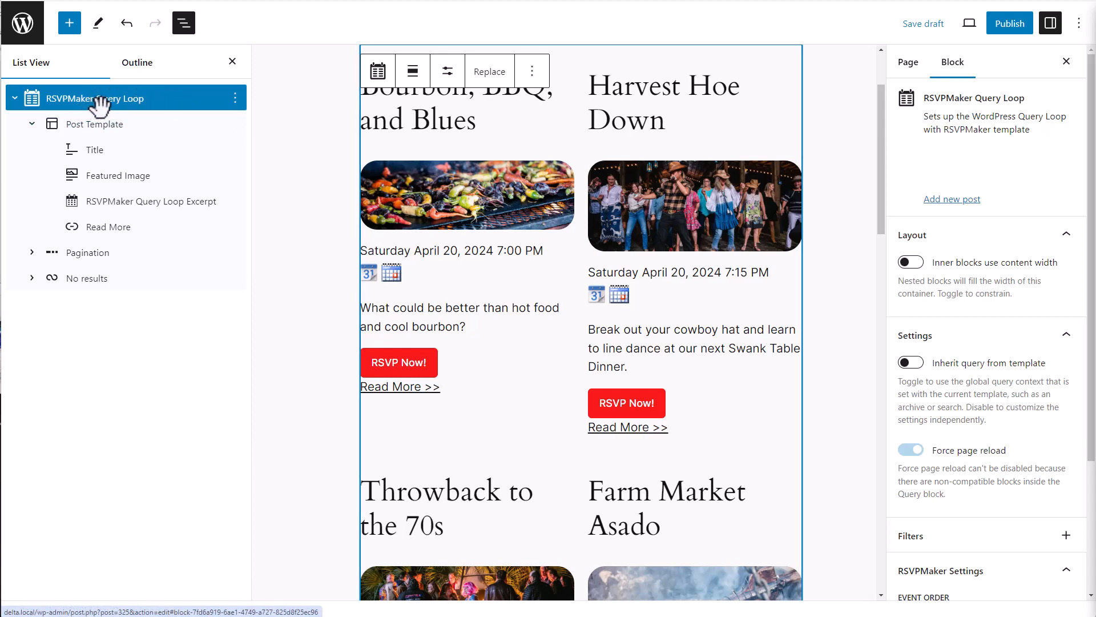
click(447, 73)
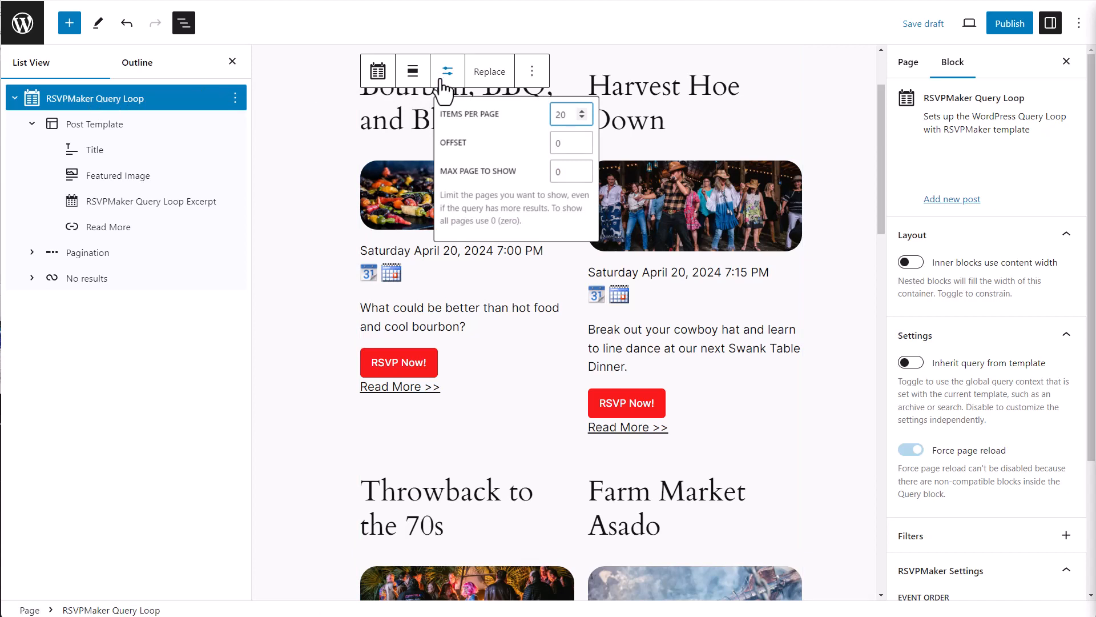
click(88, 127)
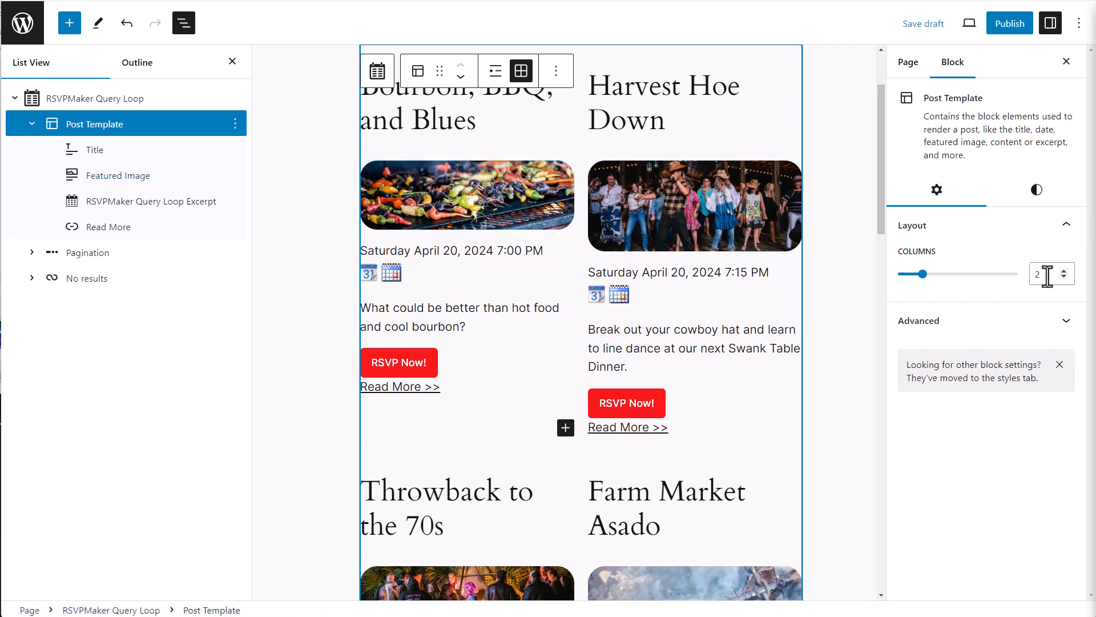
Try three columns for the Post Template's event layout and restore the two-column setting
click(1064, 272)
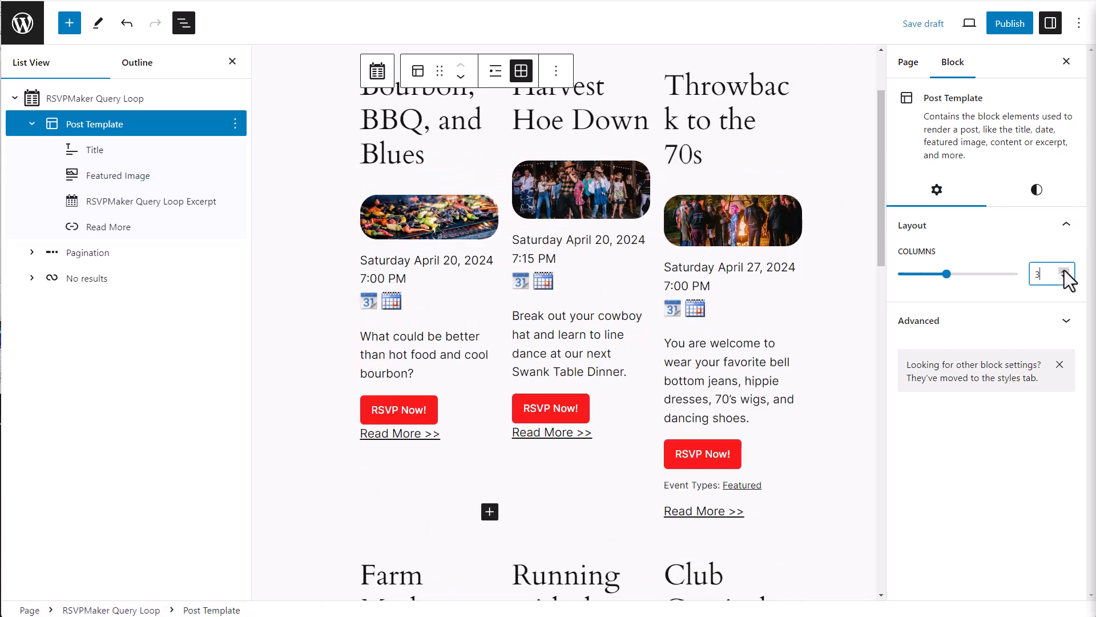
click(1063, 277)
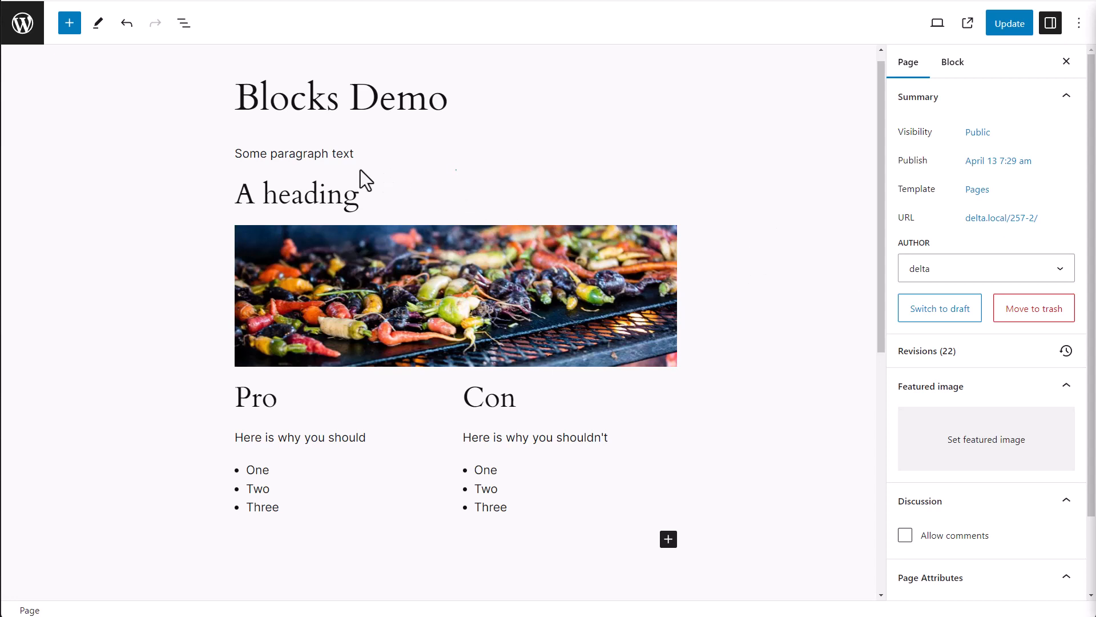
Give the "Some paragraph text" block a Contrast / Two (#636363) background and Base / Two (#FFFFFF) text on the Blocks Demo page
click(287, 153)
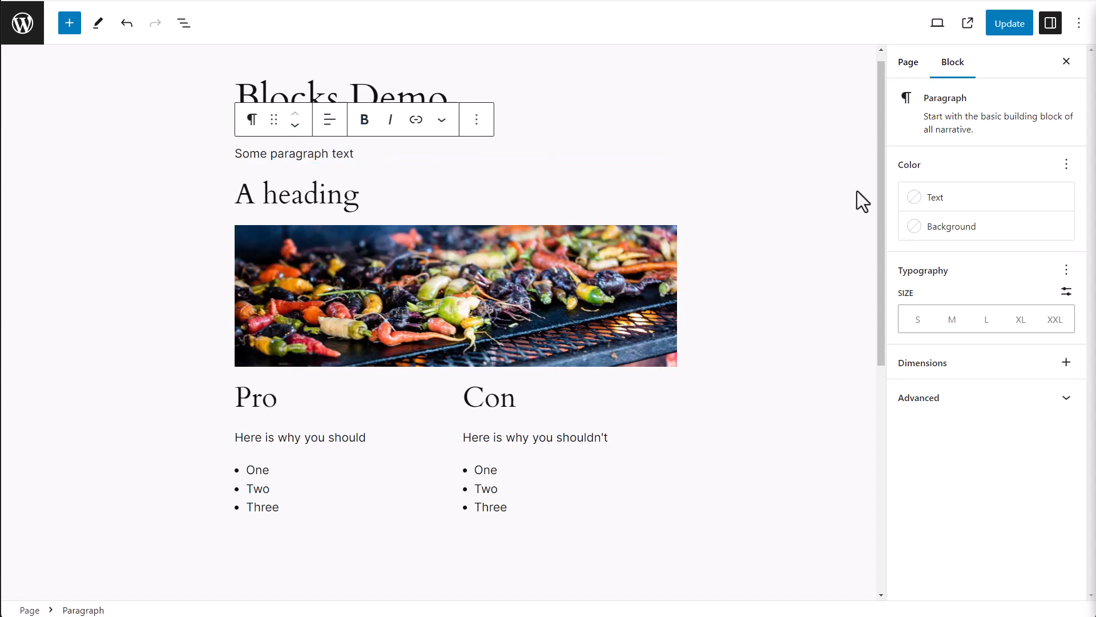
click(916, 226)
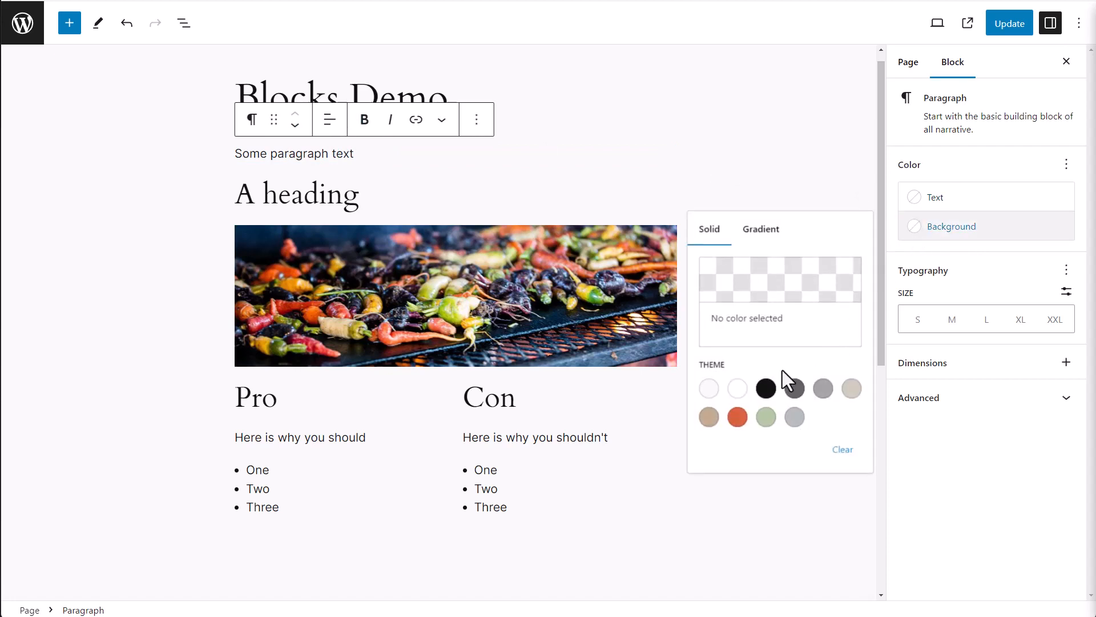
click(739, 387)
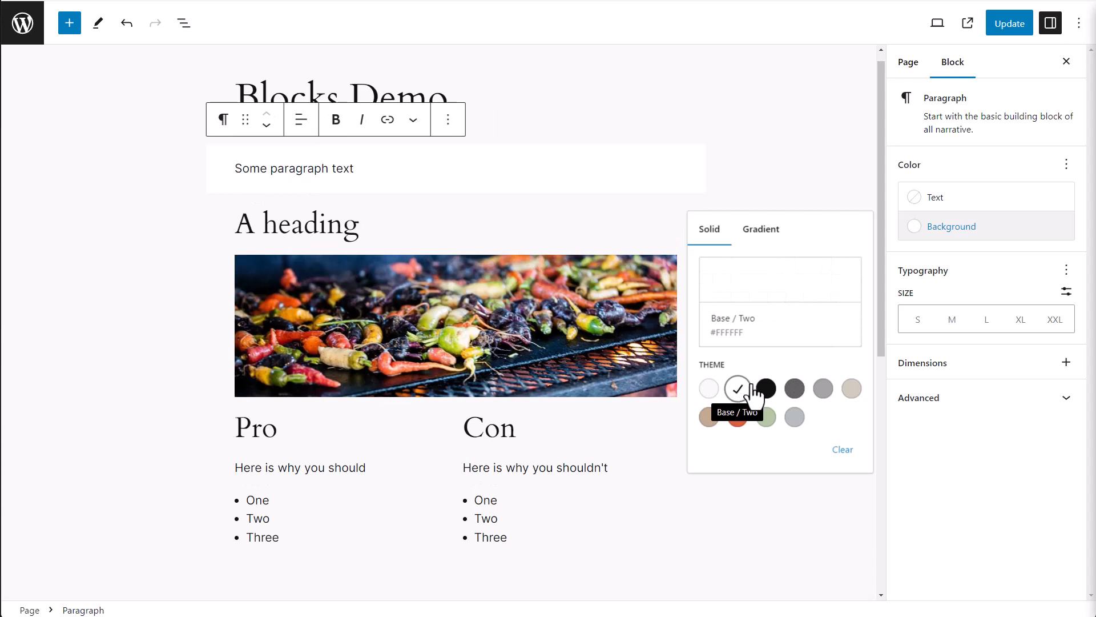
click(795, 388)
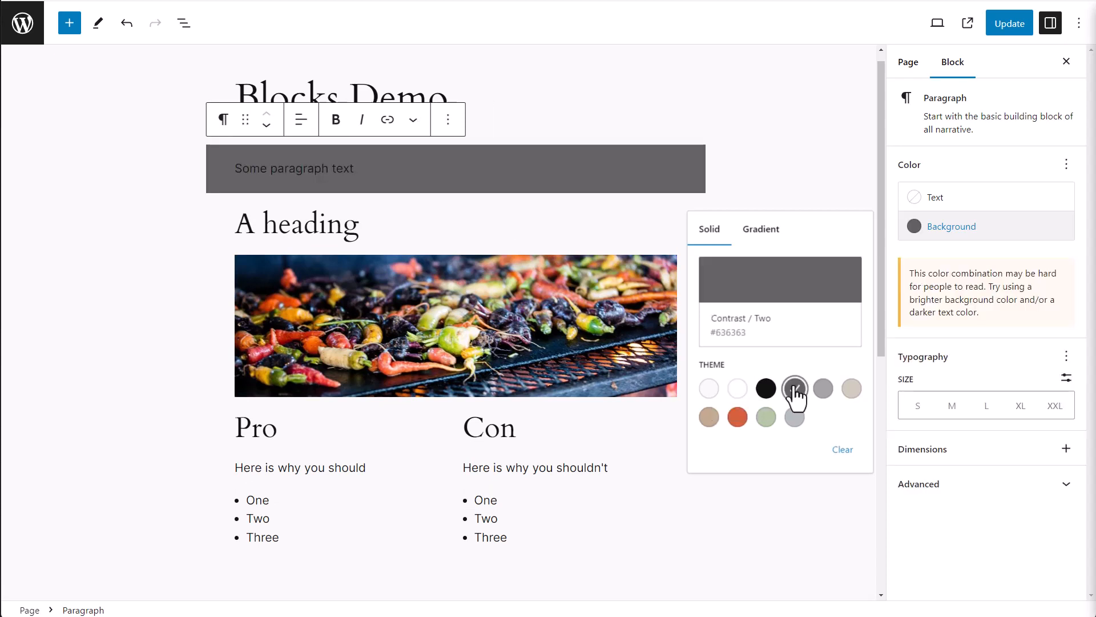
click(930, 197)
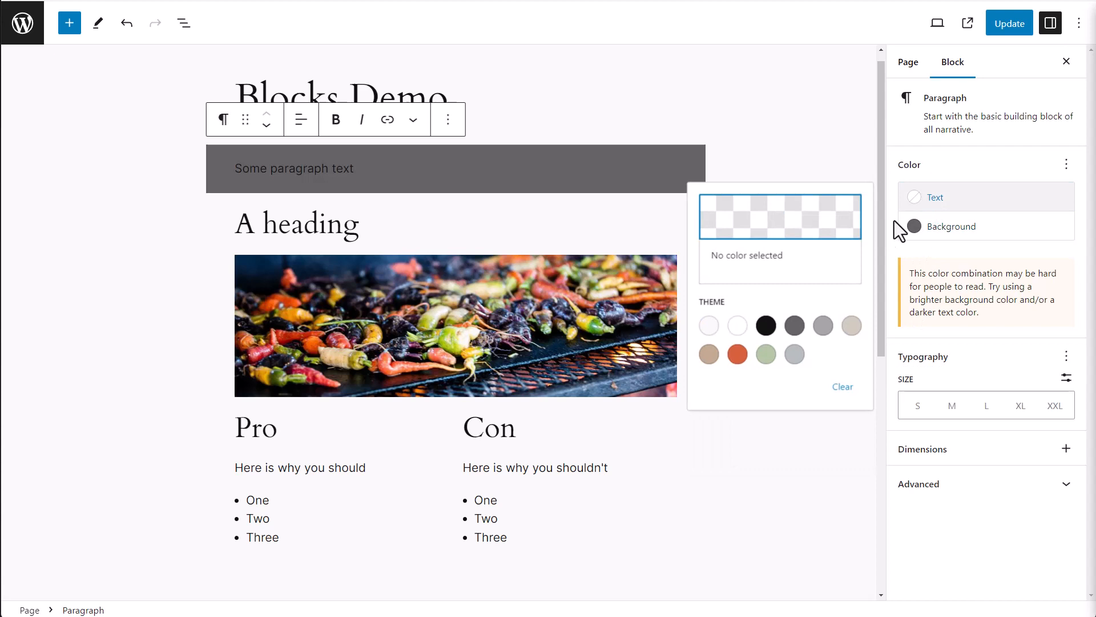
click(737, 326)
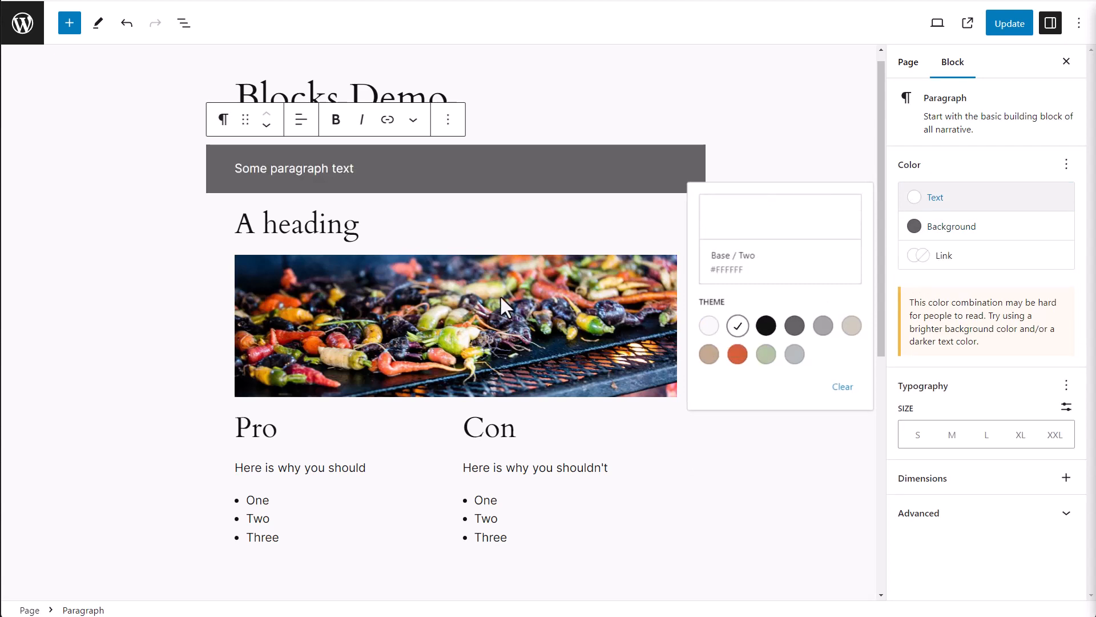
Set the aspect ratio of the image below the heading to Square - 1:1
click(303, 227)
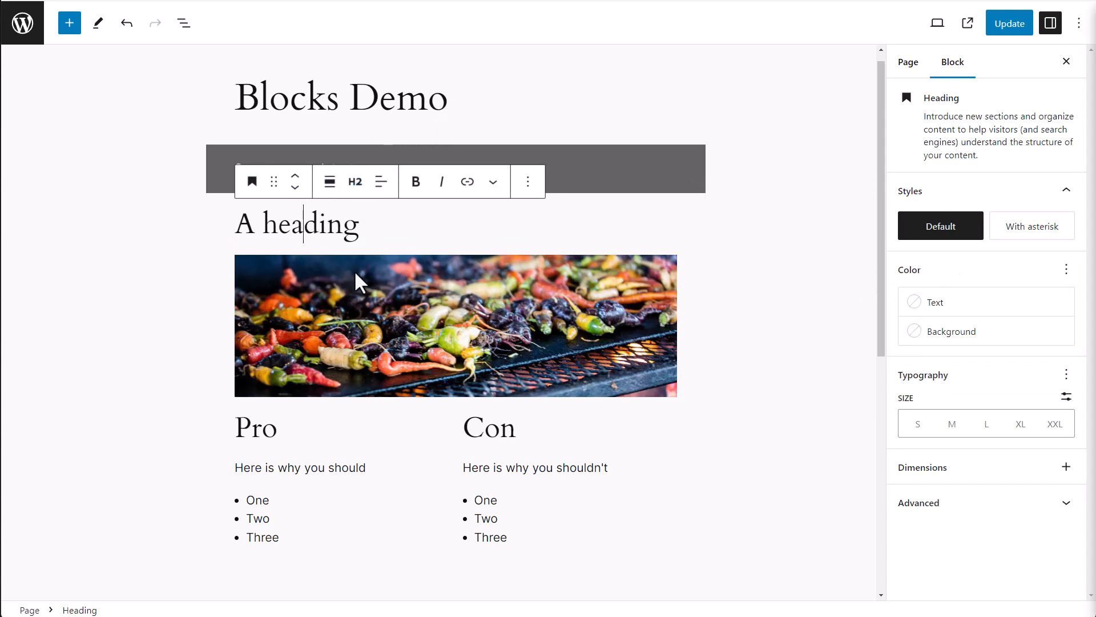
click(440, 322)
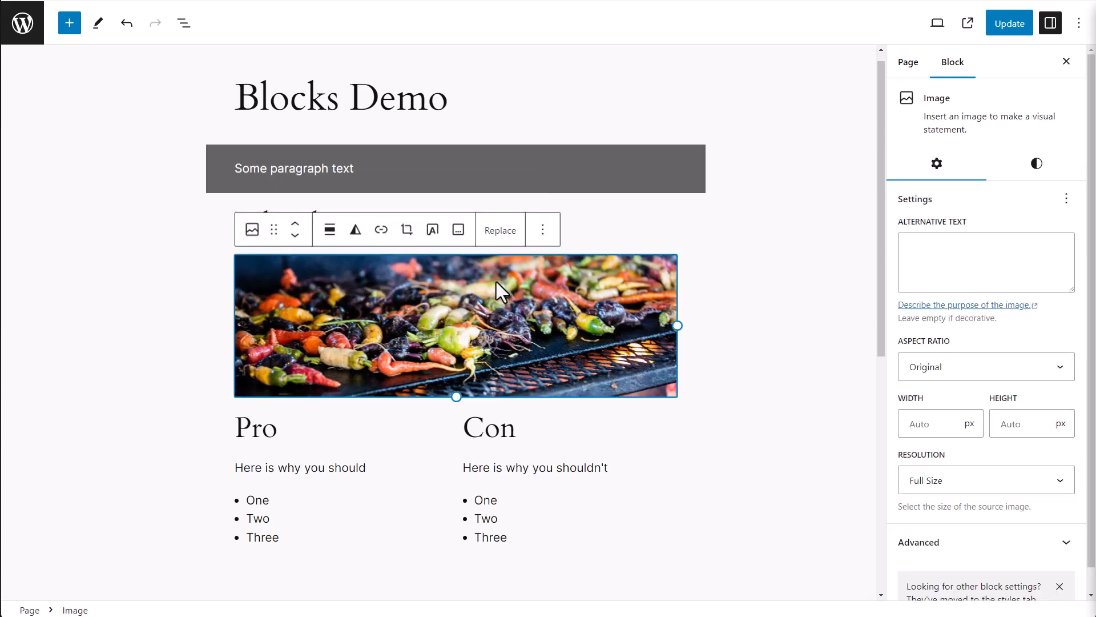
click(1014, 381)
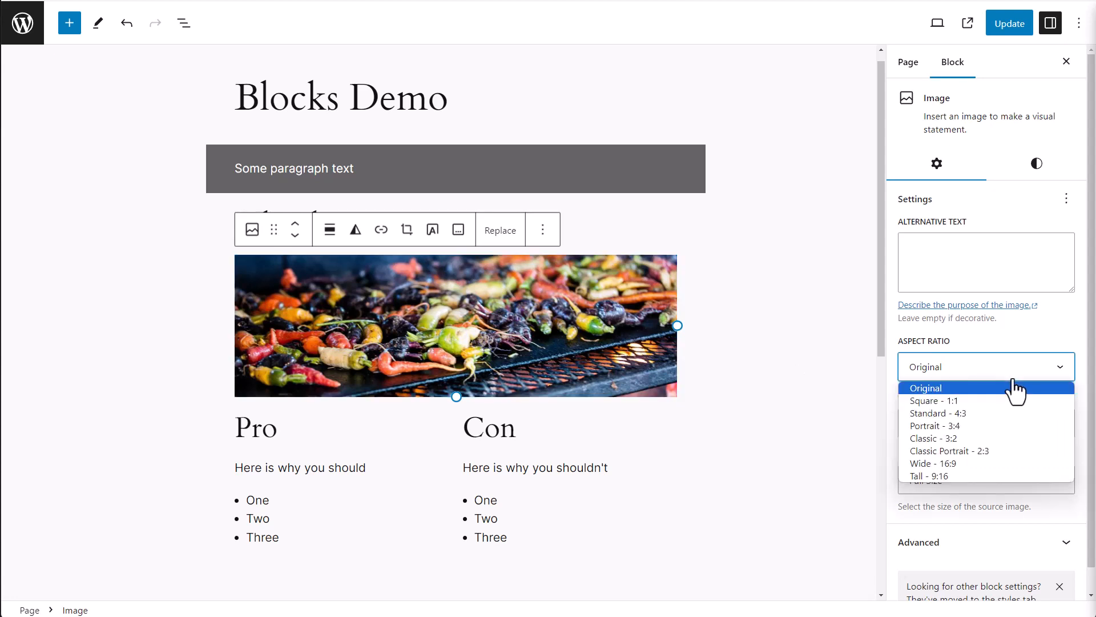
click(989, 401)
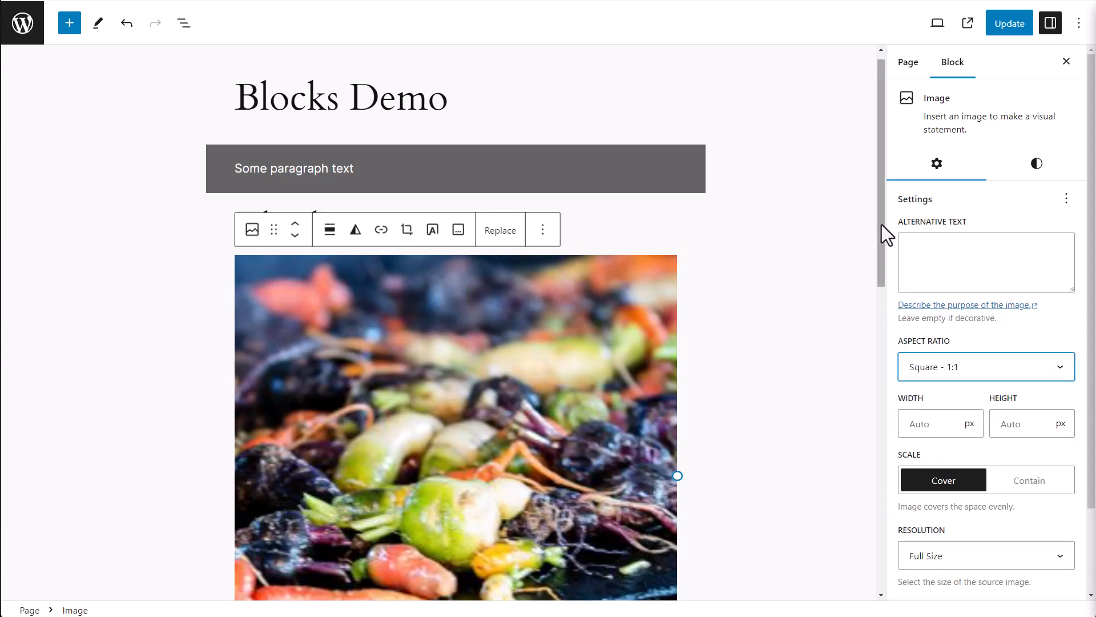
Show the page's block structure and try three columns in the Pro/Con Columns block before restoring two
drag(881, 225, 858, 396)
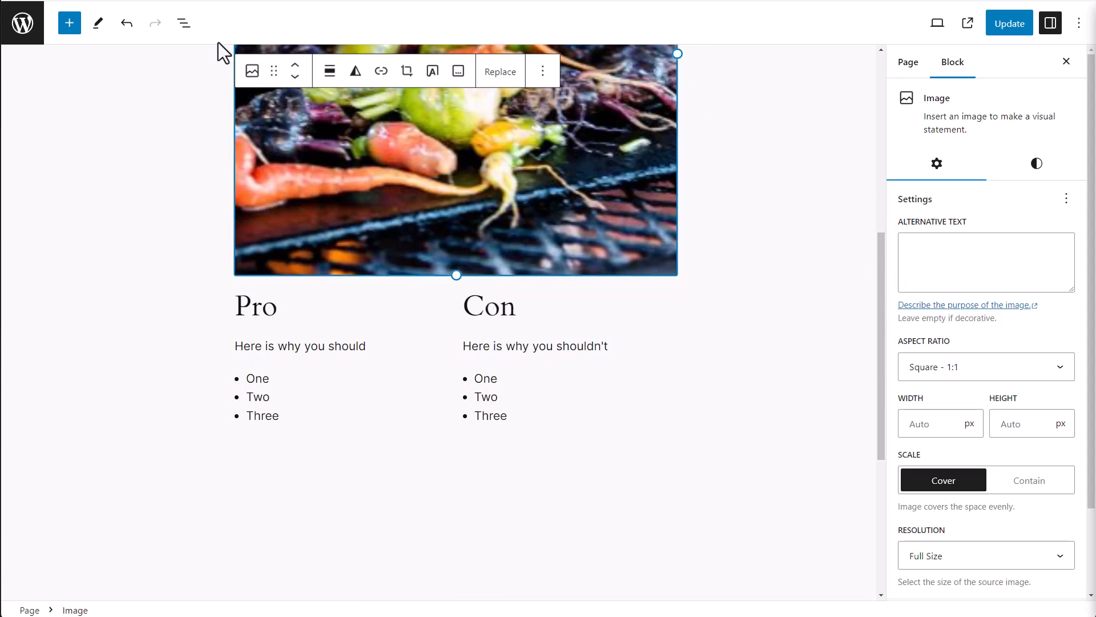
click(184, 25)
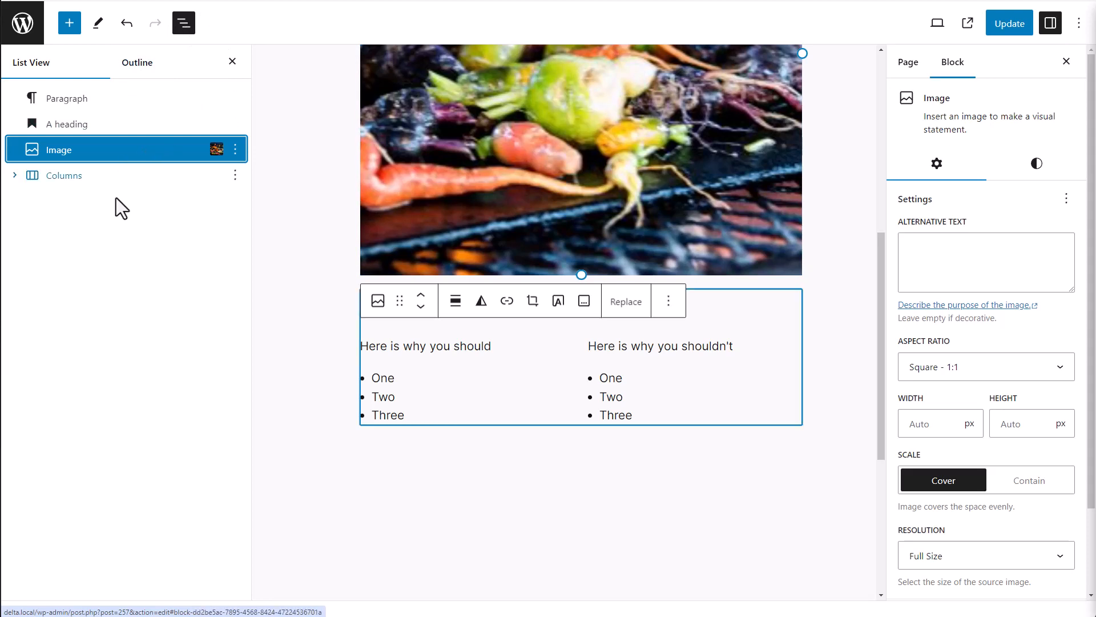
click(36, 174)
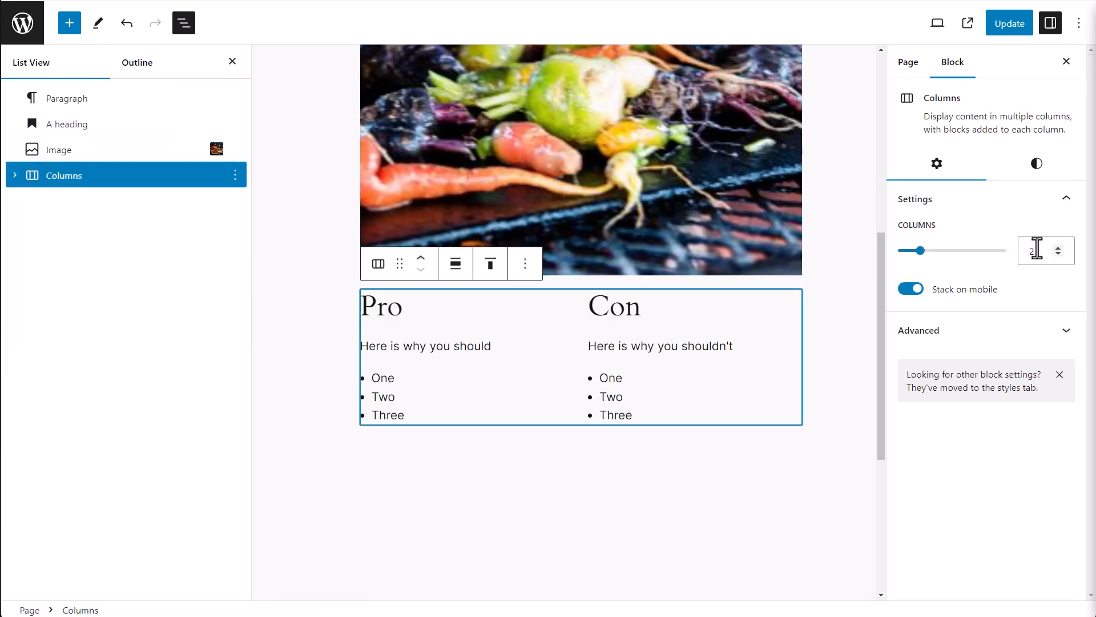
click(1057, 248)
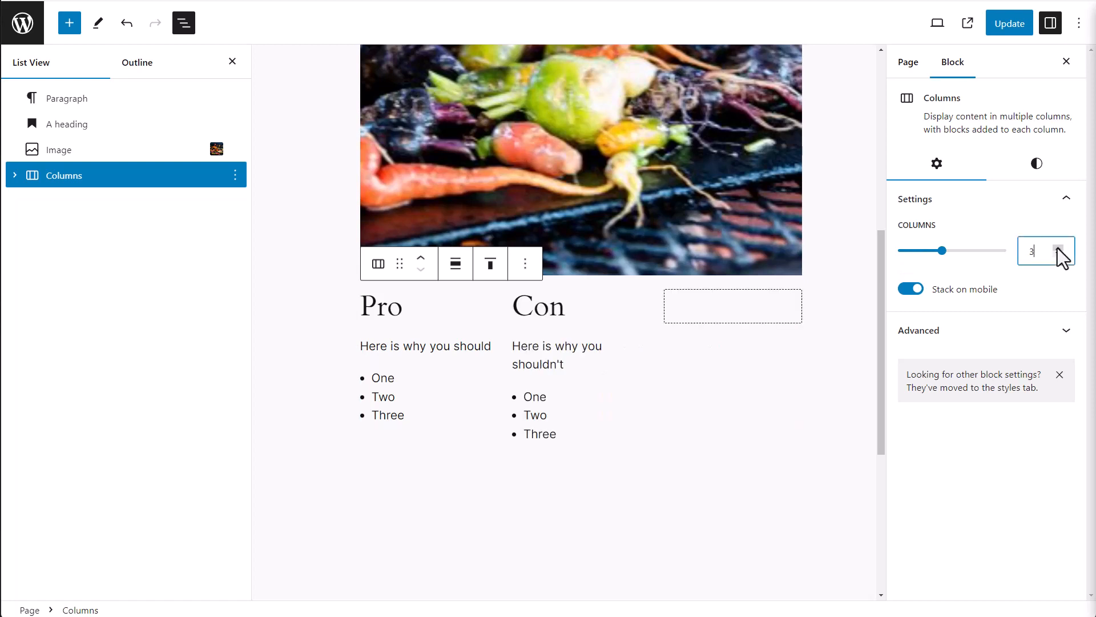
click(1059, 256)
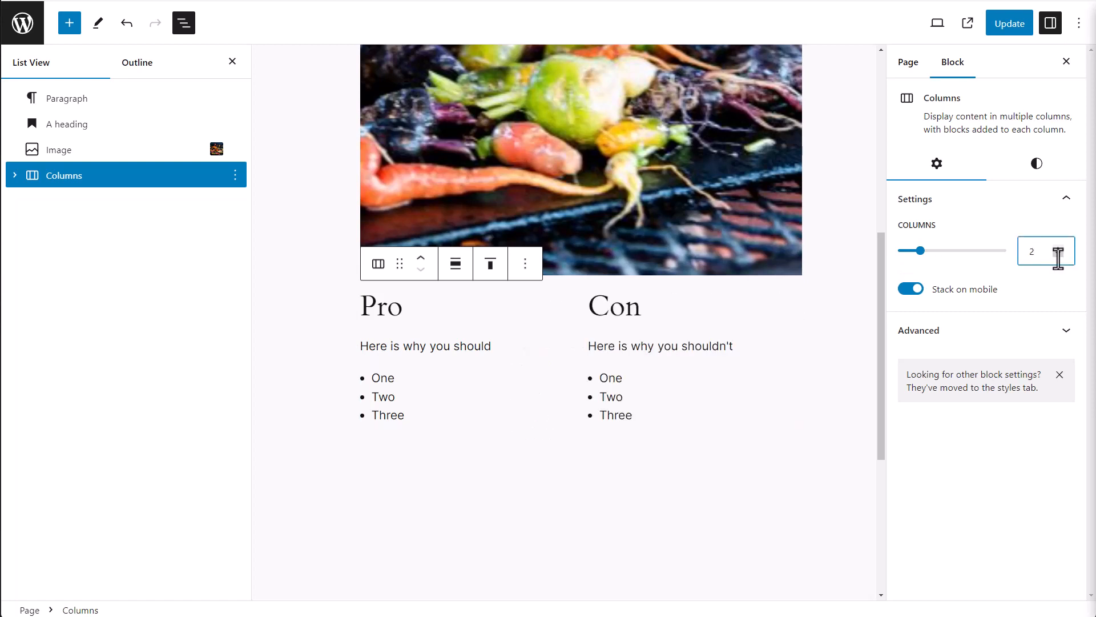
Give the Con column a Contrast (#111111) background and Base / Two (#FFFFFF) text
click(14, 186)
click(14, 177)
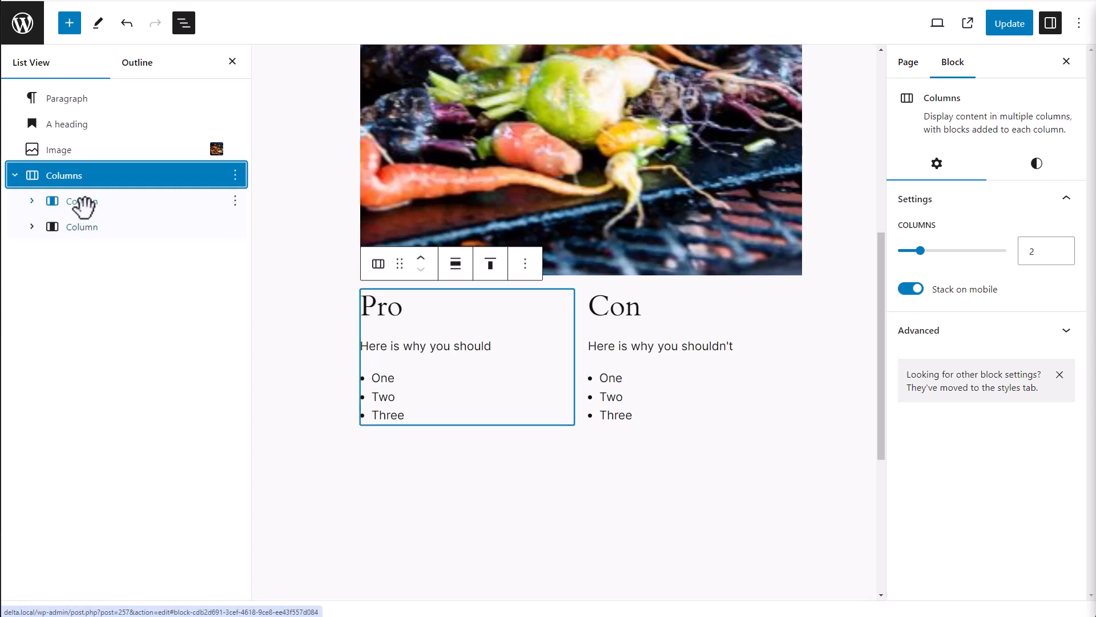
click(81, 228)
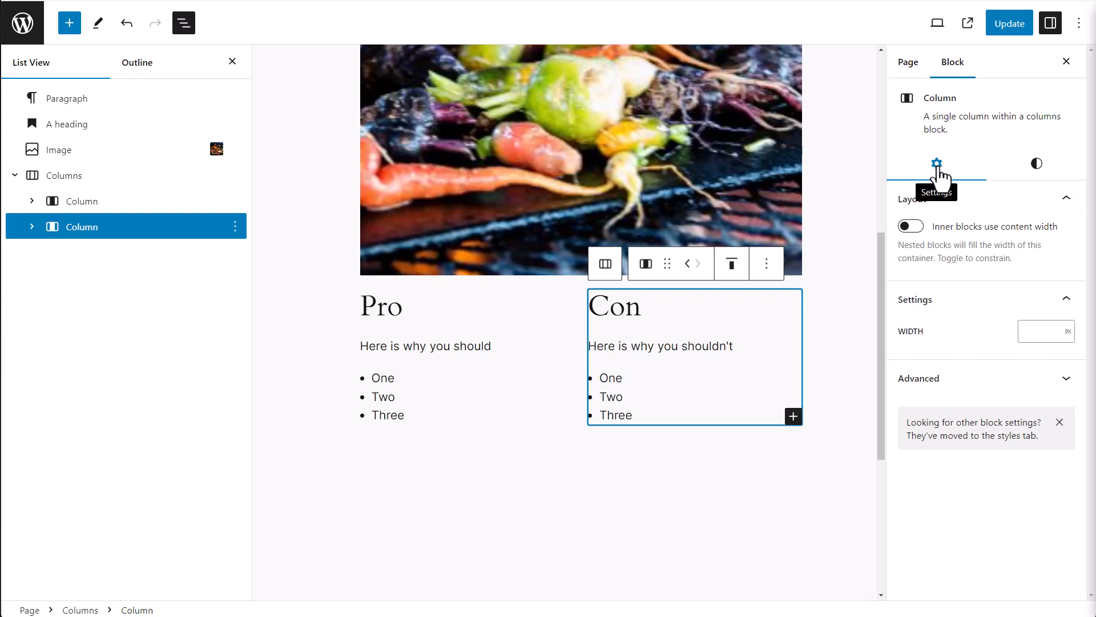
click(1037, 166)
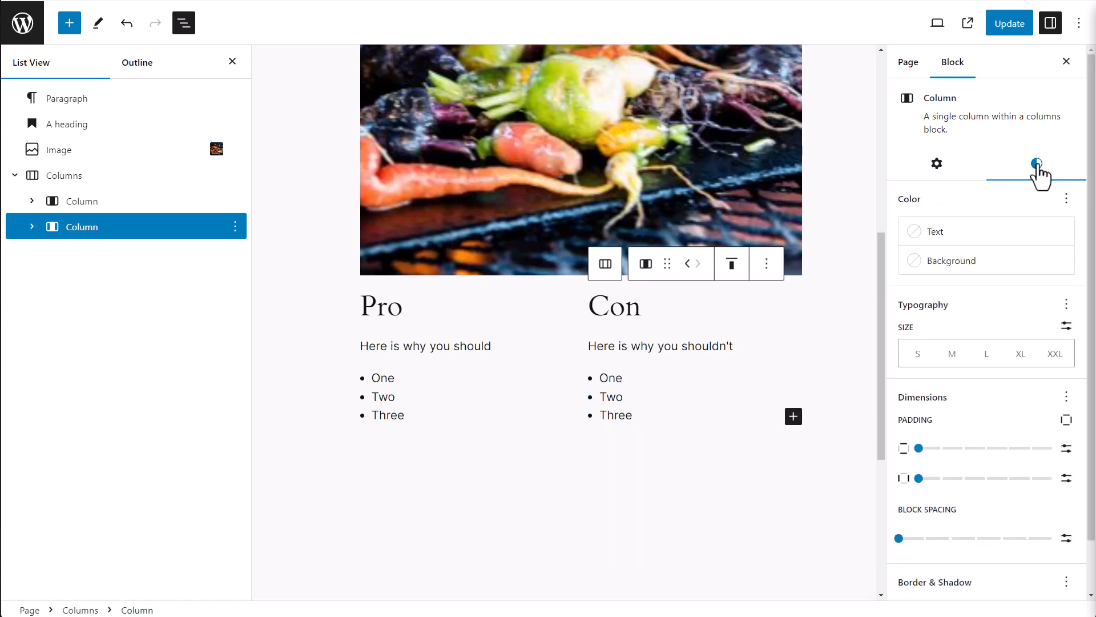
click(934, 271)
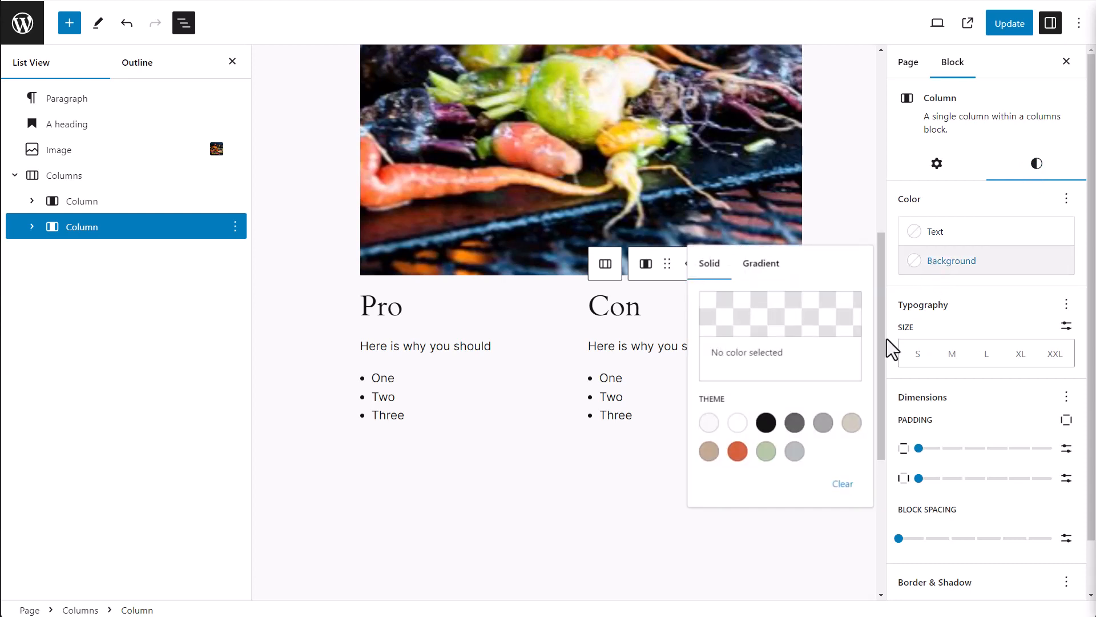
click(766, 423)
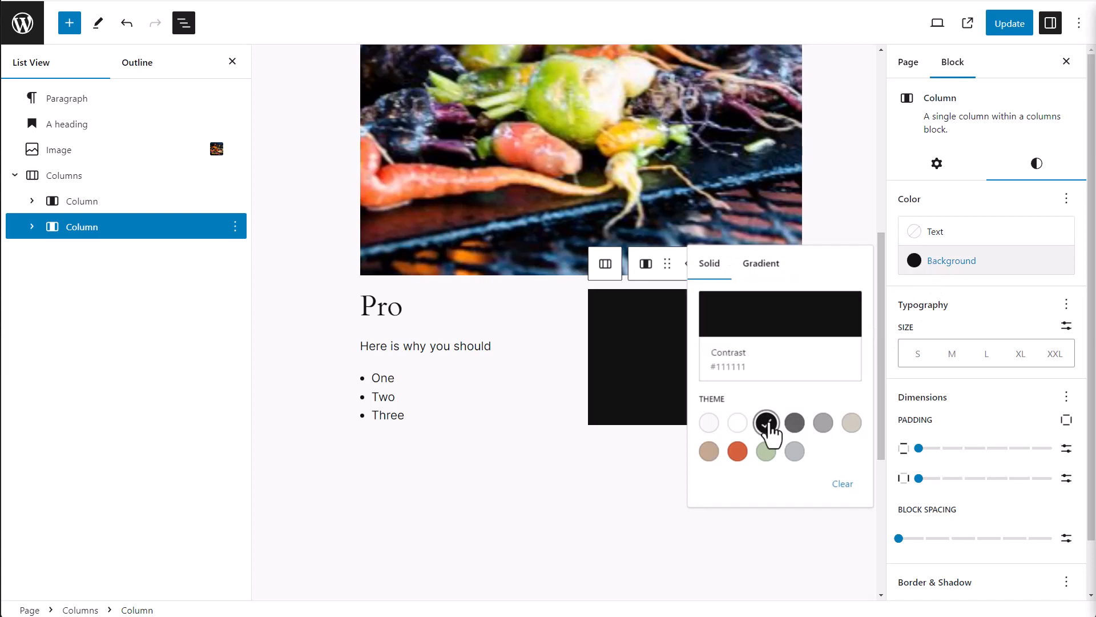
click(948, 235)
click(737, 362)
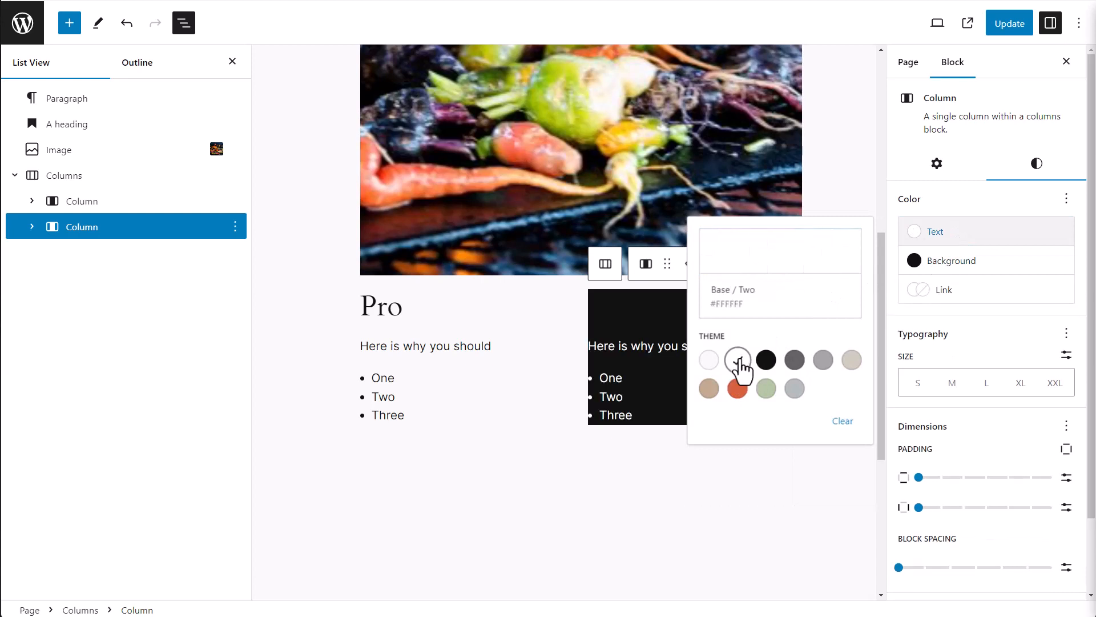
Set the Con heading's text color to Base / Two (#FFFFFF) and view the settings of the list in that column
click(628, 316)
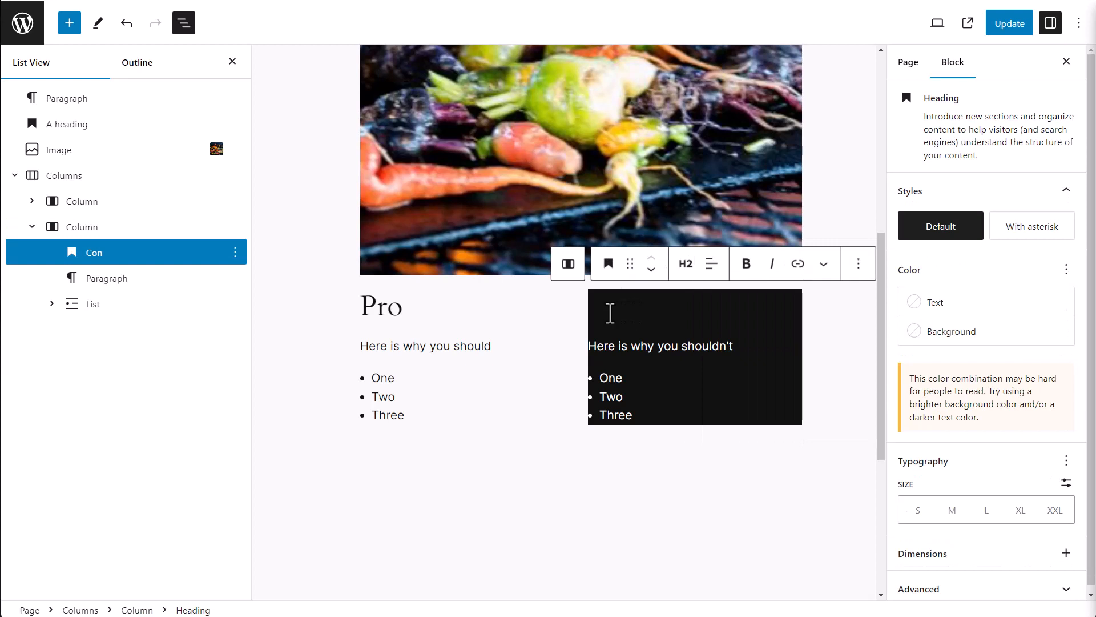
click(942, 303)
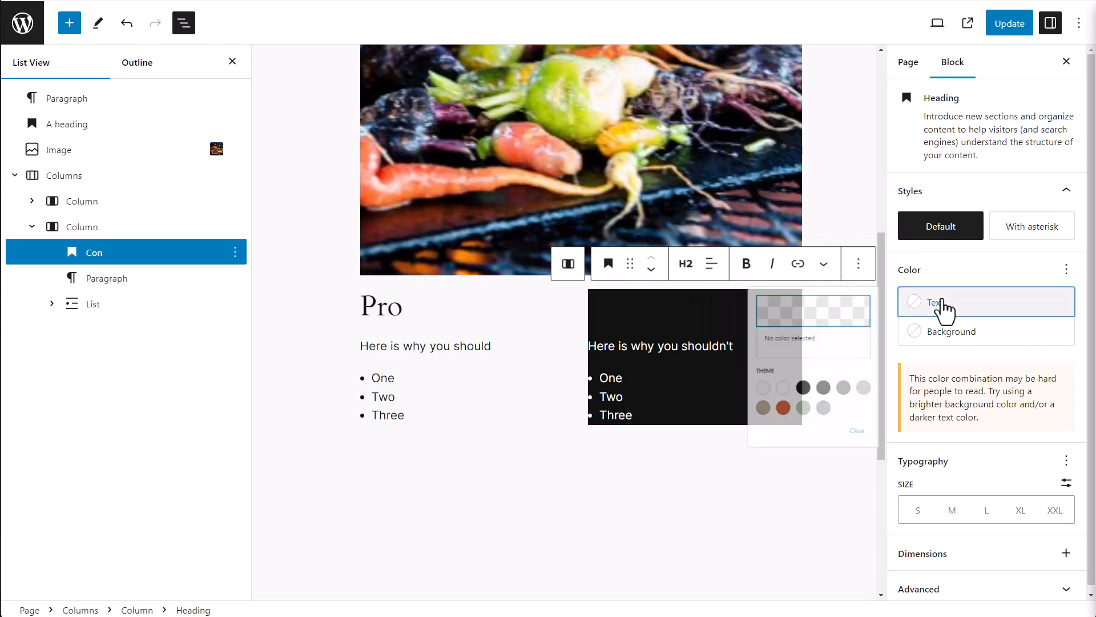
click(738, 429)
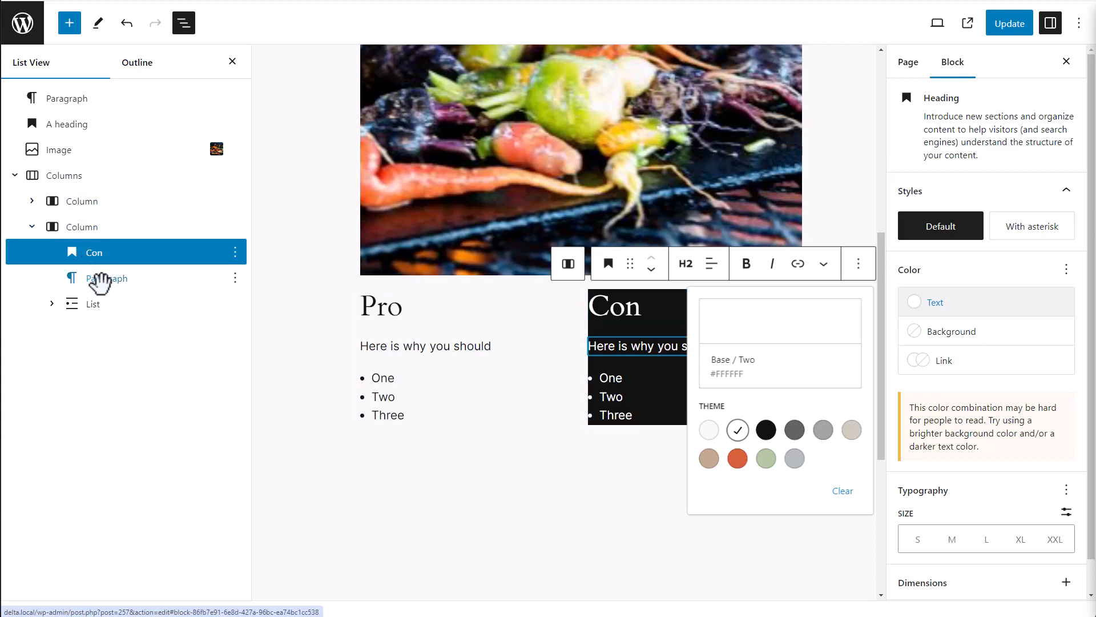
click(93, 320)
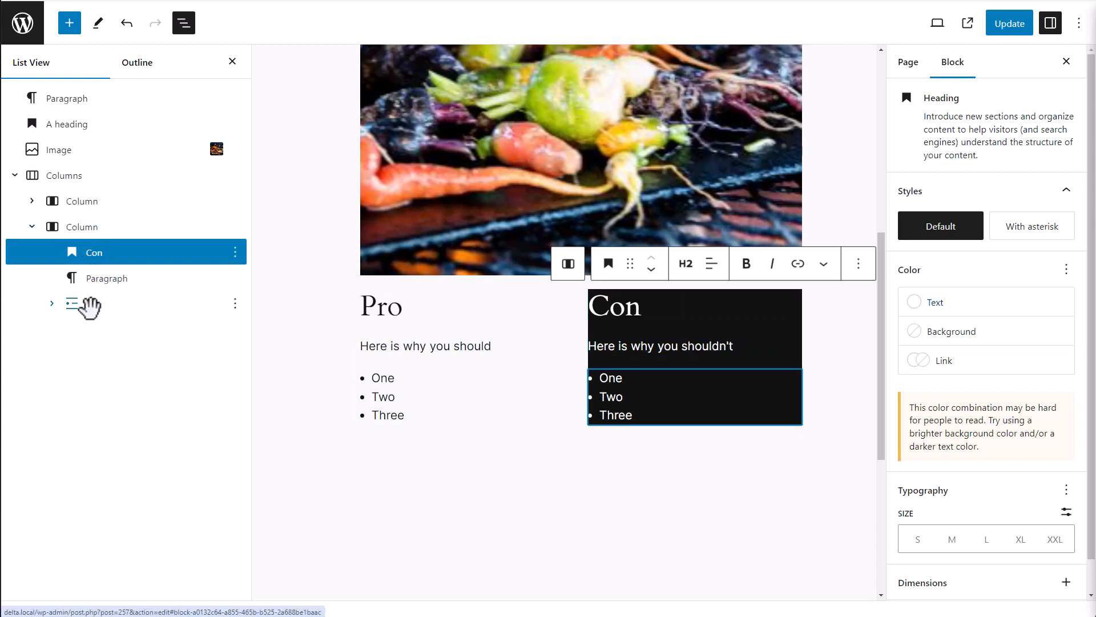
click(89, 305)
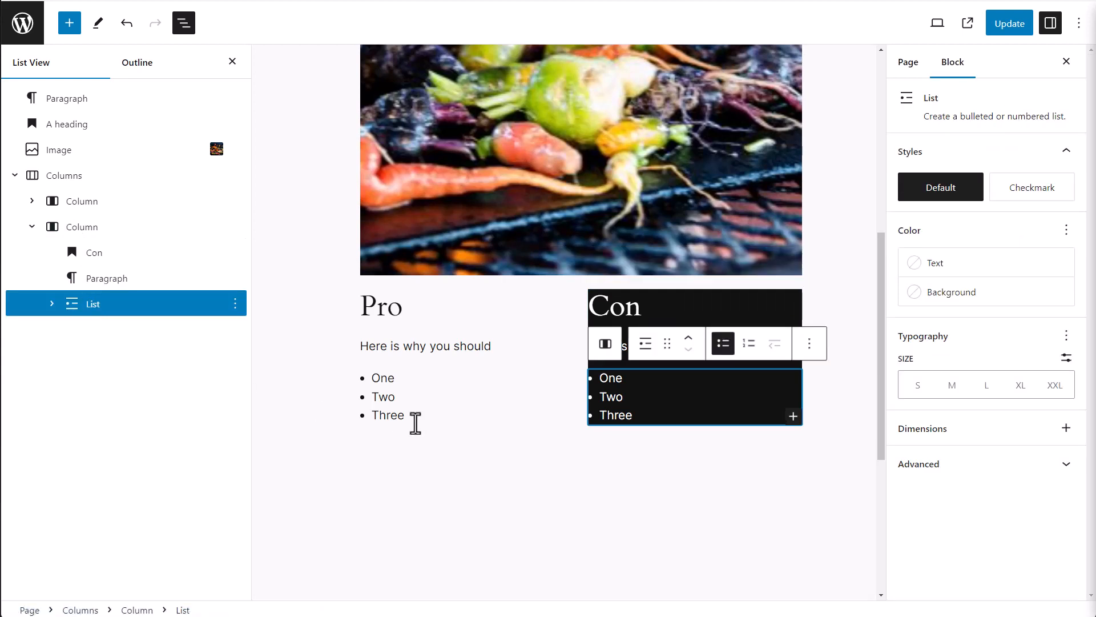
click(379, 491)
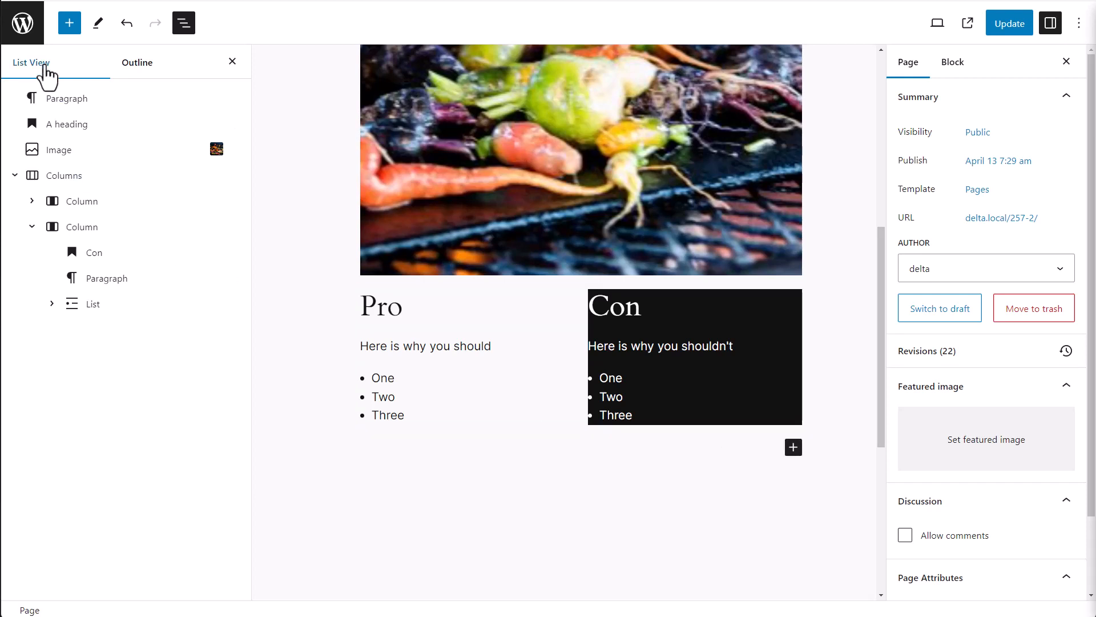
Search the available blocks for "RSVP" and insert an RSVPMaker Calendar block below the Pro/Con columns
click(71, 26)
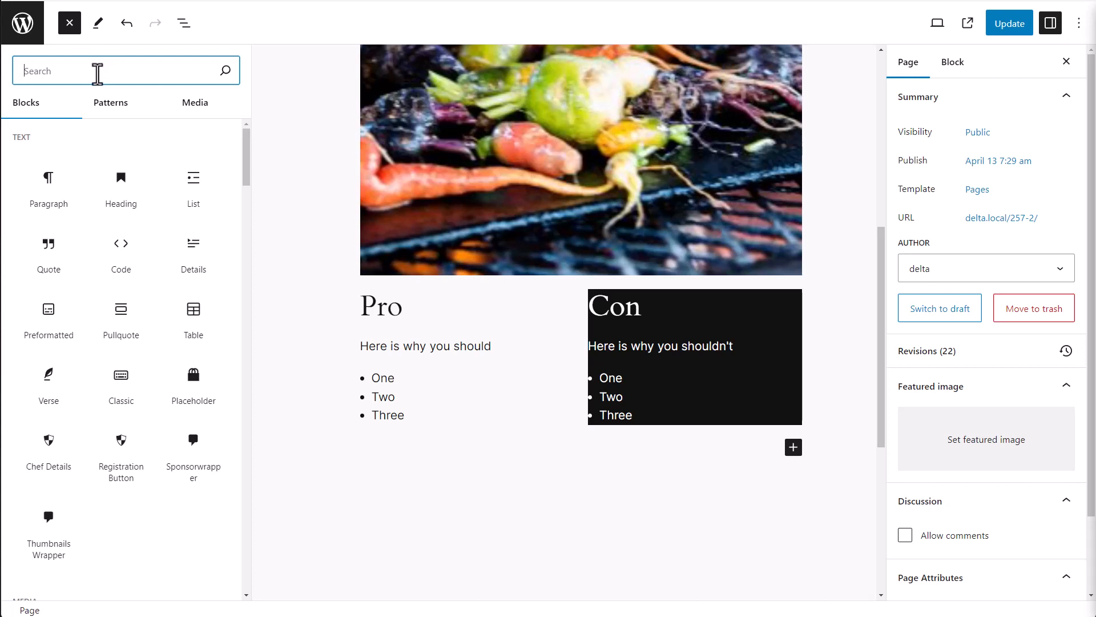
text(RSP)
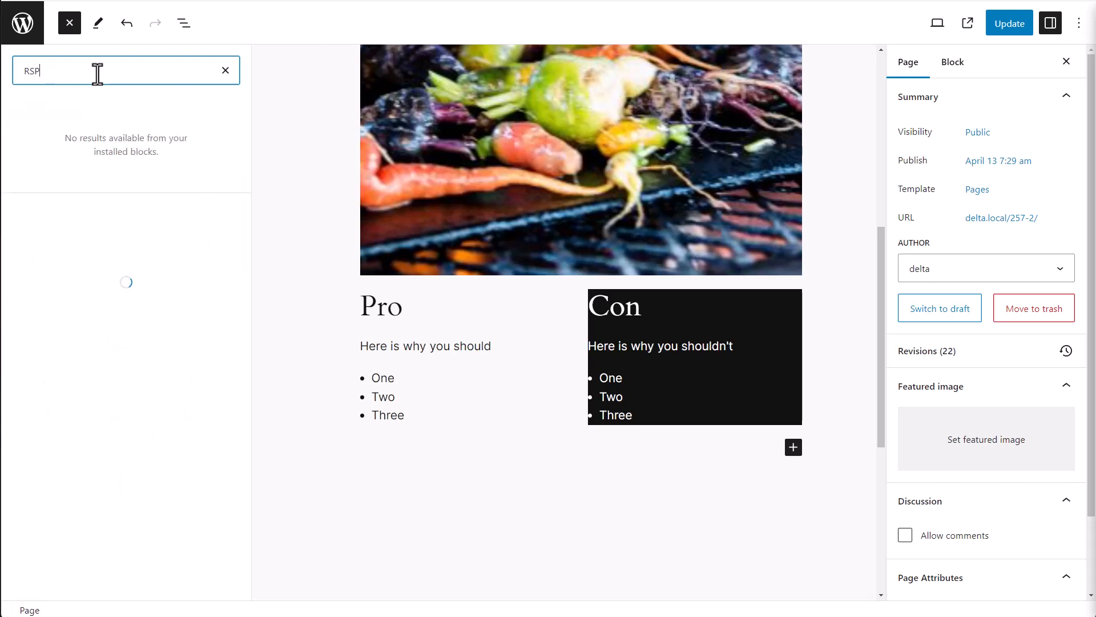
key(BackSpace)
text(VP{)
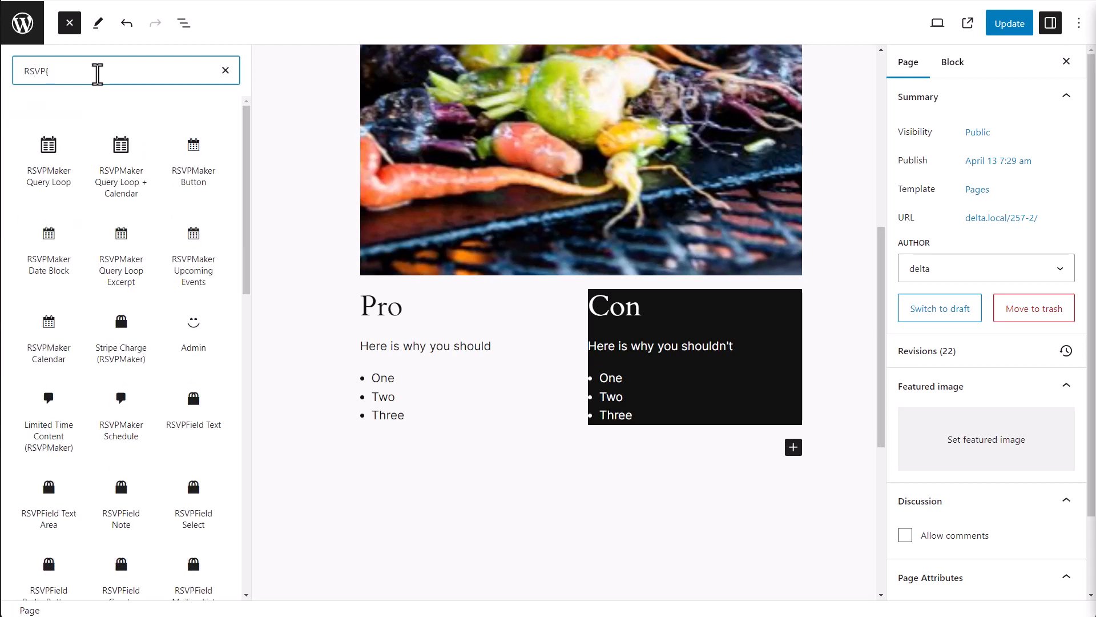
key(BackSpace)
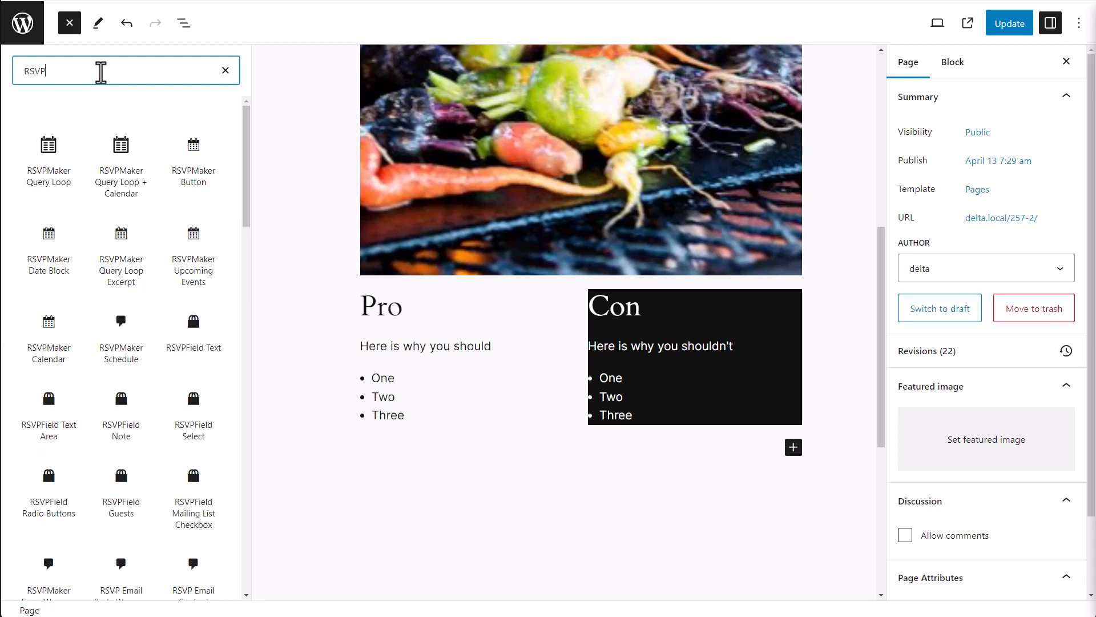
mouse_move(230, 200)
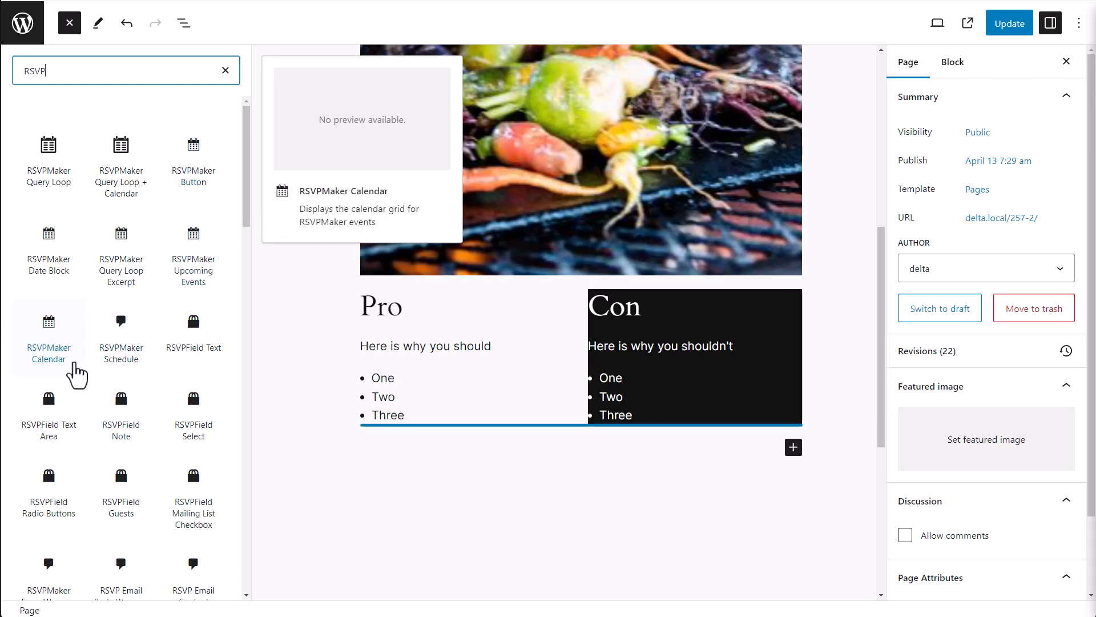
click(51, 325)
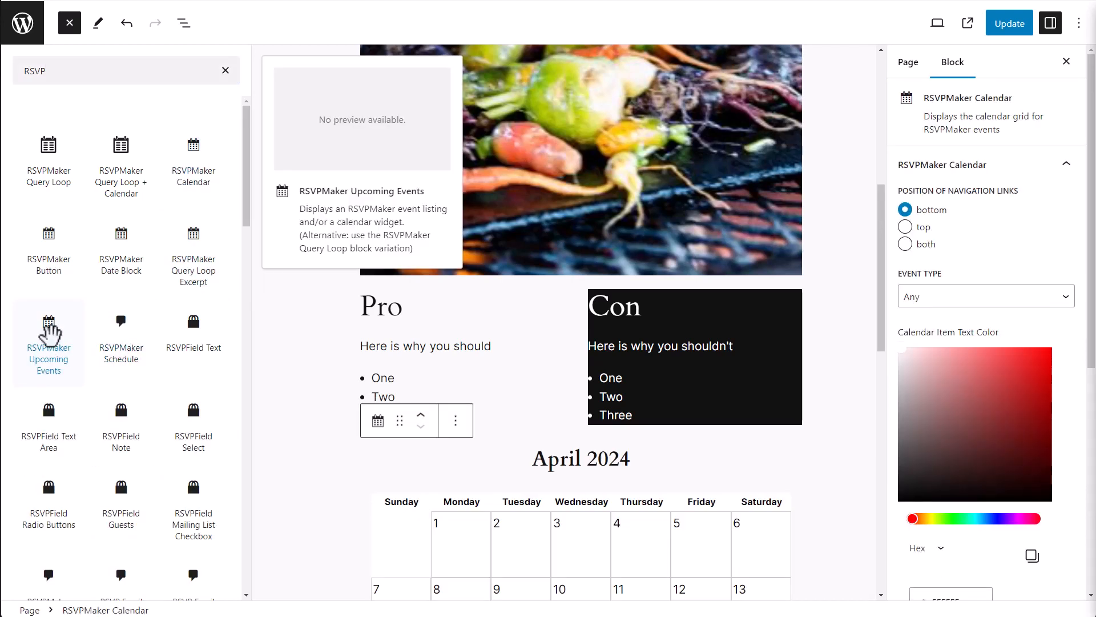
Search the blocks for "upcoming" and insert an RSVPMaker Upcoming Events block below the calendar
drag(882, 318, 870, 433)
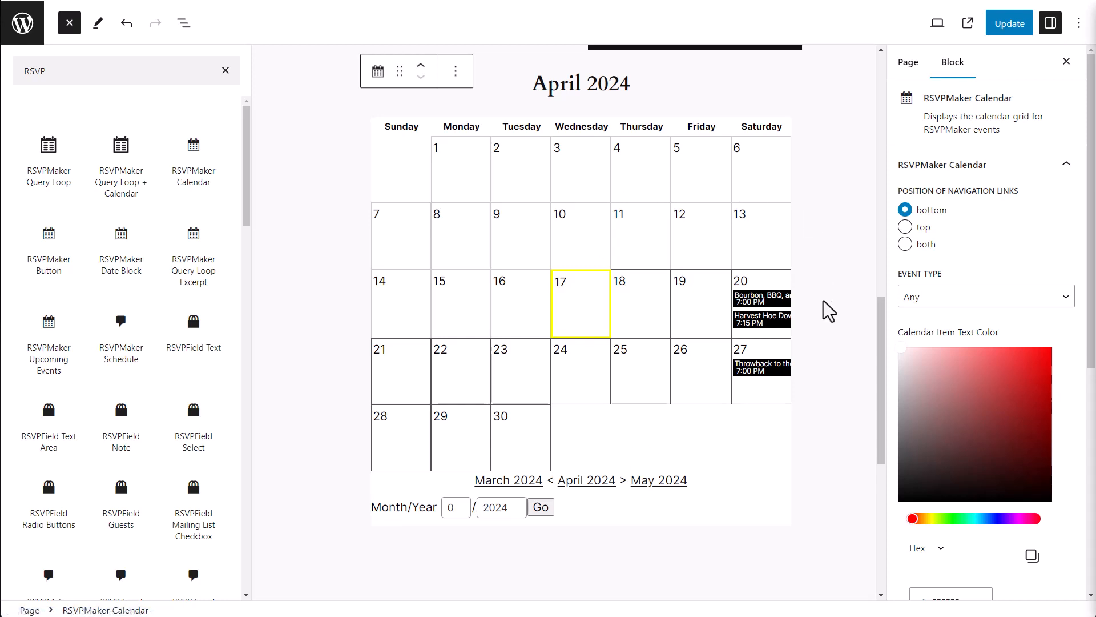
drag(885, 355, 872, 436)
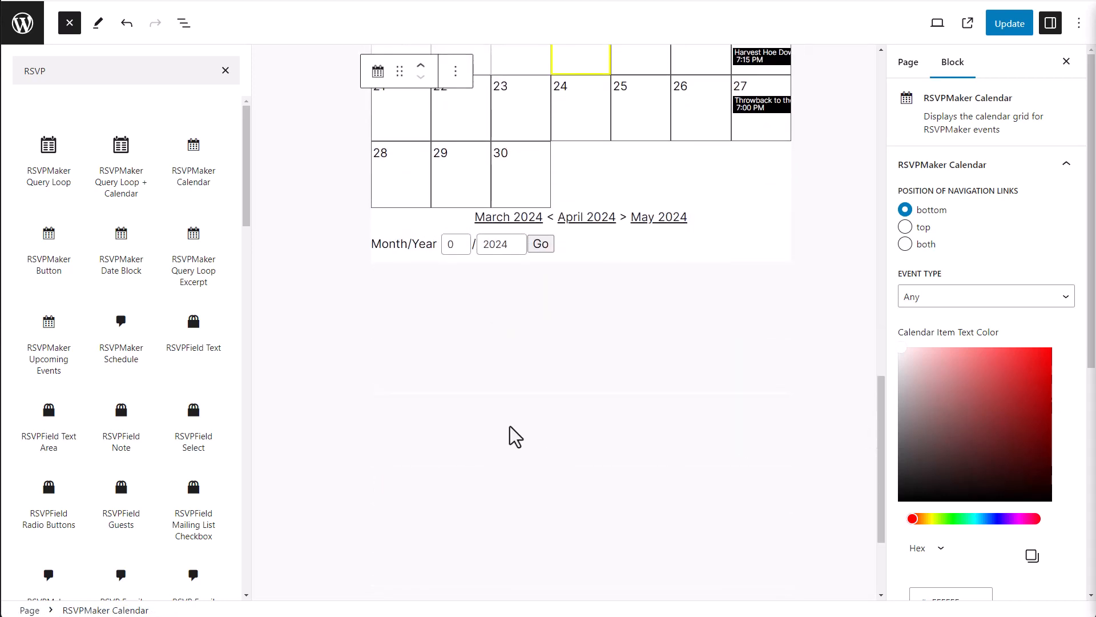
click(433, 327)
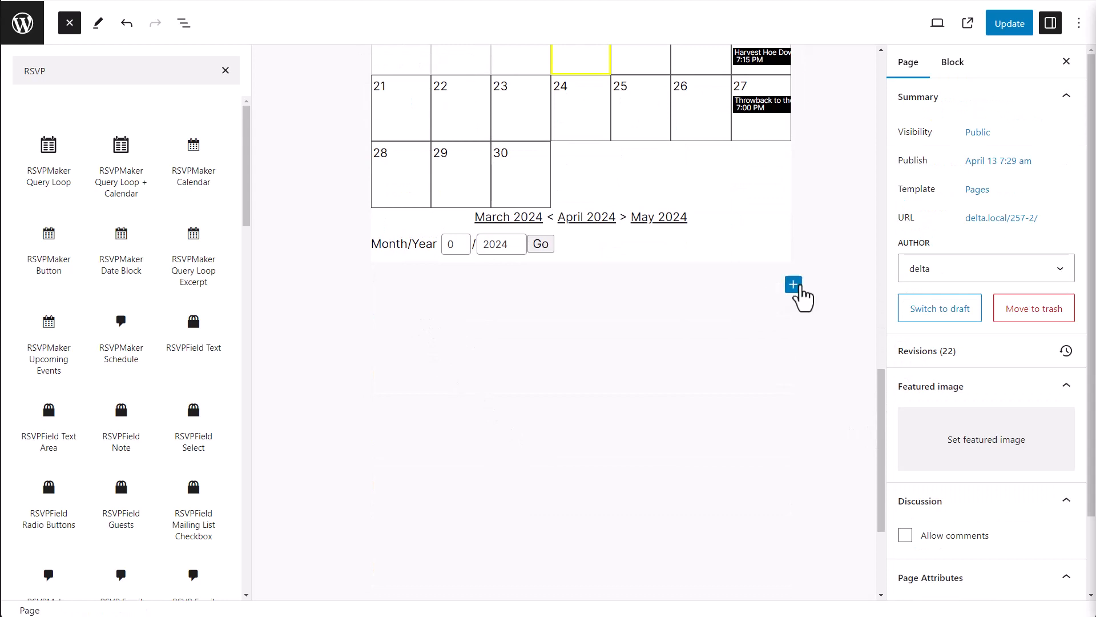
click(793, 284)
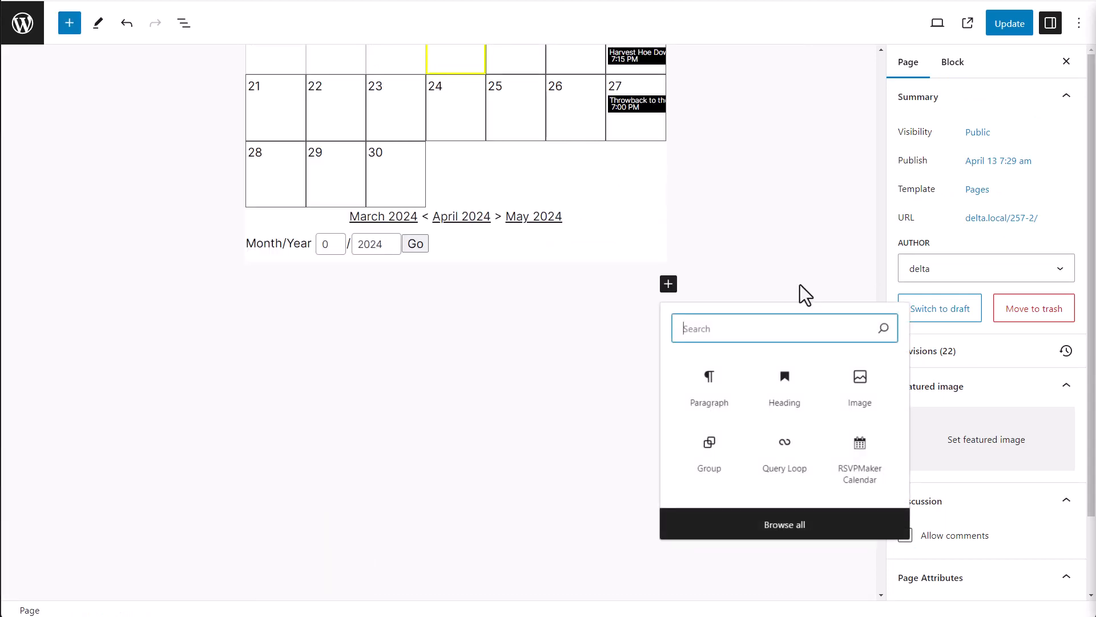
text(up)
text(comin)
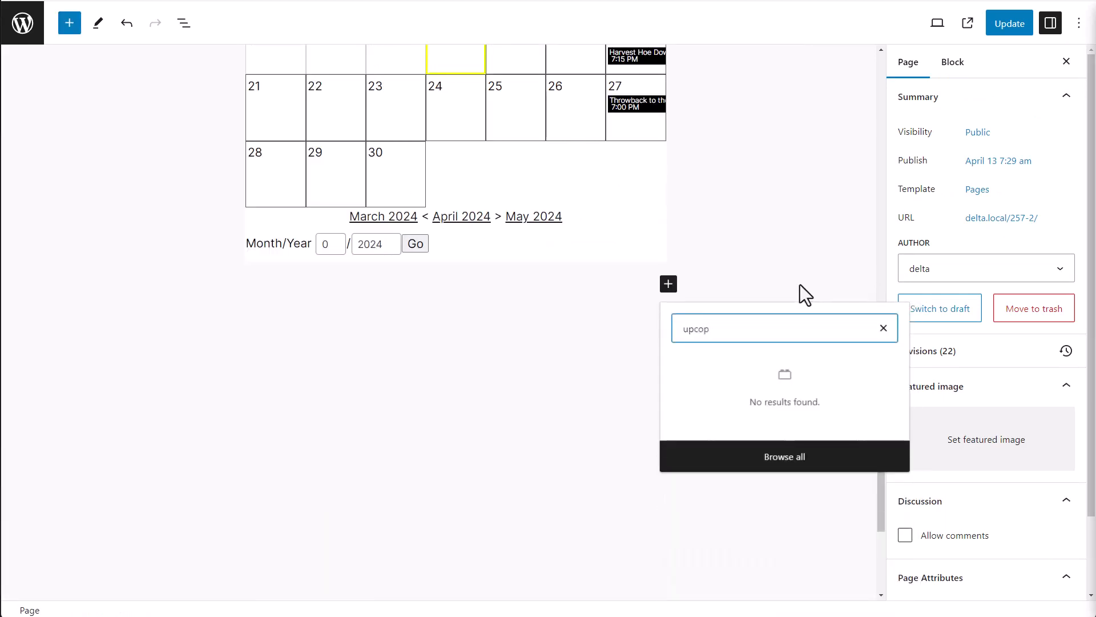
text(g)
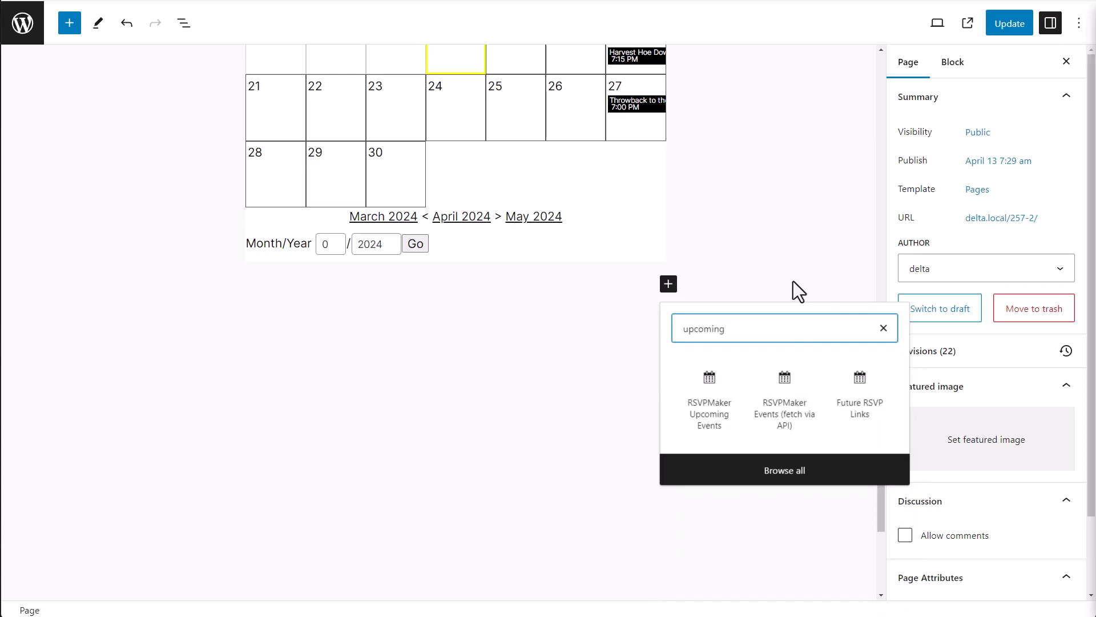
click(720, 406)
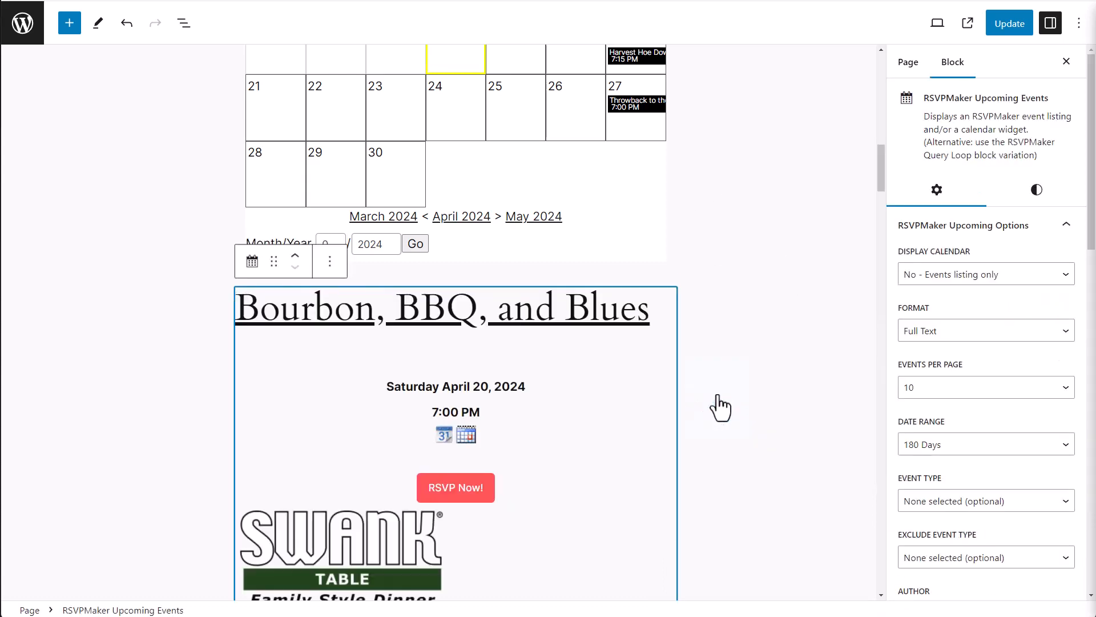
Set the Upcoming Events block's calendar display to "Yes - Calendar plus events listing" and review the calendar and listing on the page
mouse_move(884, 164)
mouse_down()
mouse_move(882, 180)
mouse_move(872, 175)
mouse_up()
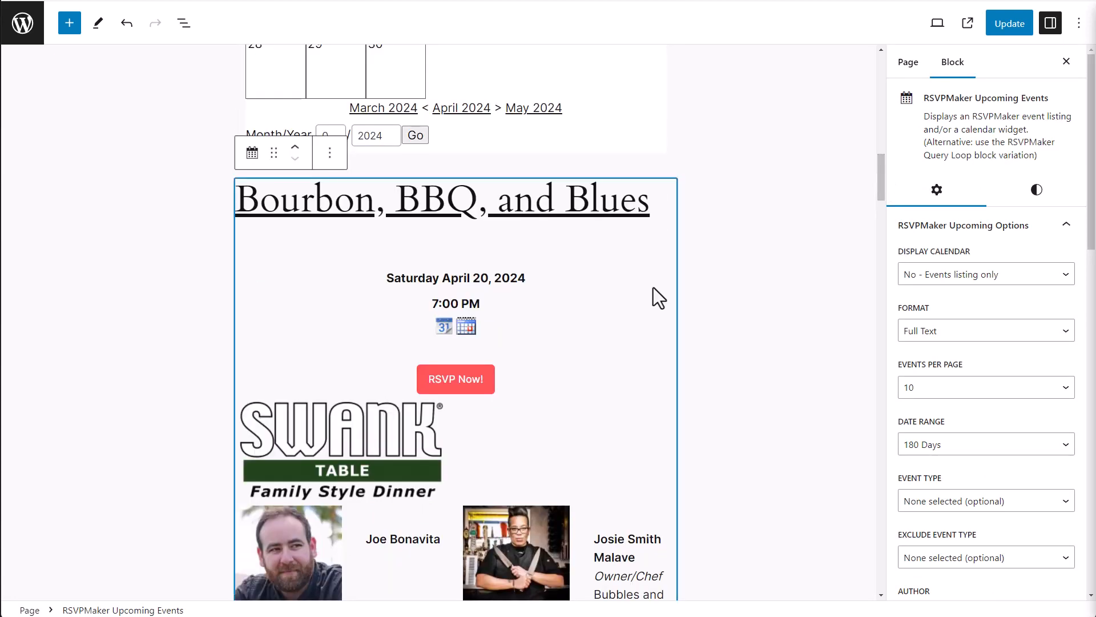
click(977, 279)
click(975, 291)
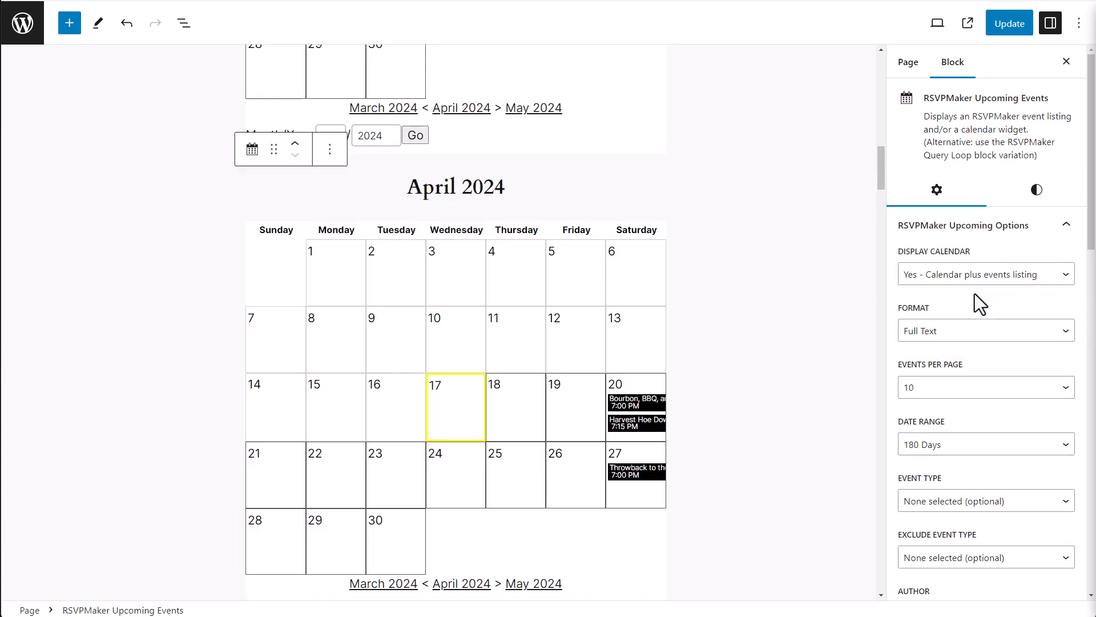
drag(882, 181, 878, 224)
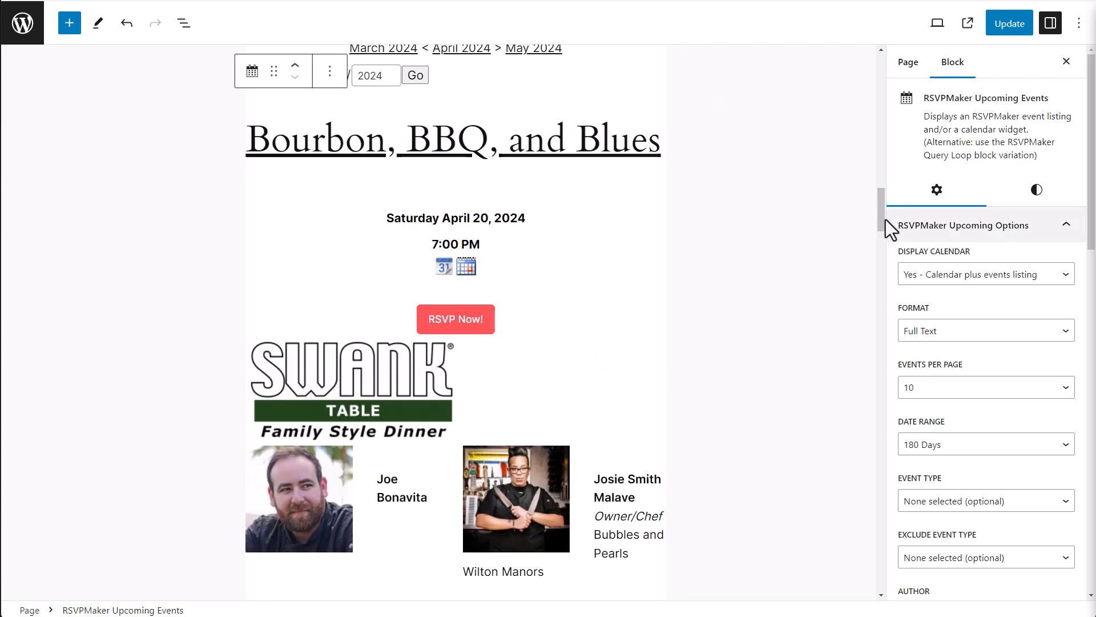
drag(882, 217, 874, 132)
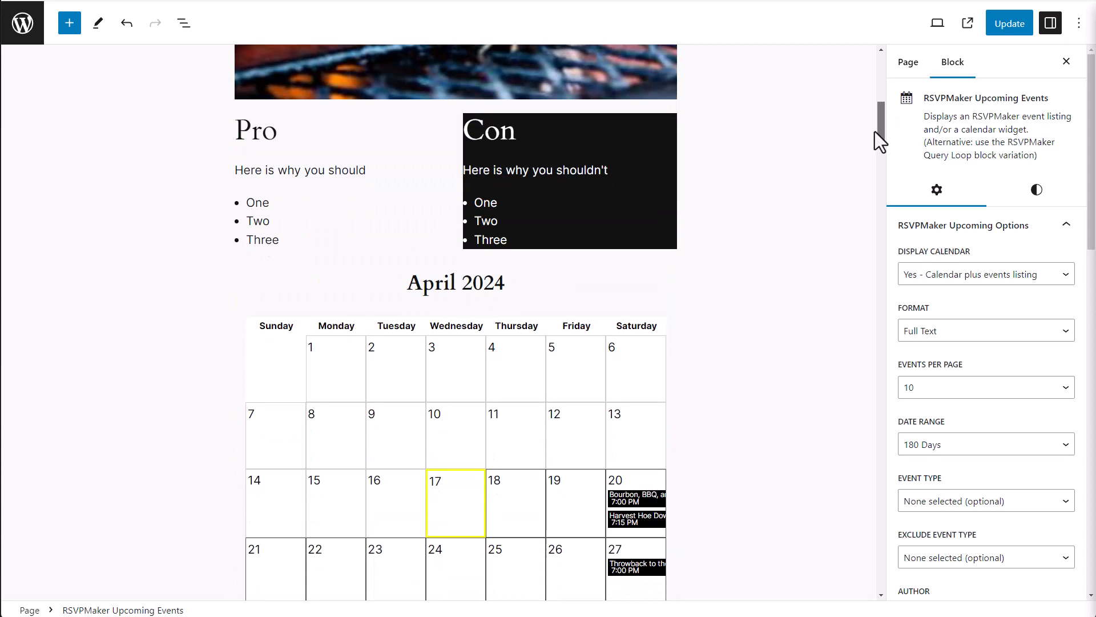
Clear the existing blocks from the page and insert a Query Loop block with the Standard pattern
click(316, 170)
click(183, 28)
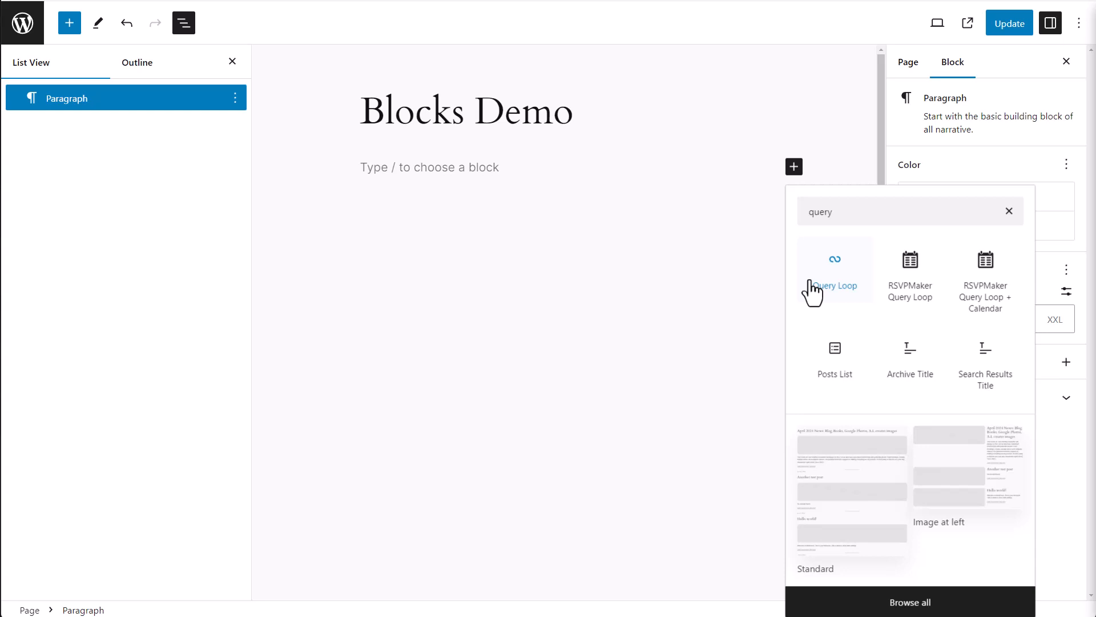
click(838, 276)
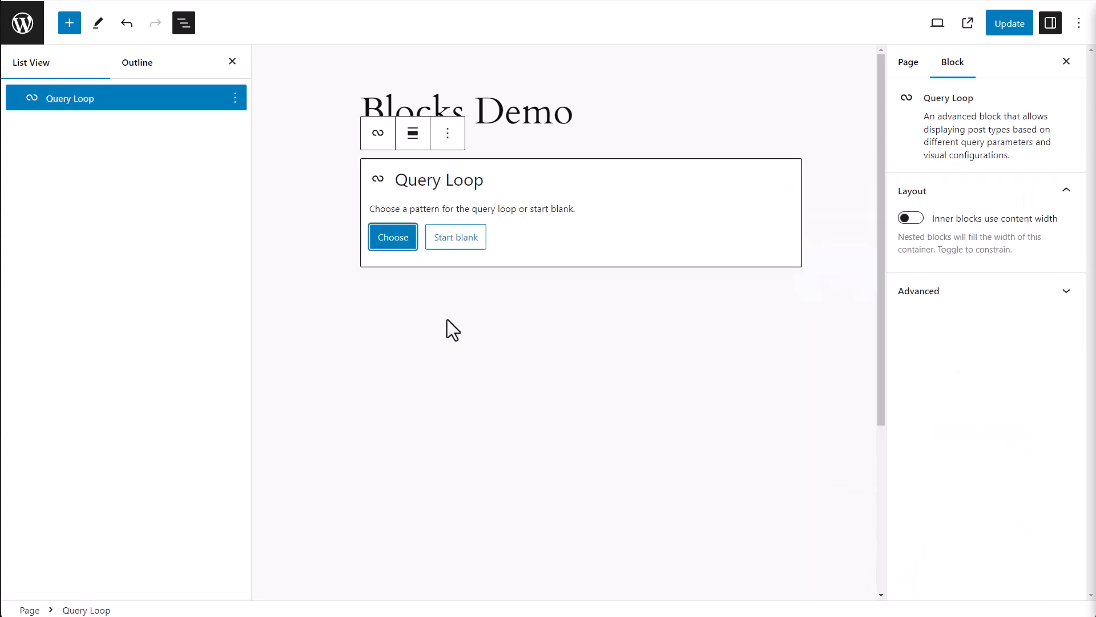
click(393, 239)
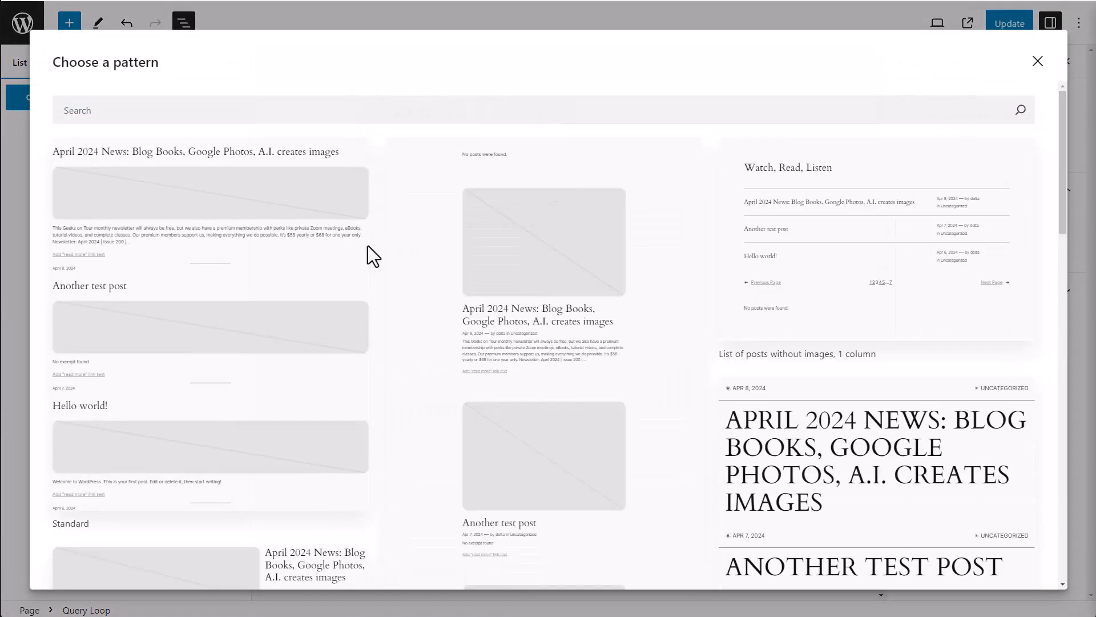
click(215, 255)
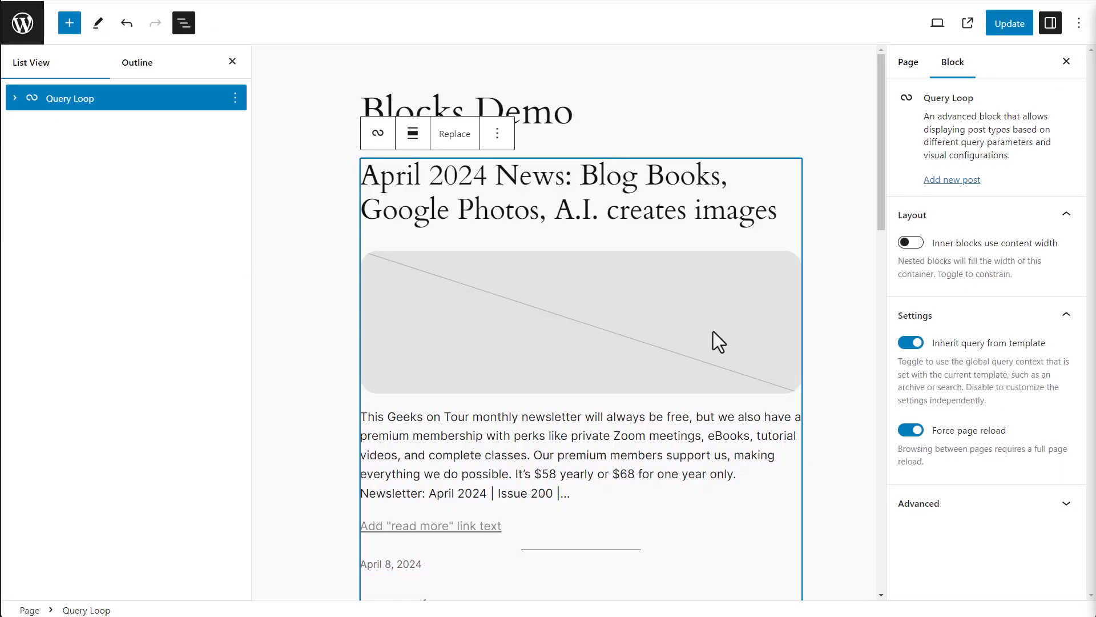
Turn off inheriting the query from the template and set the Query Loop's post type to RSVP Event
click(907, 342)
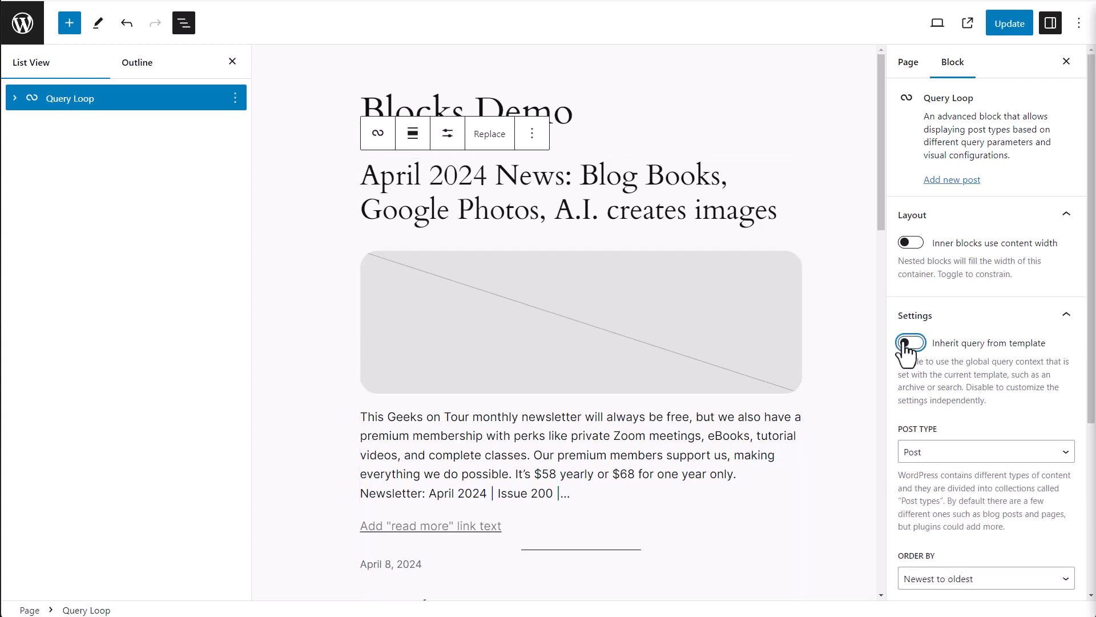
click(1017, 457)
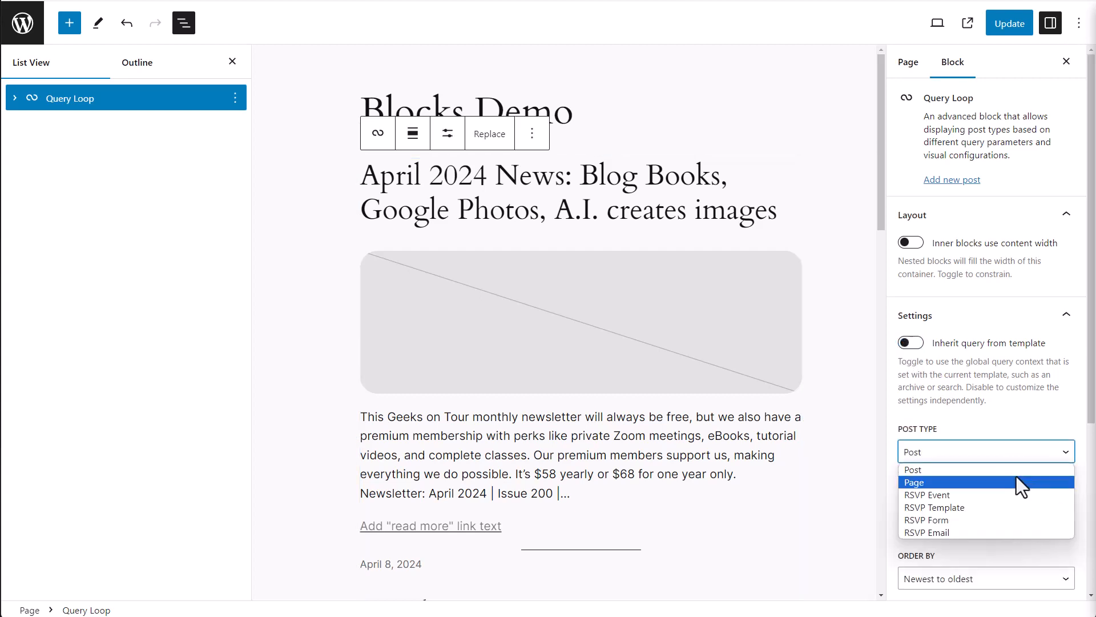
click(1009, 496)
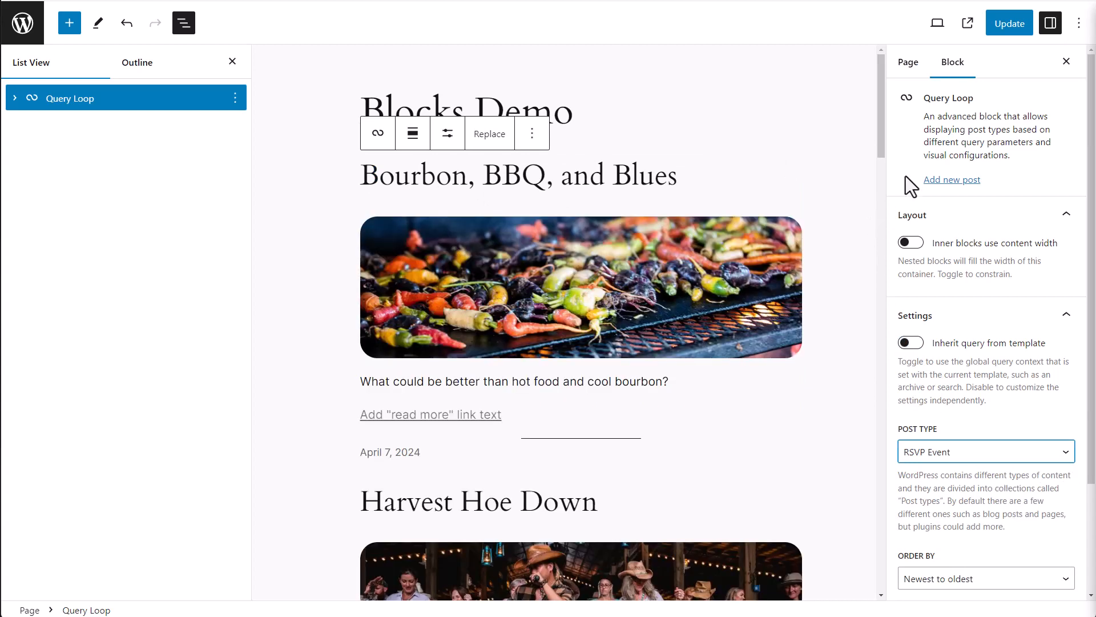
mouse_move(882, 116)
mouse_down()
mouse_move(863, 206)
mouse_move(881, 112)
mouse_up()
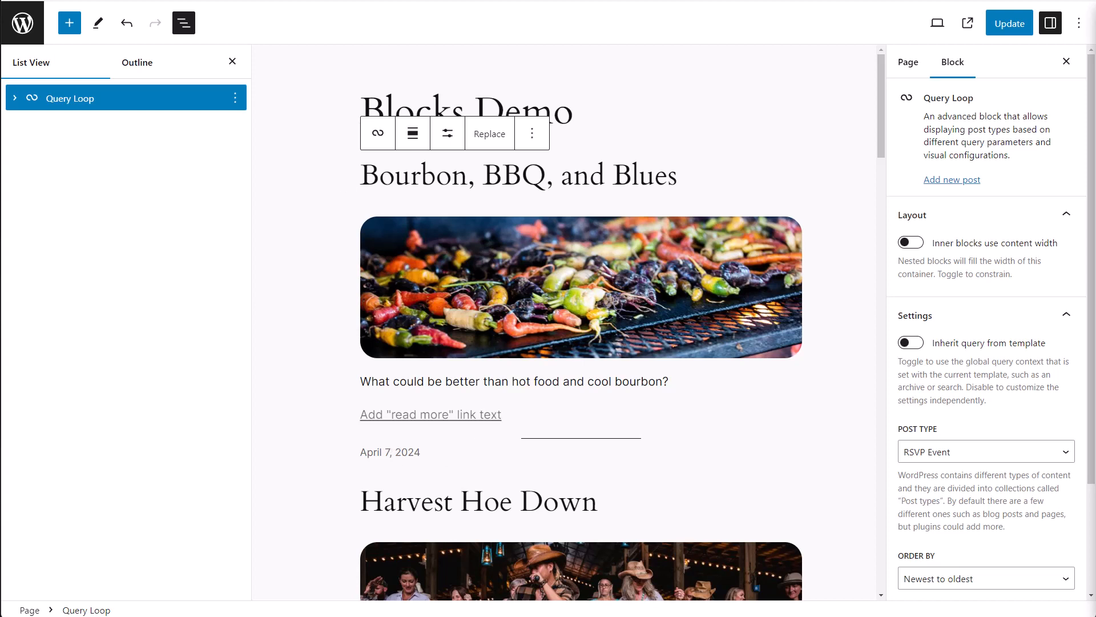
Replace the Excerpt block in the Query Loop's Post Template with an RSVPMaker Query Loop Excerpt block
click(15, 100)
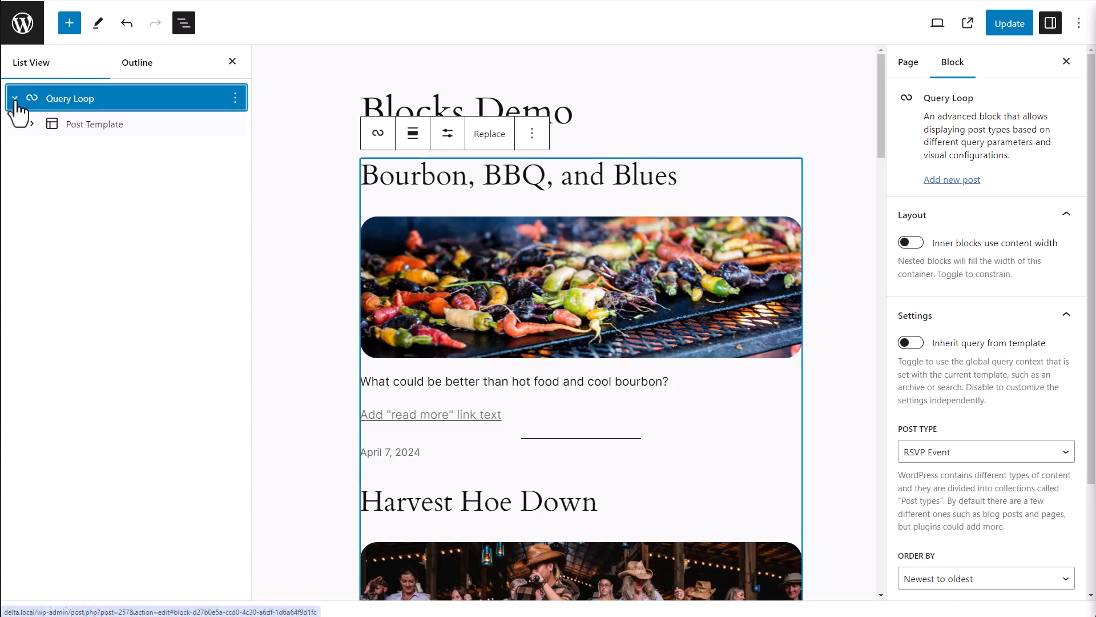
click(33, 125)
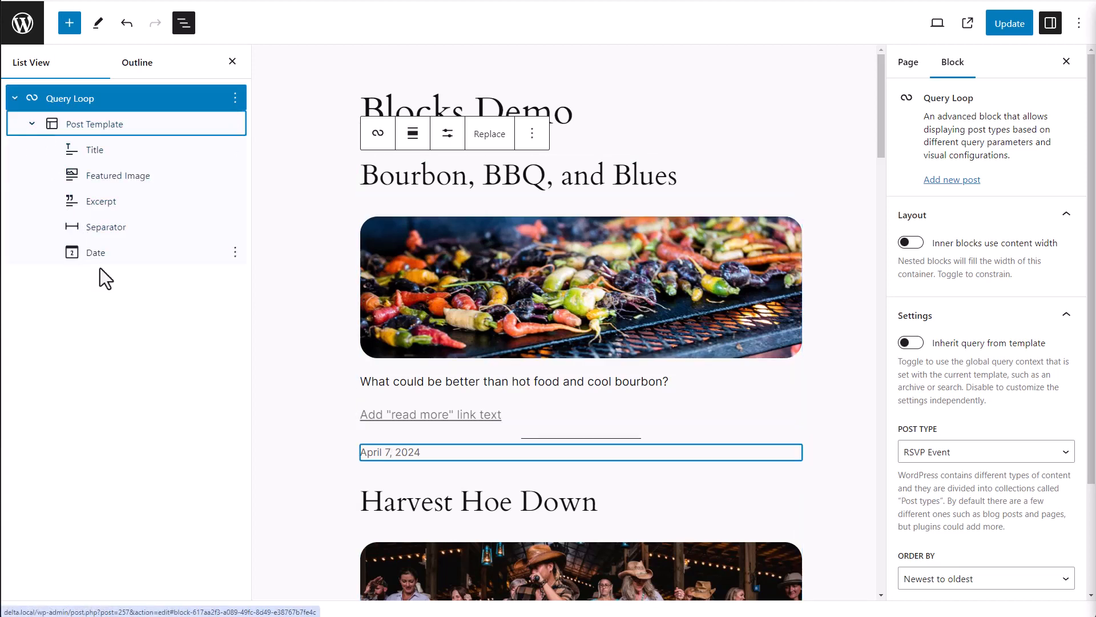
click(102, 202)
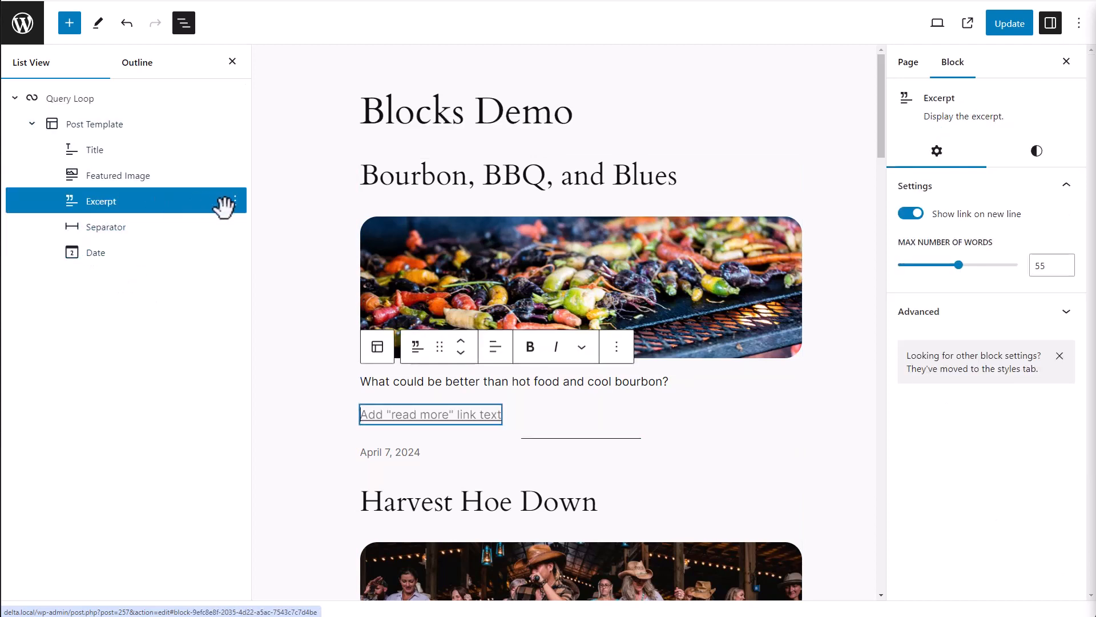
click(234, 203)
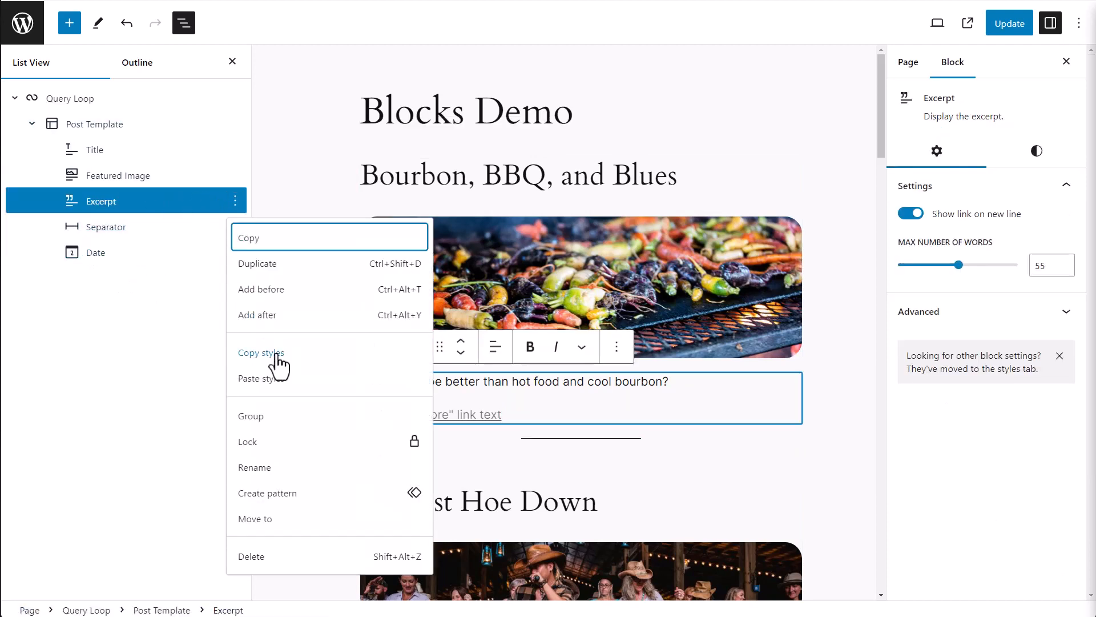
click(262, 563)
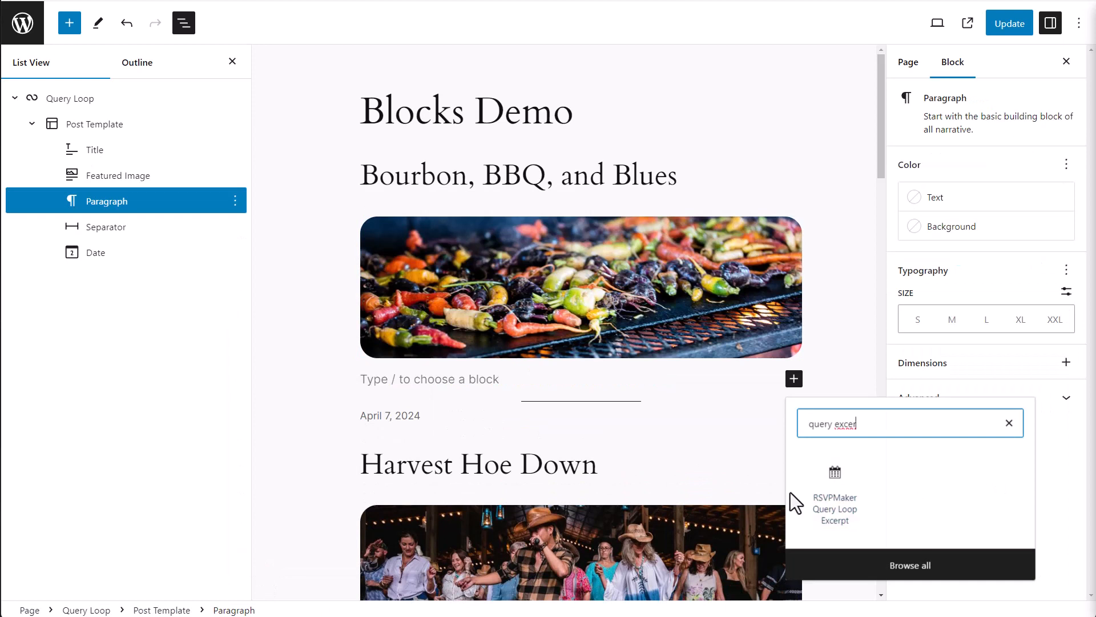
click(836, 504)
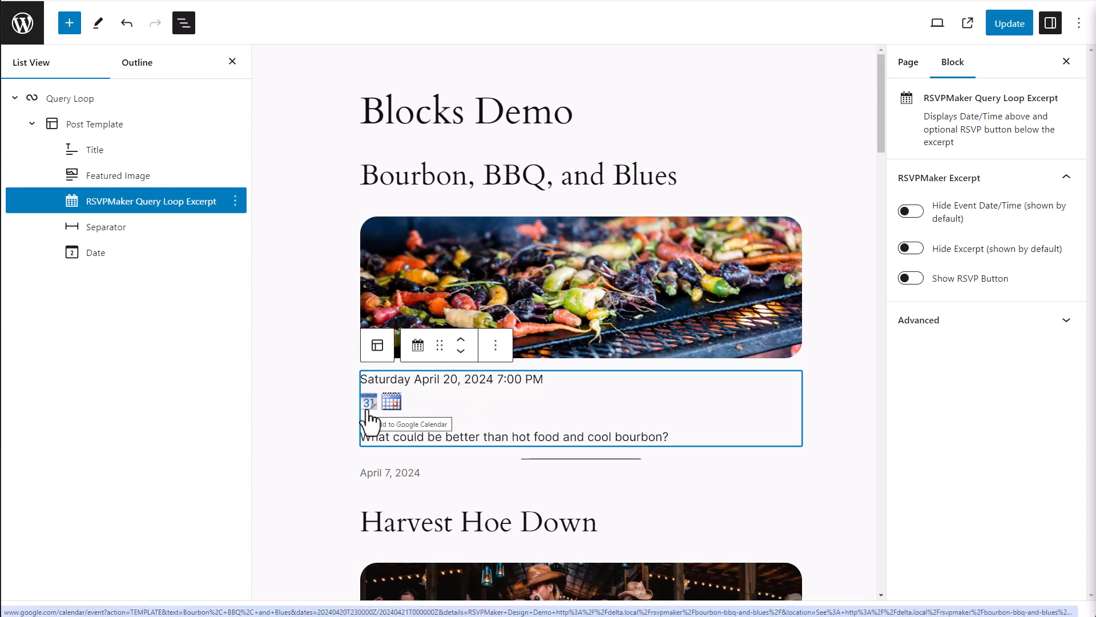
Delete the publish Date block from the Post Template
click(388, 473)
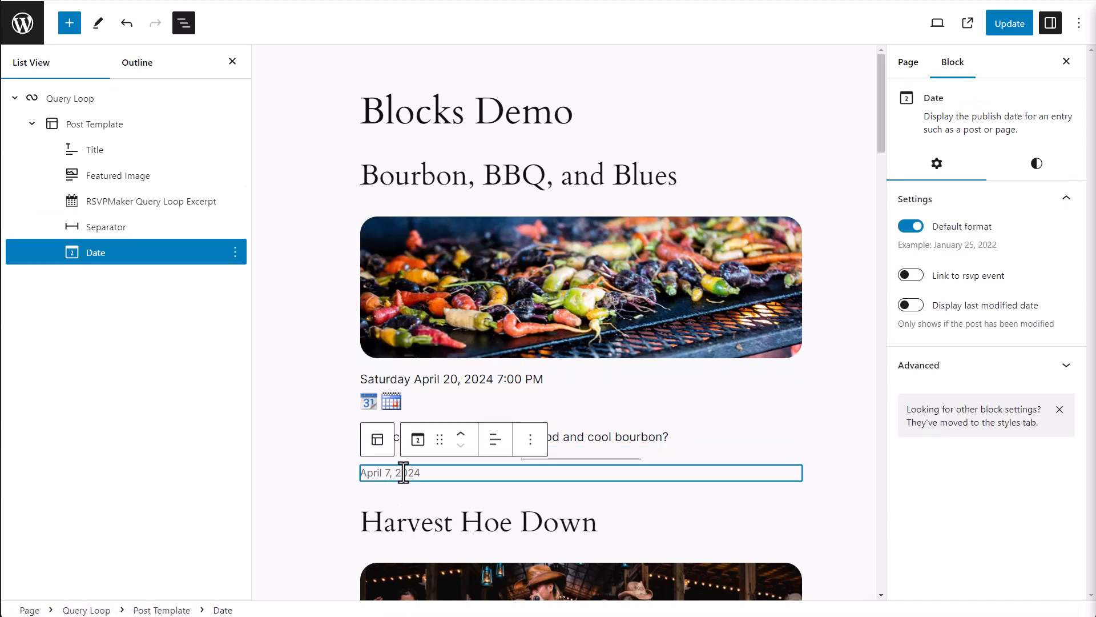
click(532, 444)
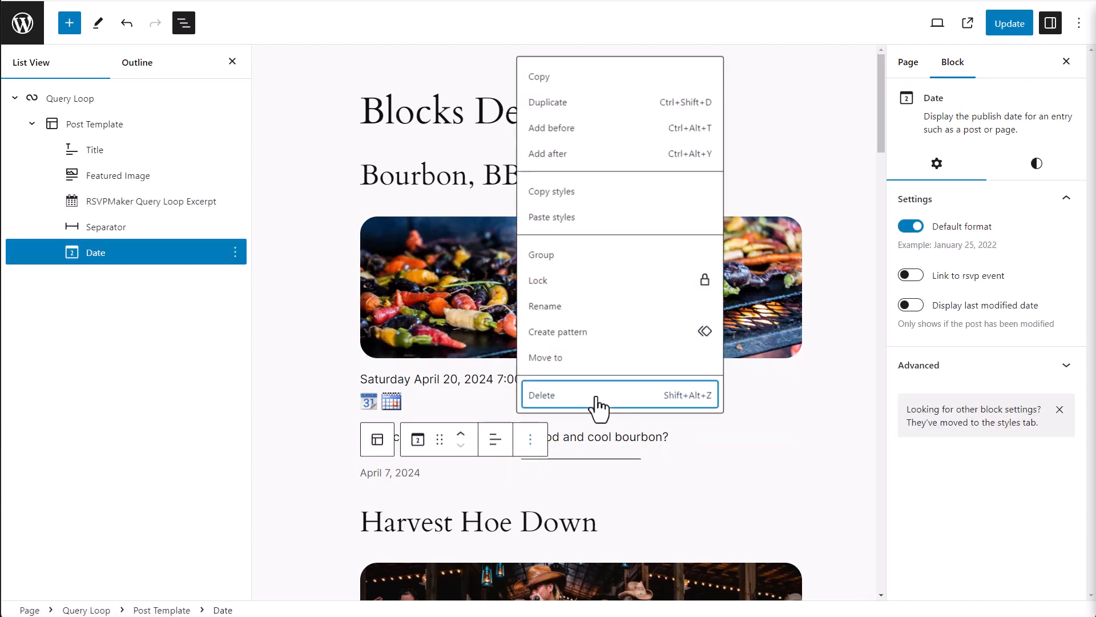
click(598, 399)
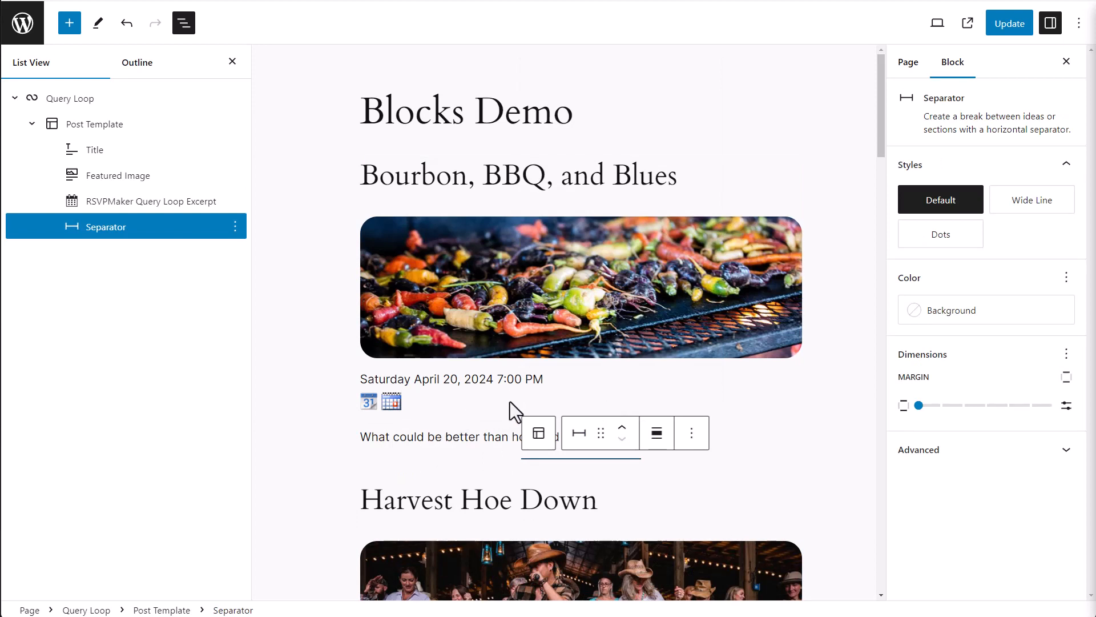
Try showing the RSVP button in the RSVPMaker Query Loop Excerpt, turn it off again, and hide the event date/time
click(556, 397)
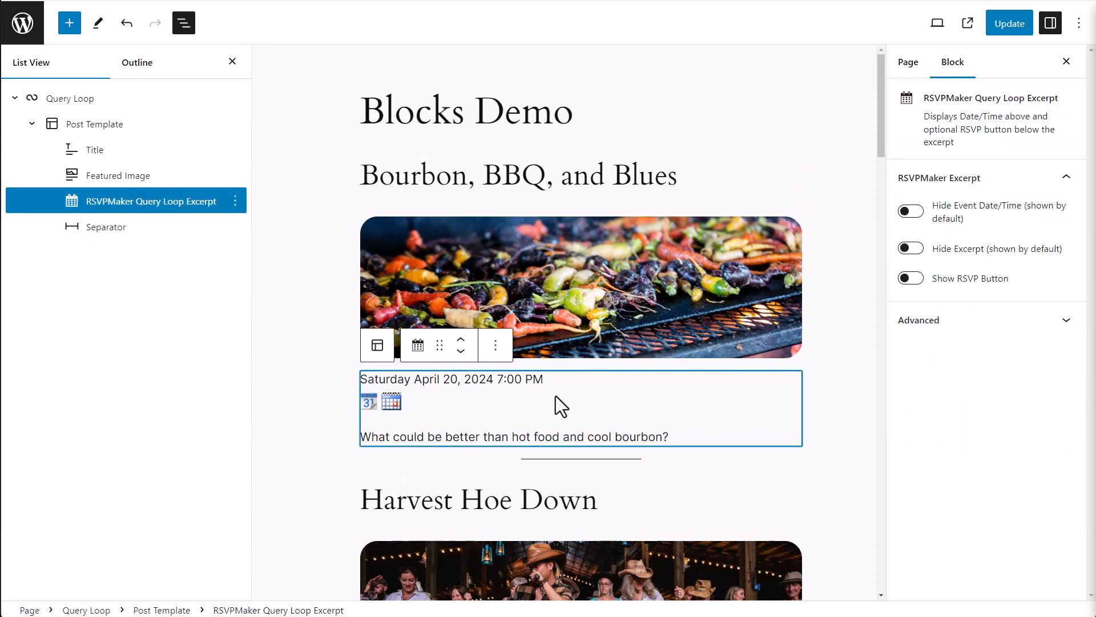
click(920, 280)
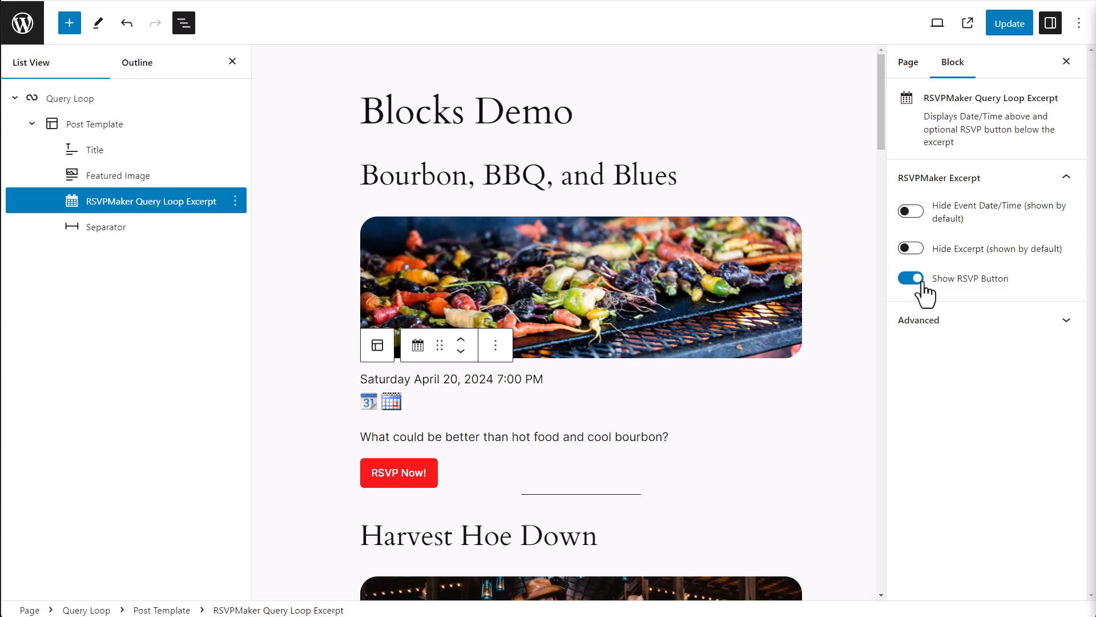
click(912, 280)
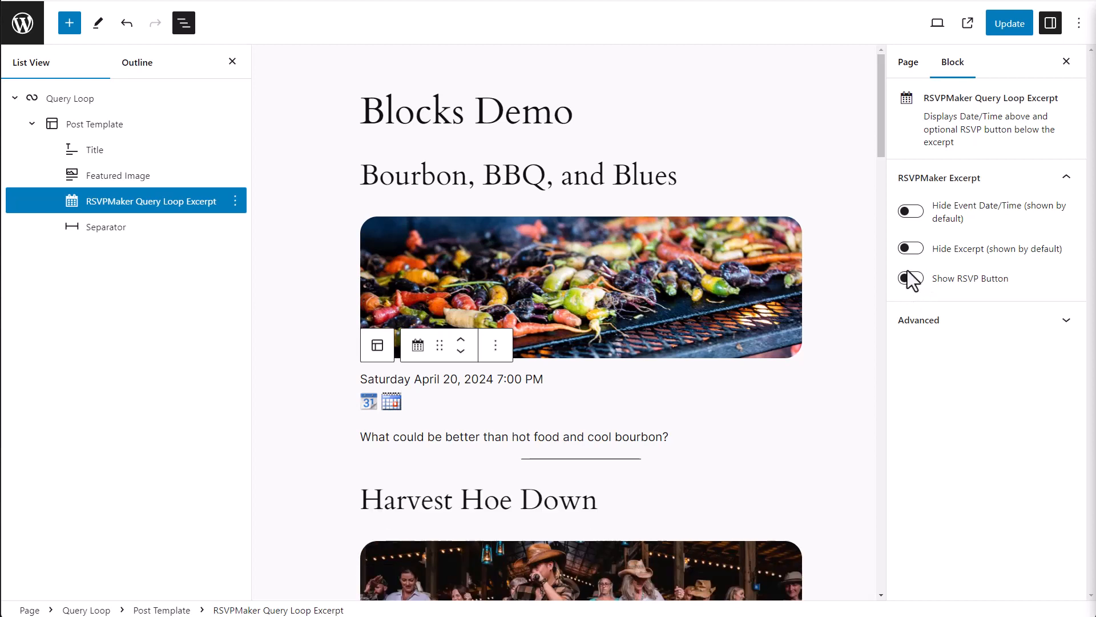
click(915, 214)
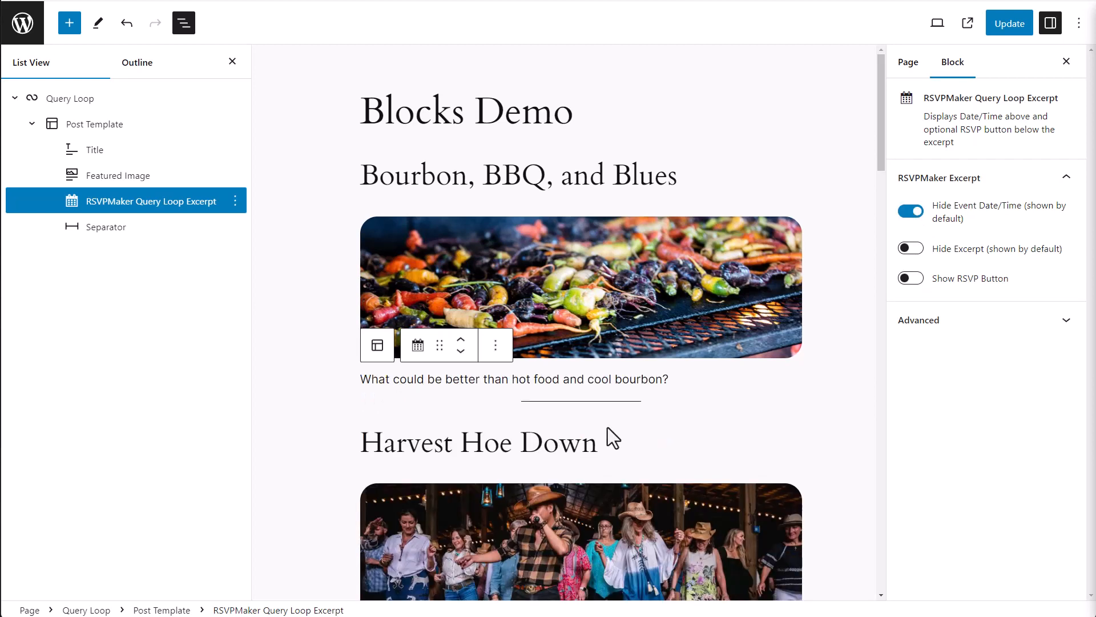
Insert an RSVPMaker Date Block above the RSVPMaker Query Loop Excerpt in the Post Template
click(495, 347)
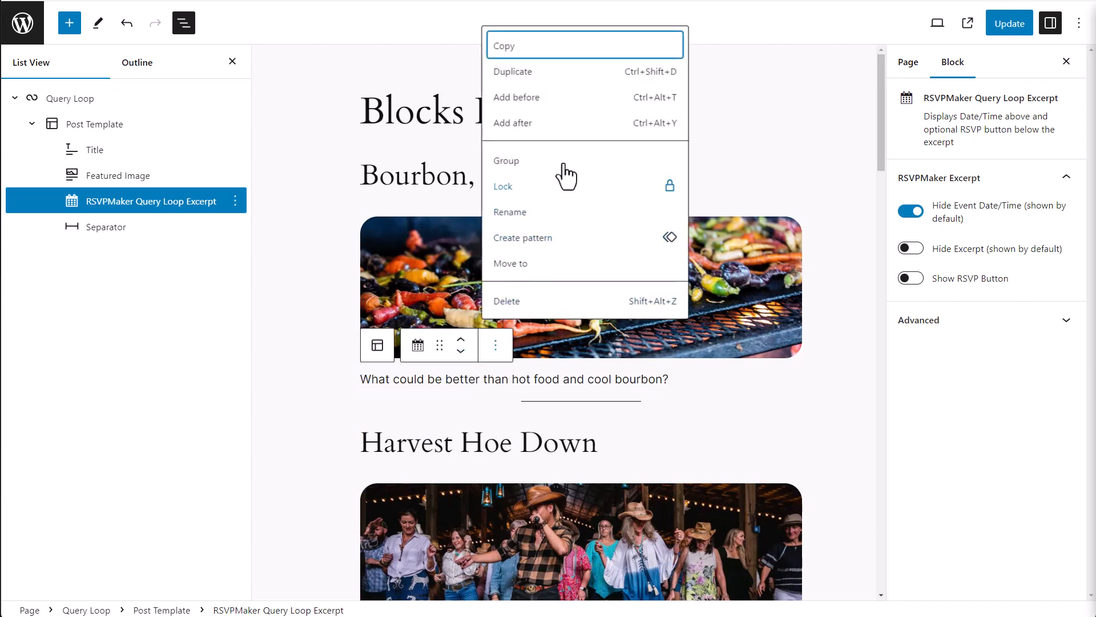
click(526, 98)
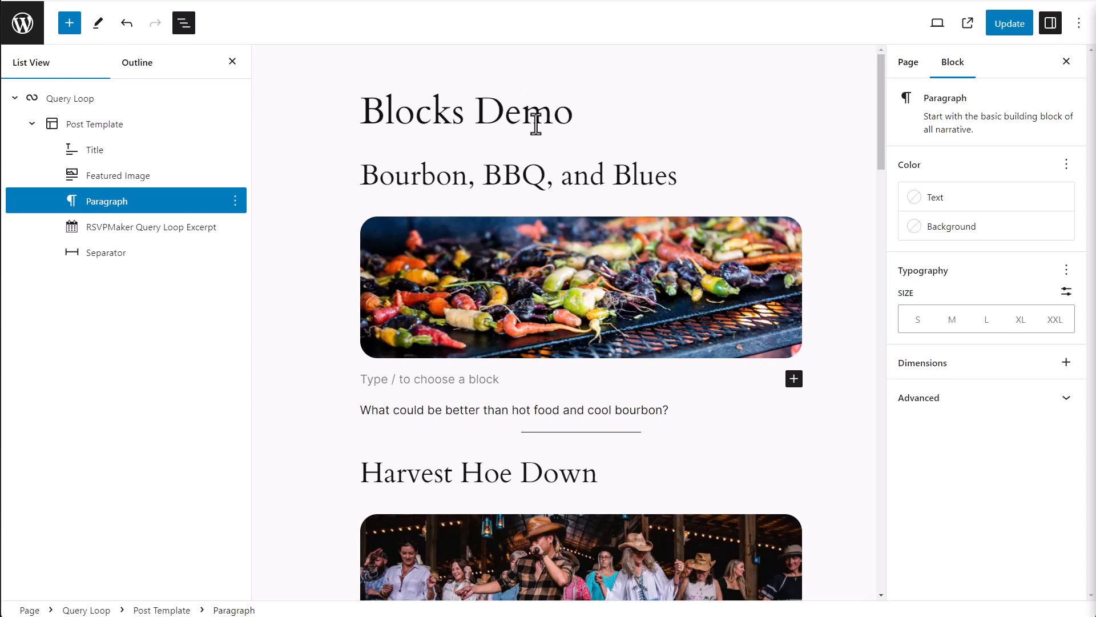
text(/)
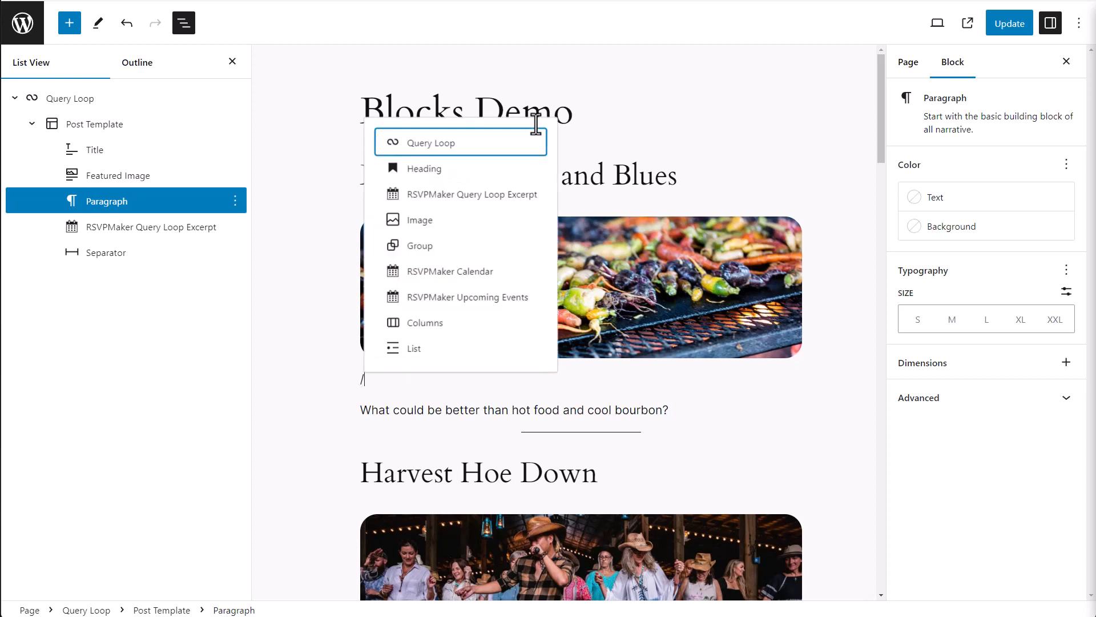
text(date)
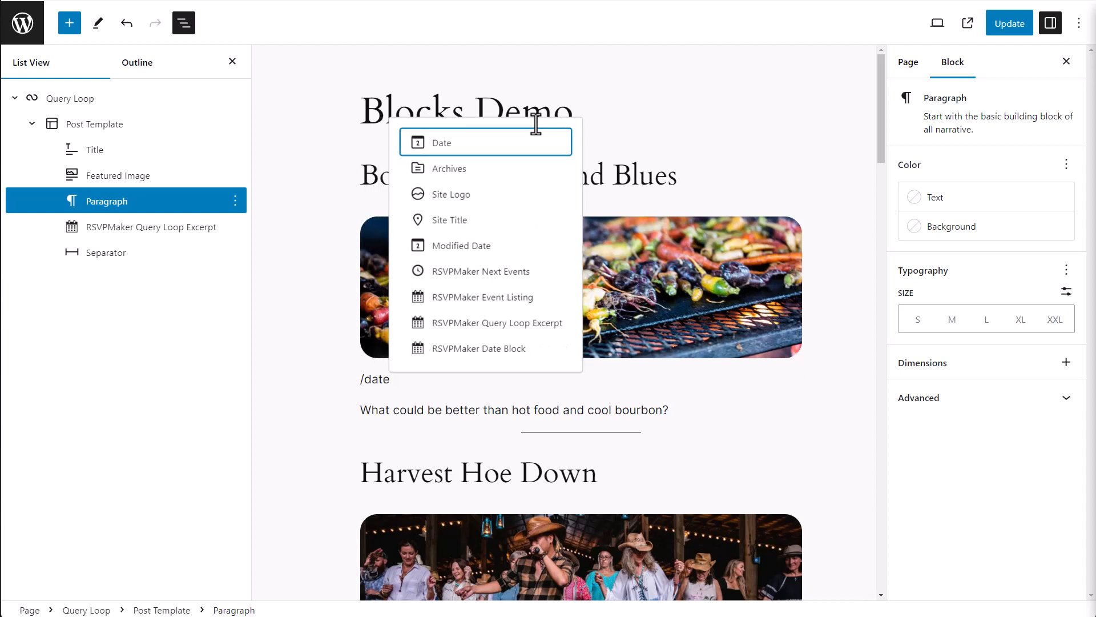
click(494, 349)
Add an RSVPMaker Button block below the RSVPMaker Query Loop Excerpt, finding it with the search "rsvp button"
key(Return)
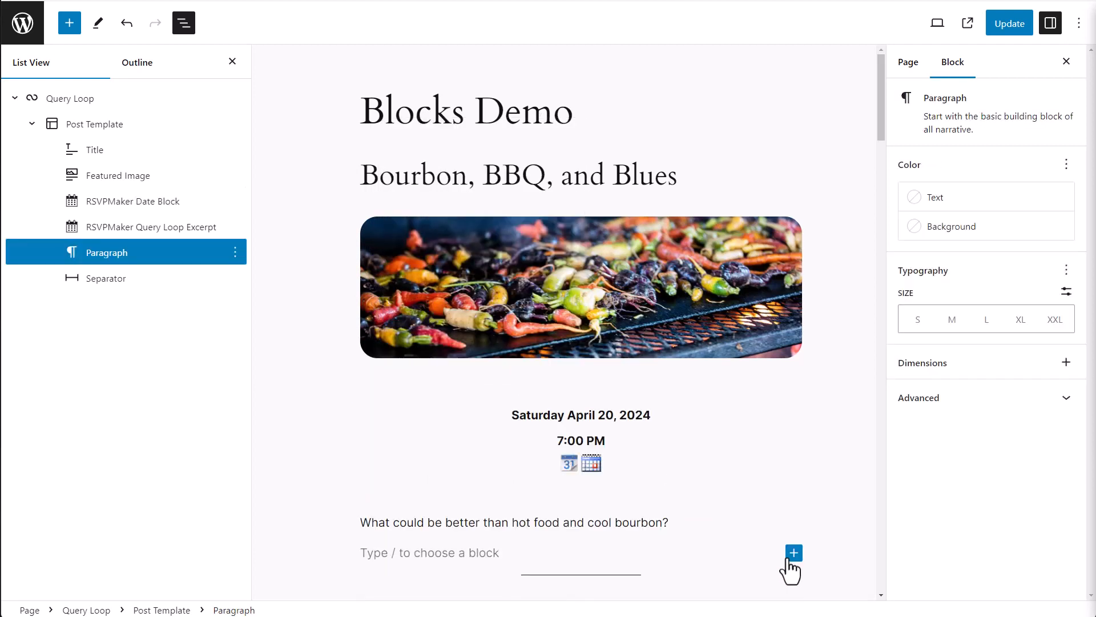
click(793, 555)
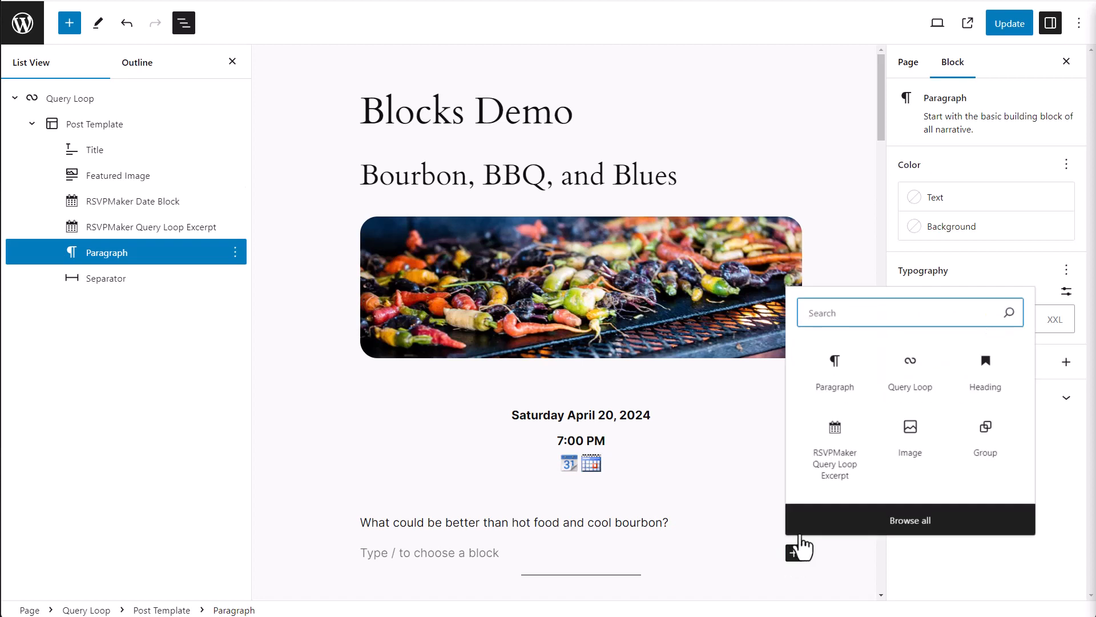
text(rsvp b)
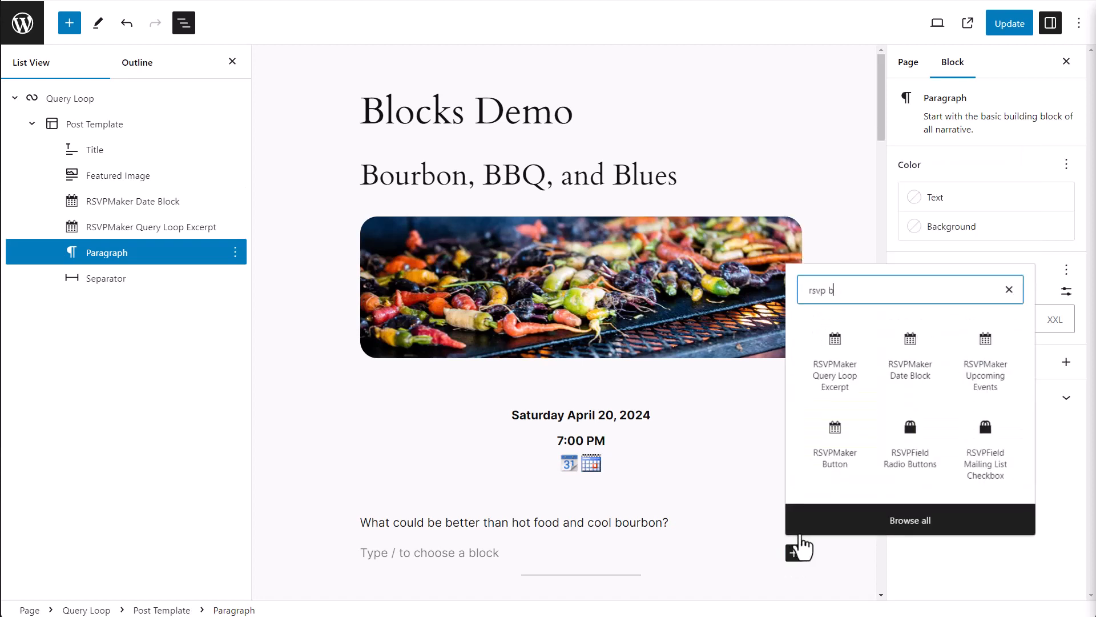
text(utton)
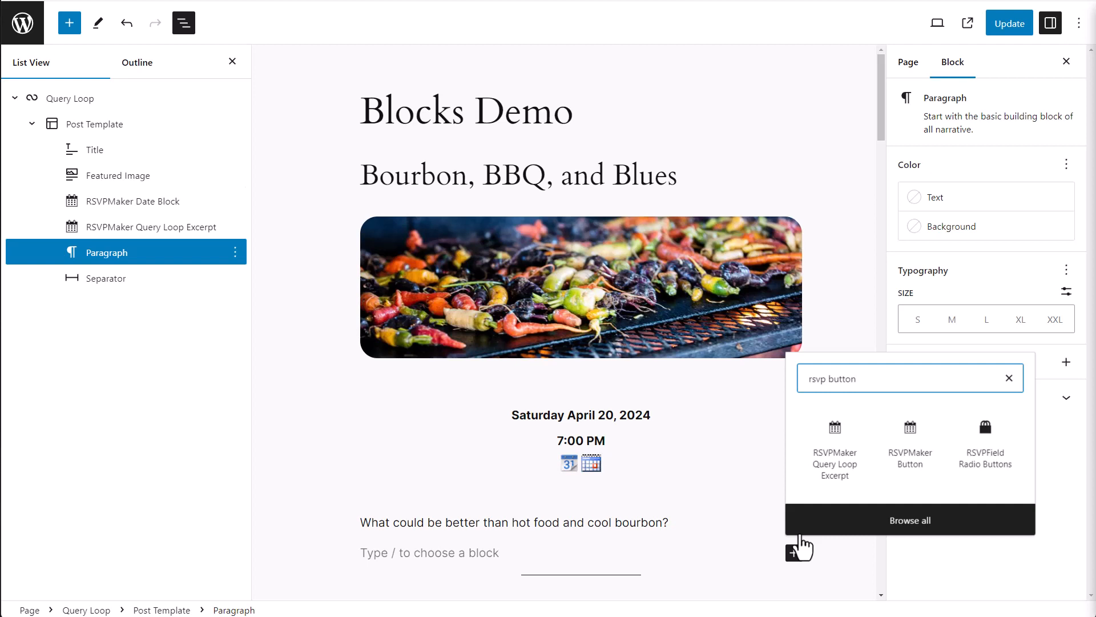
click(910, 449)
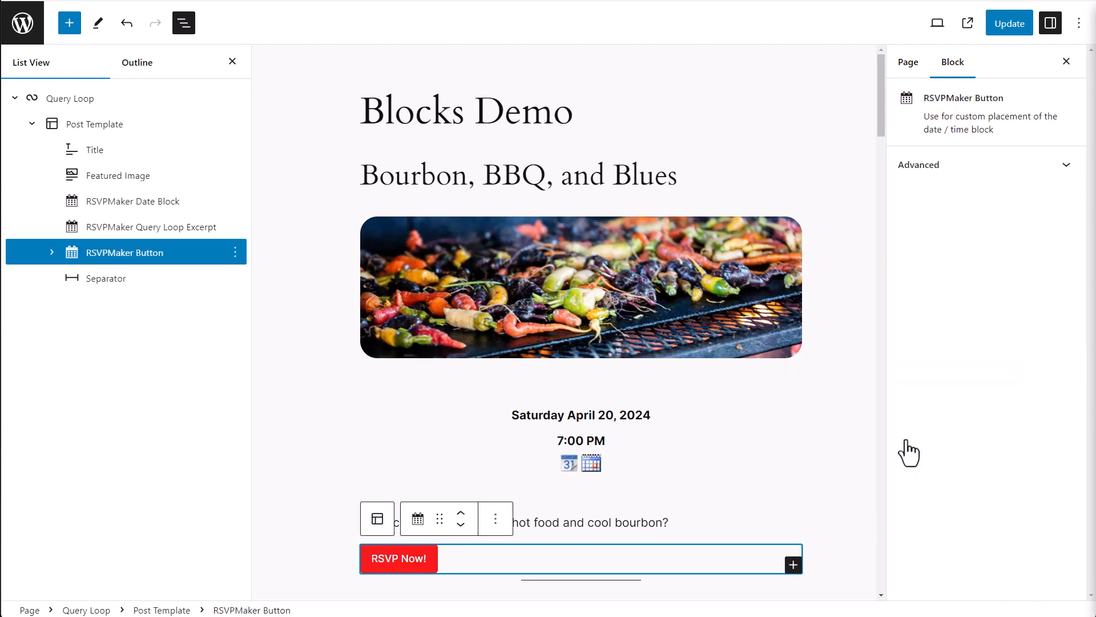
Change the label of the RSVP button to "Register"
click(412, 559)
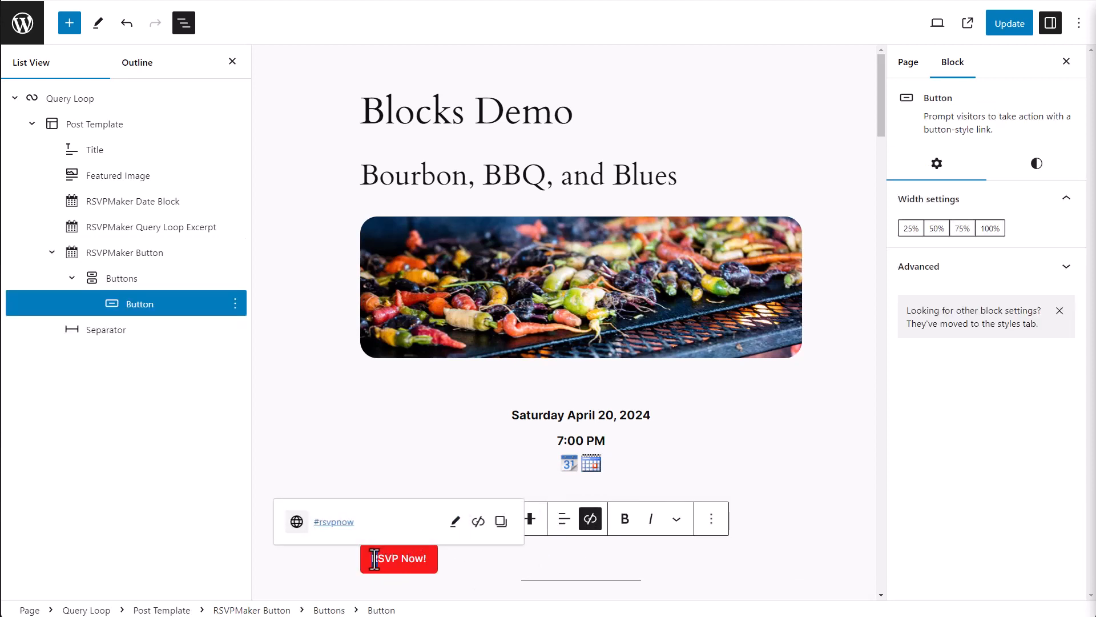
drag(374, 559, 444, 560)
text(reg)
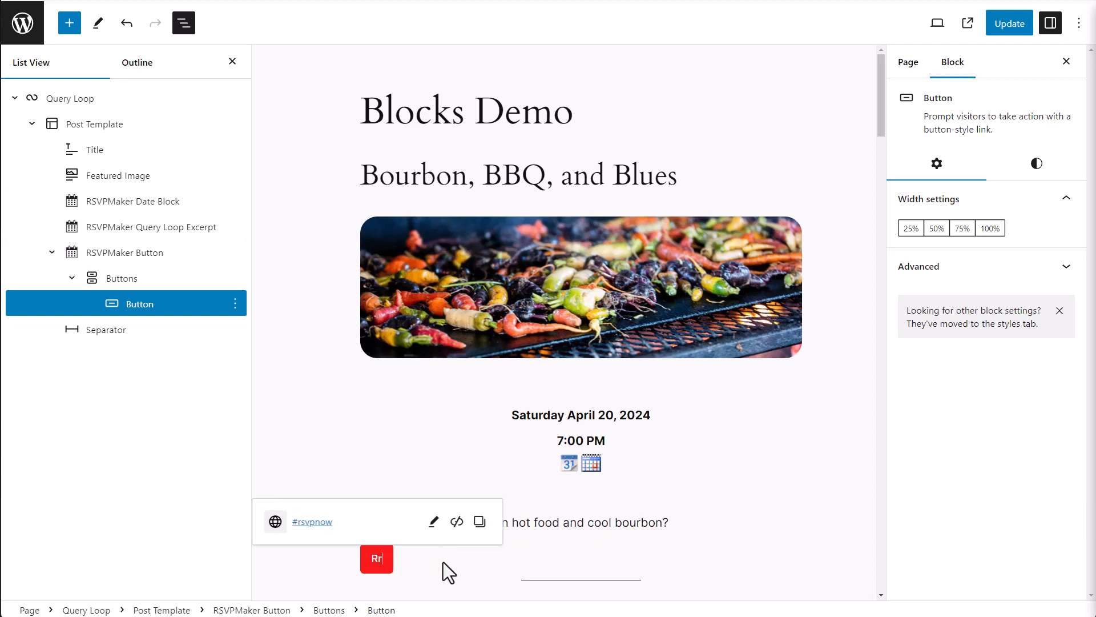
key(BackSpace)
key(BackSpace)
key(BackSpace)
text(egister)
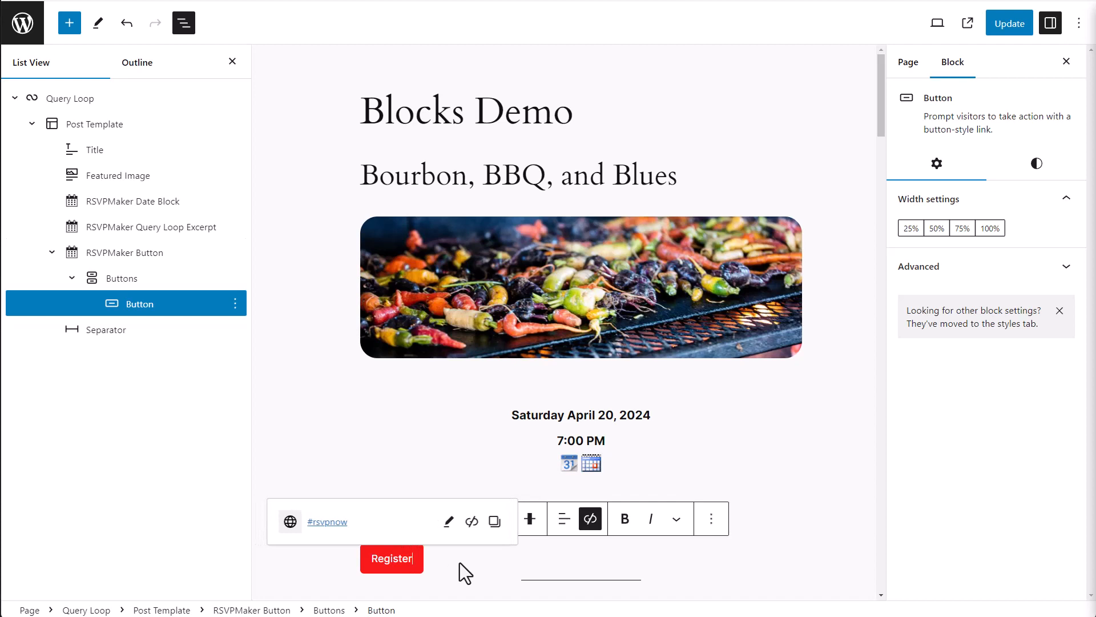
Center the Buttons block that holds the Register button
click(577, 553)
click(496, 522)
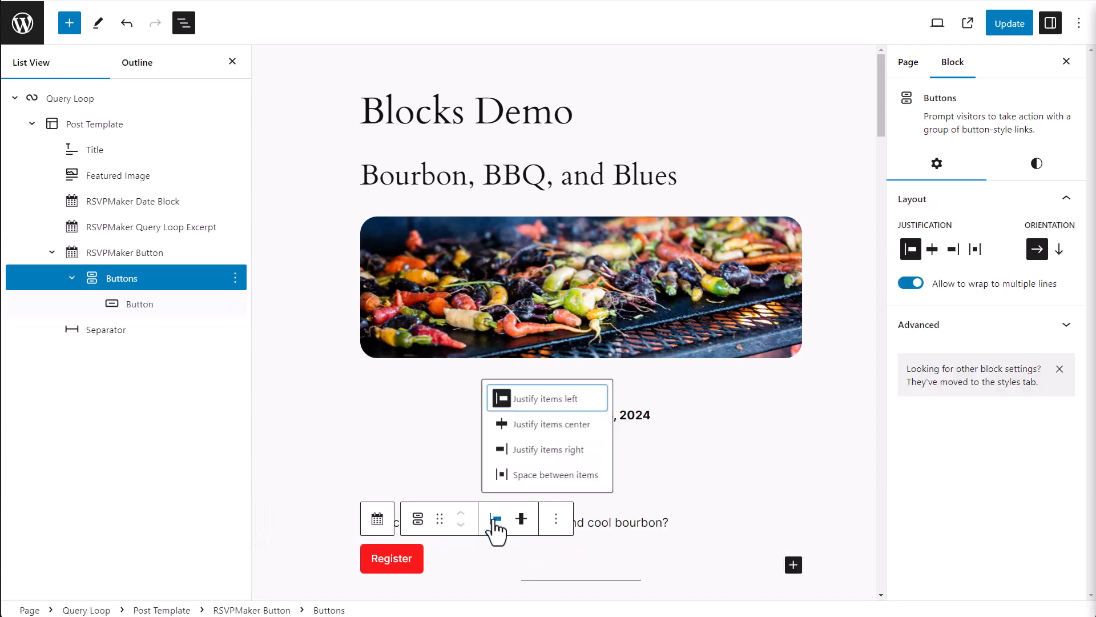
click(552, 425)
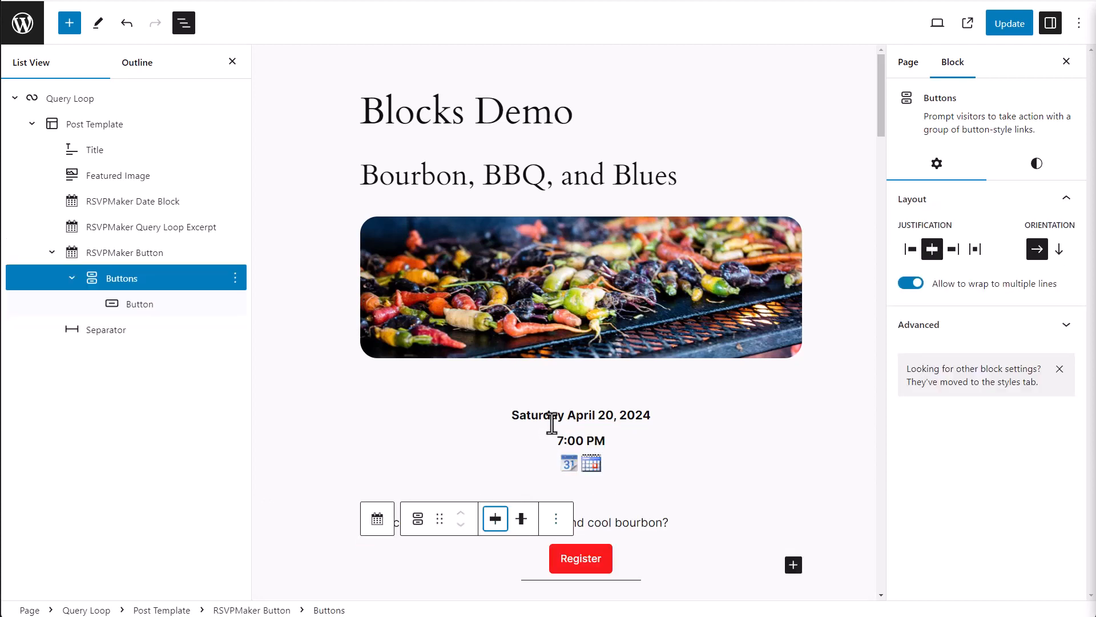
Change the background color of the Register button in its style settings
click(1035, 165)
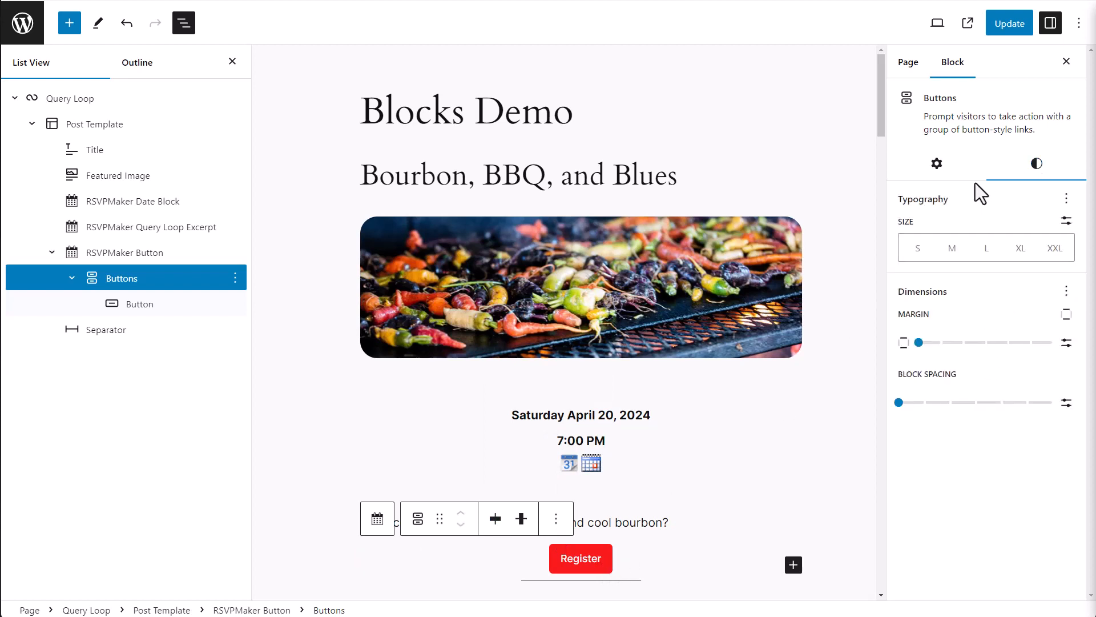
click(937, 165)
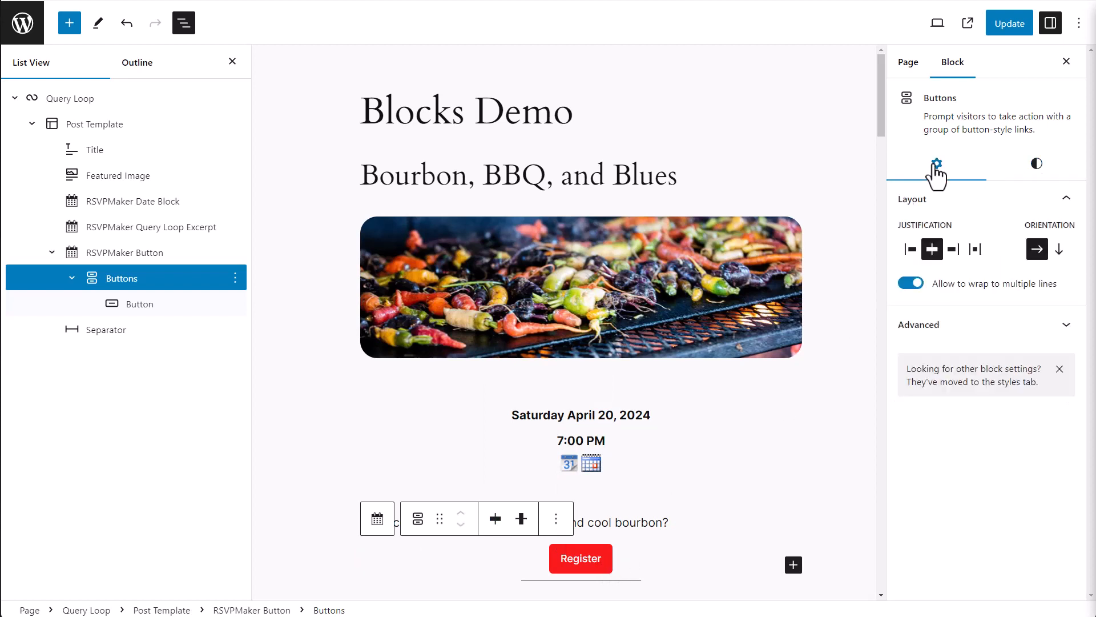
click(603, 558)
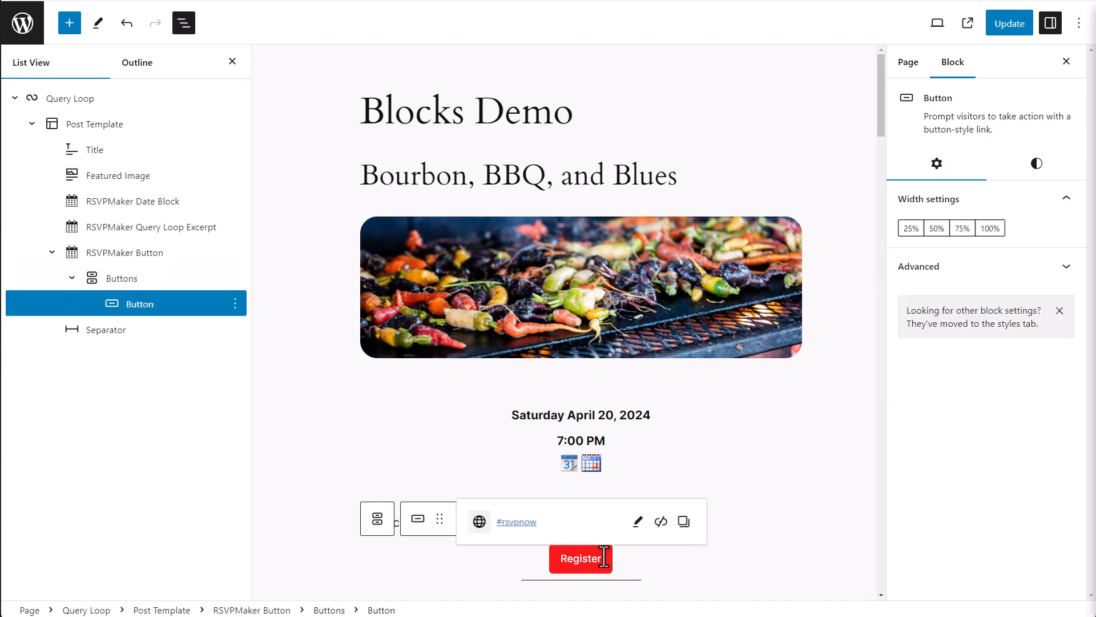
click(1037, 166)
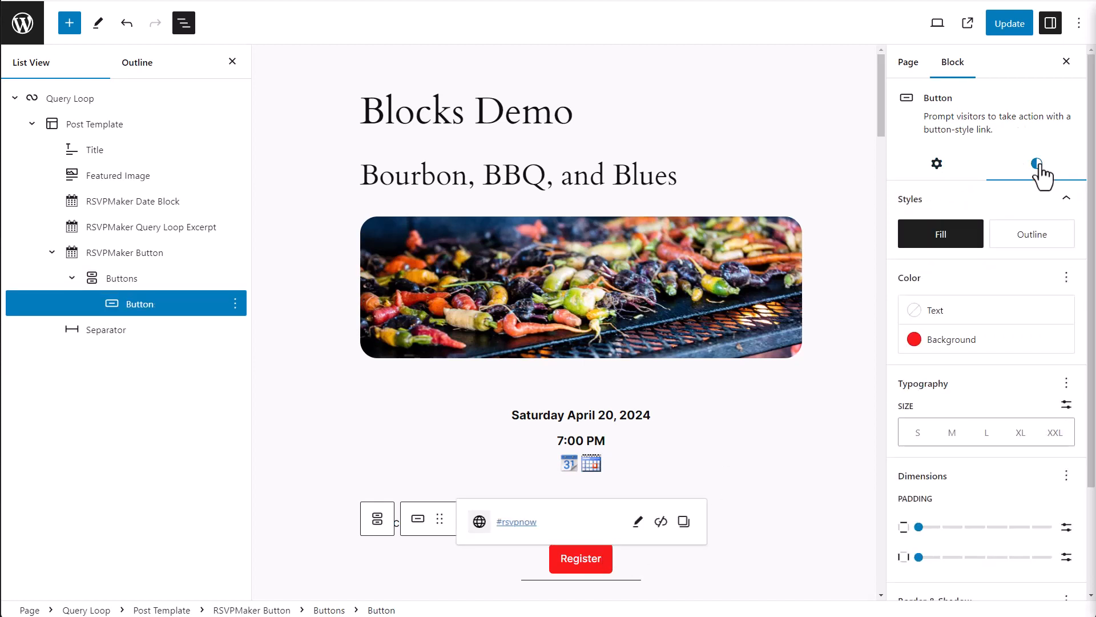
click(934, 348)
click(766, 503)
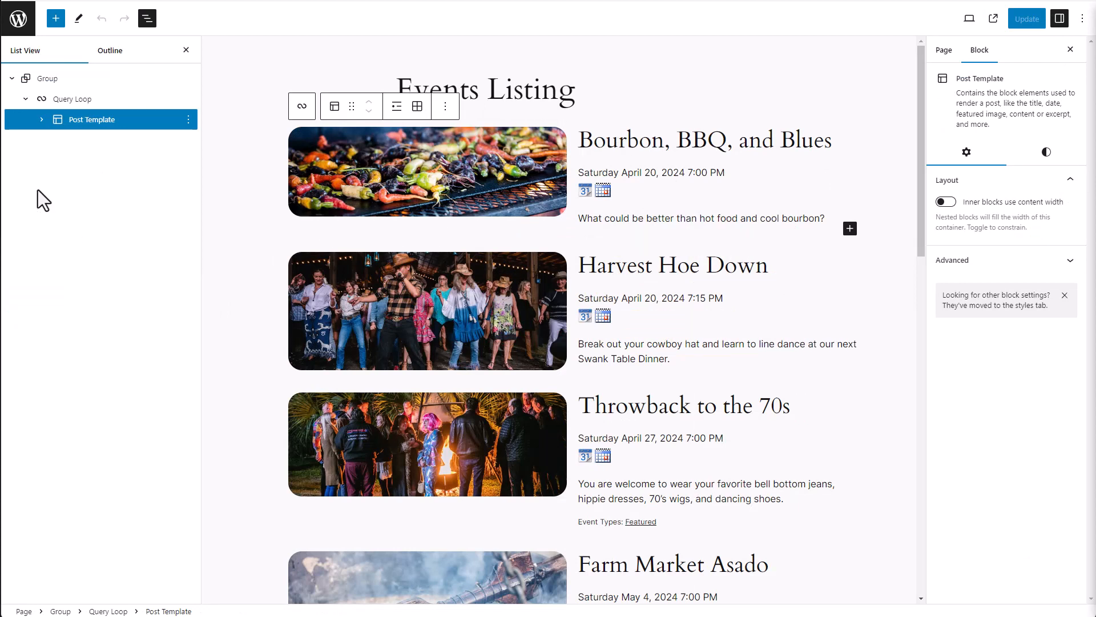
Expand the Events Listing's Post Template, and review the first RSVPMaker Query Loop's display settings and output on the Featured Events page
click(41, 120)
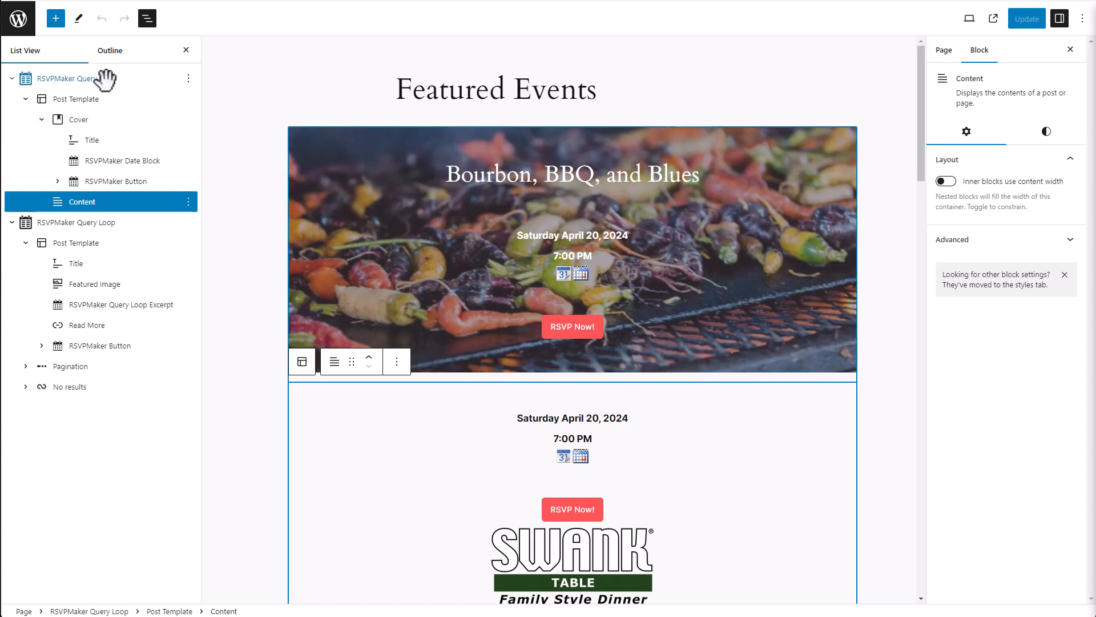
click(86, 79)
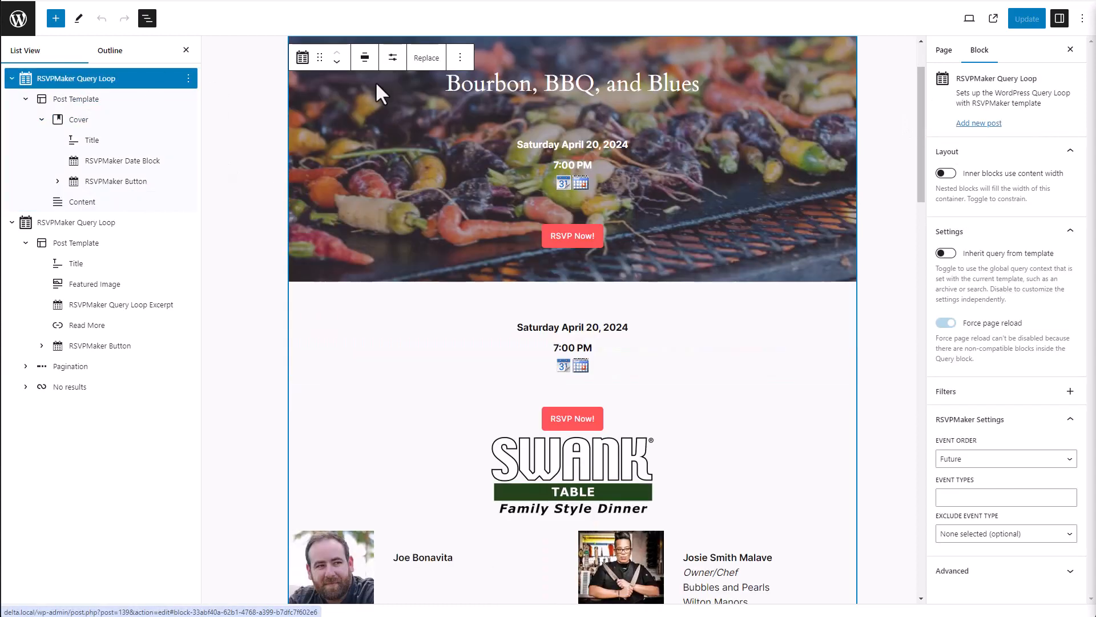
click(391, 59)
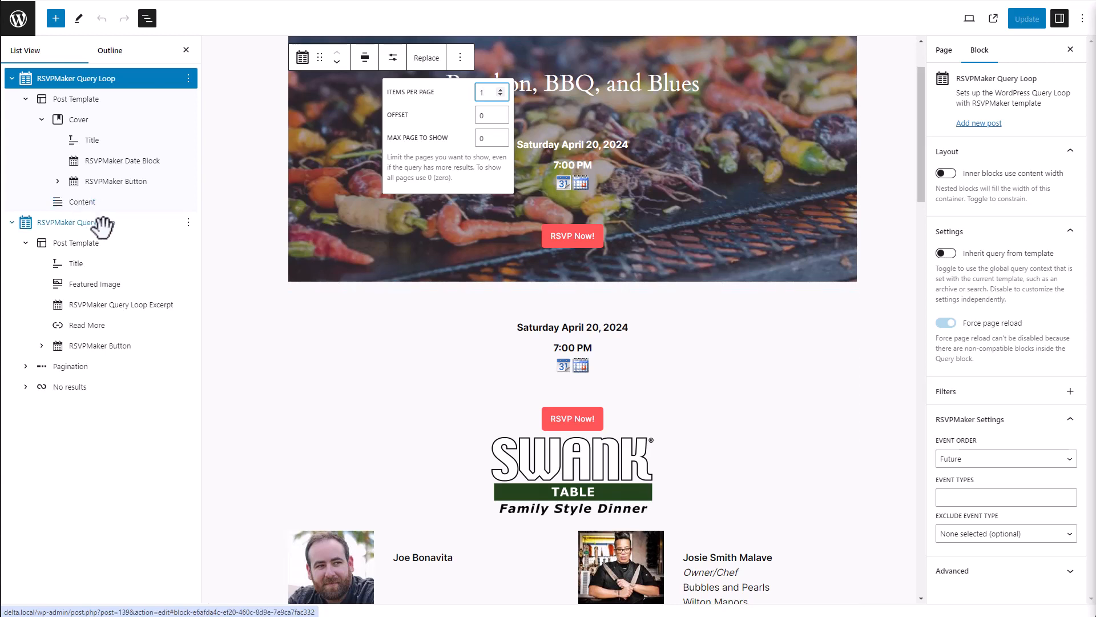
scroll(920, 167, down, 1)
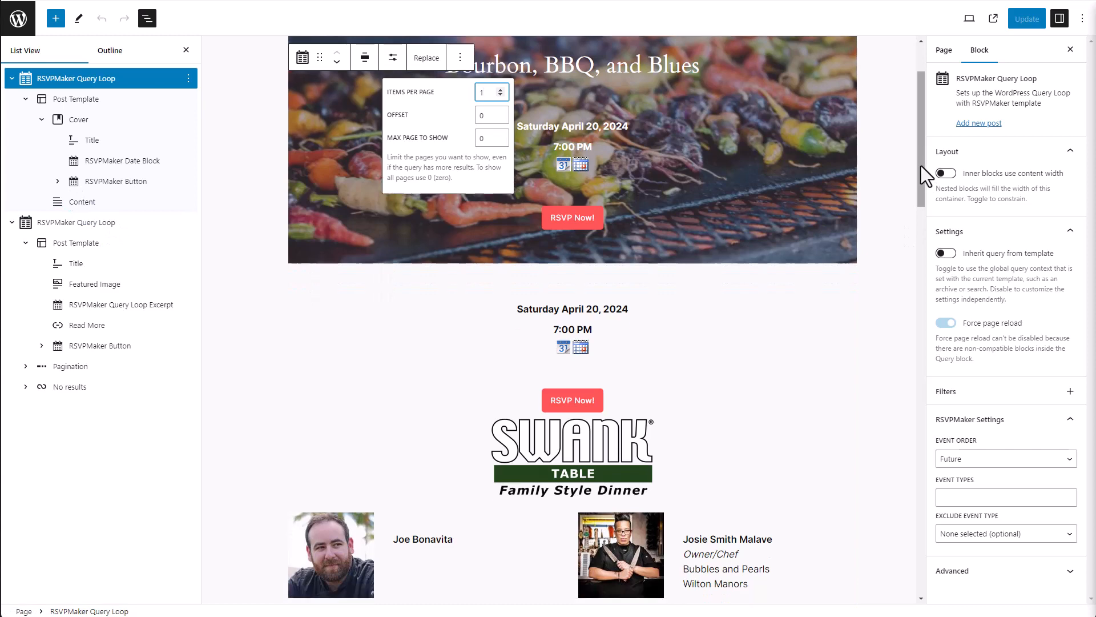
scroll(922, 171, down, 10)
scroll(922, 171, up, 2)
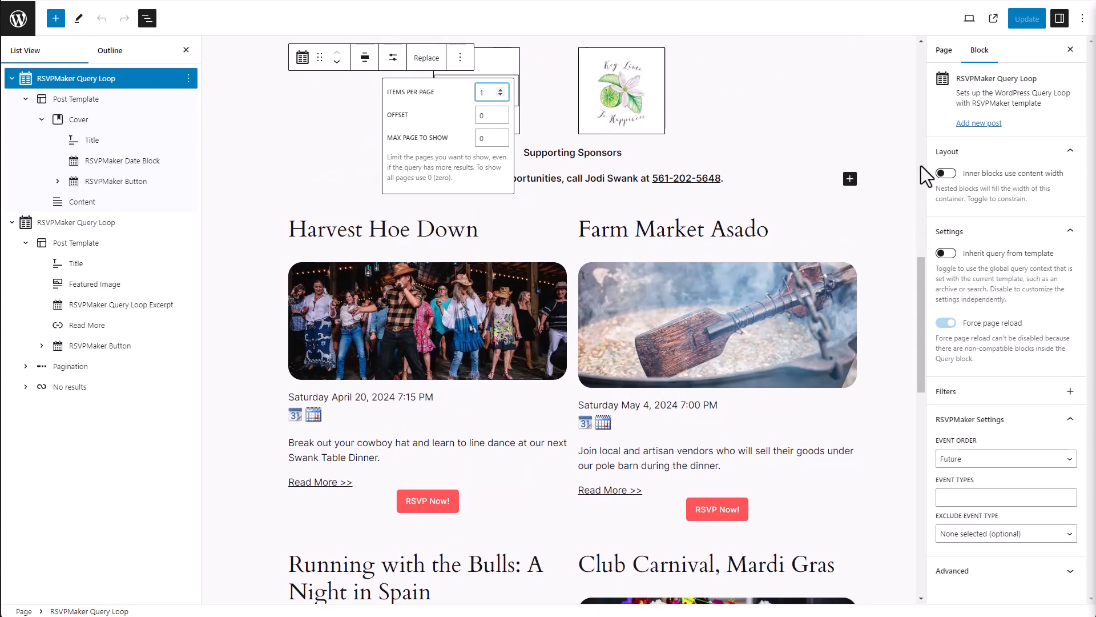
scroll(926, 175, up, 2)
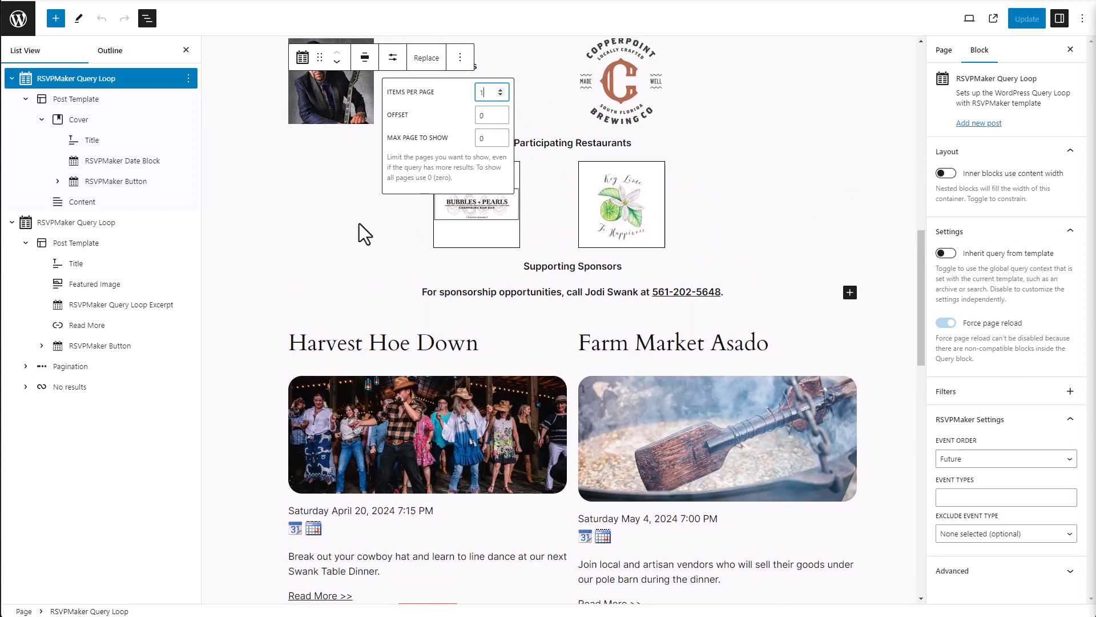
Review the items per page, offset and event type settings of the second RSVPMaker Query Loop
click(65, 223)
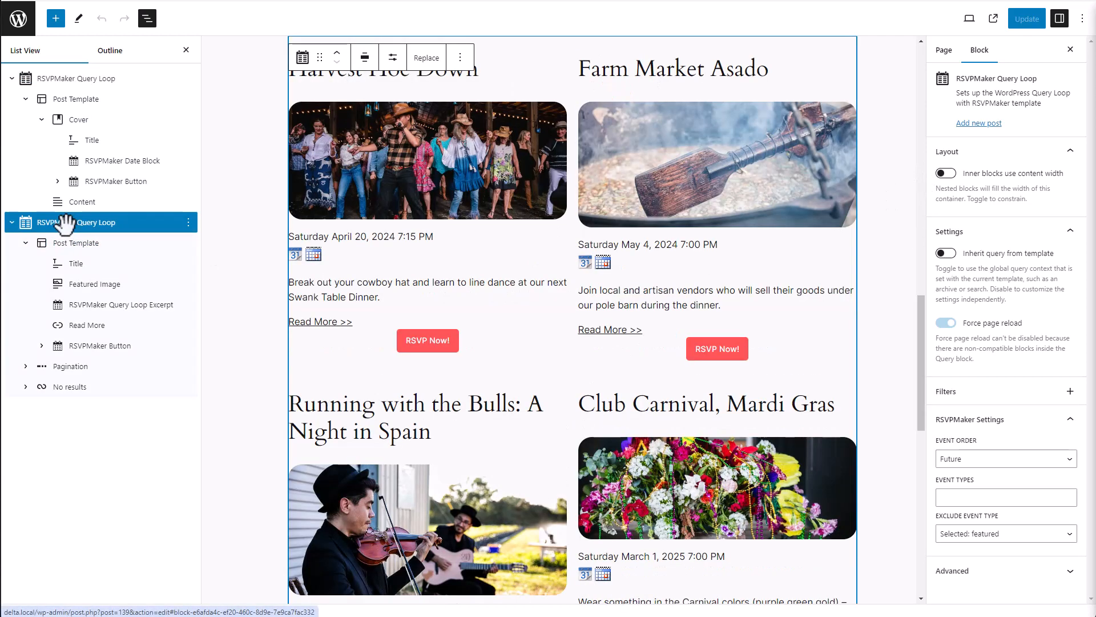
click(392, 57)
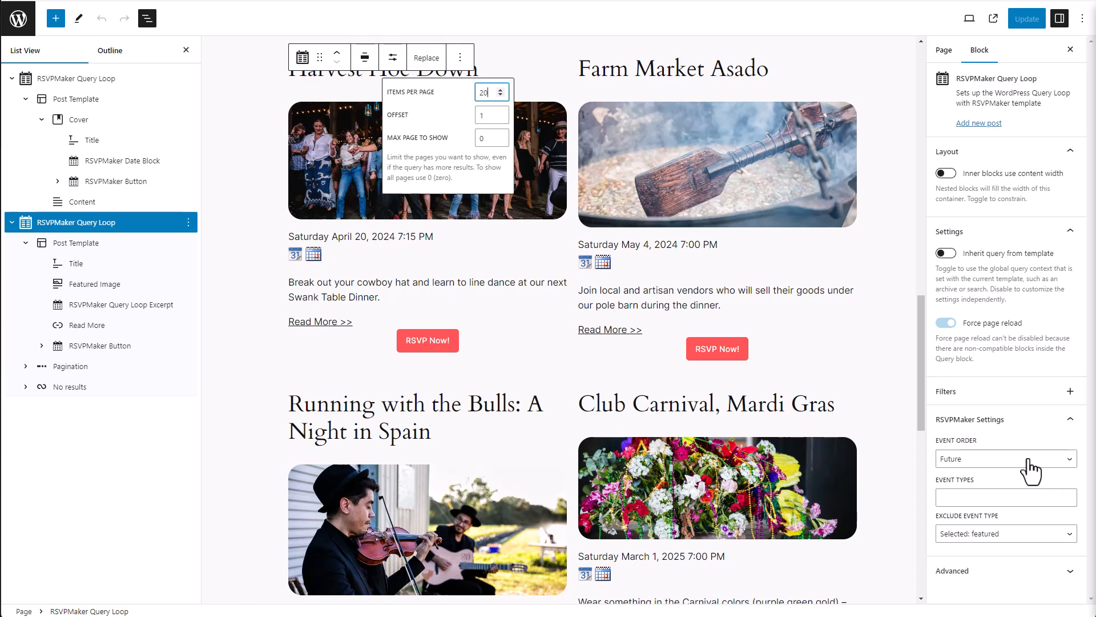
click(977, 498)
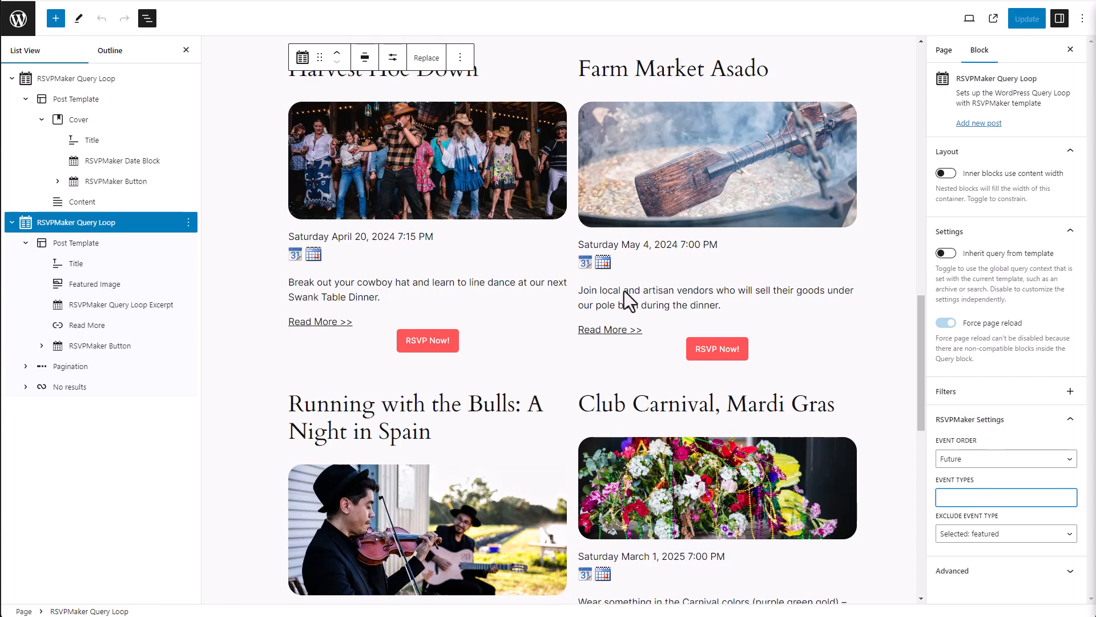
Limit the first RSVPMaker Query Loop to the Featured event type and check the page's event listings
click(87, 79)
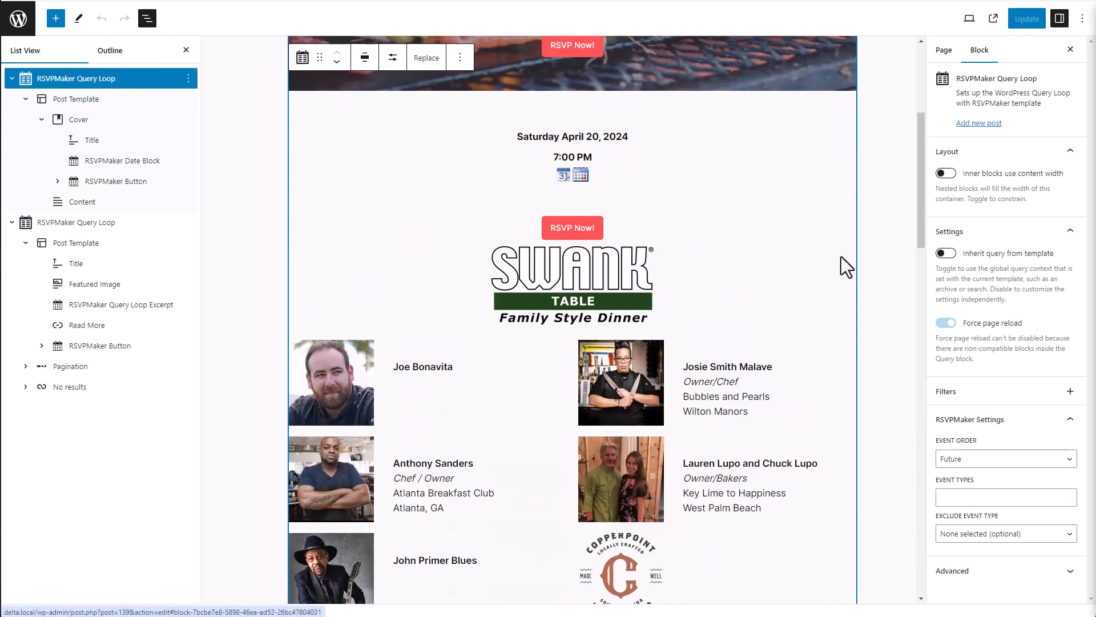
scroll(886, 238, up, 5)
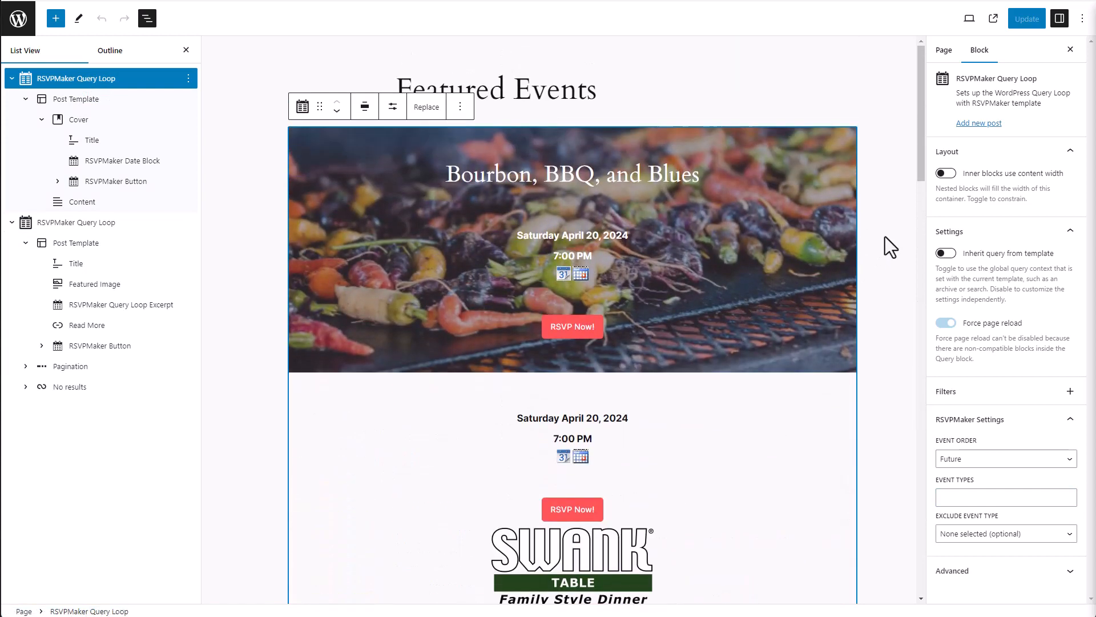
click(1000, 499)
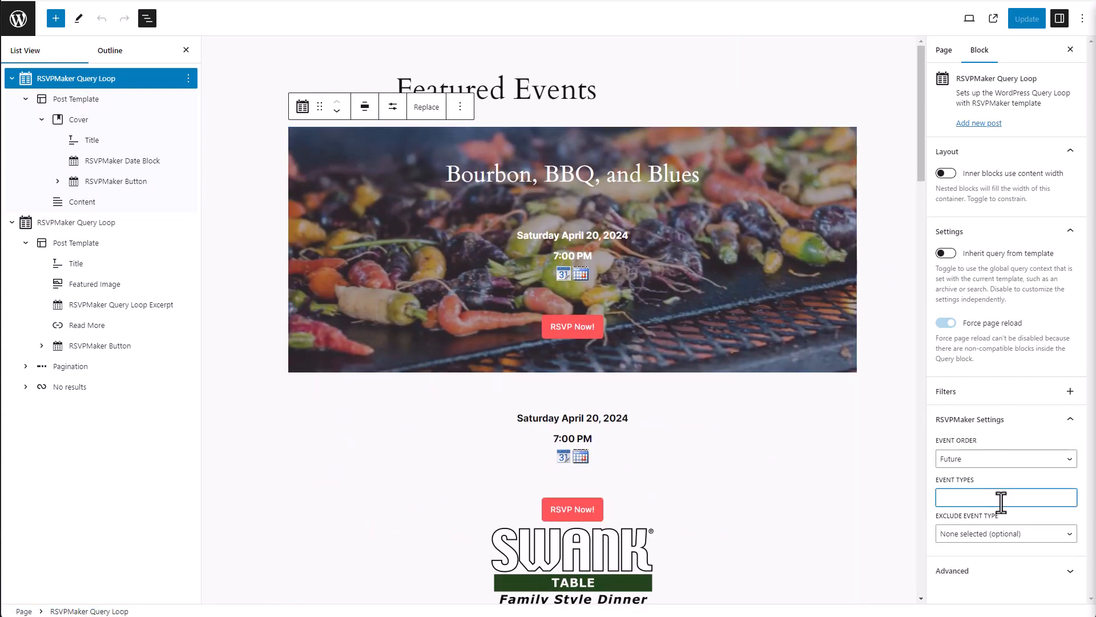
text(Feat)
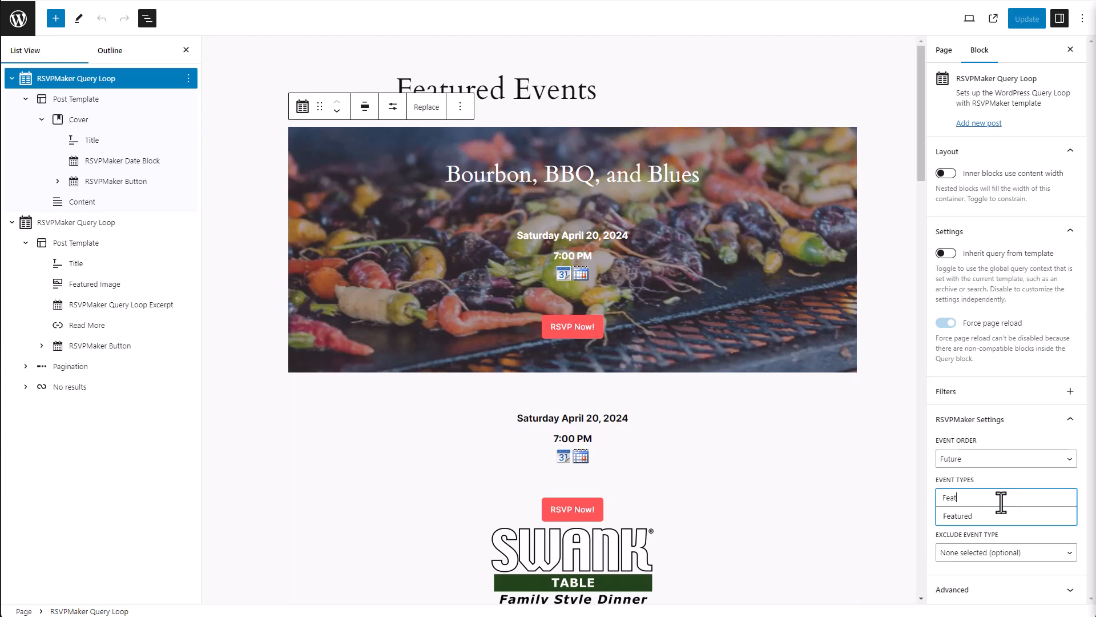
click(964, 520)
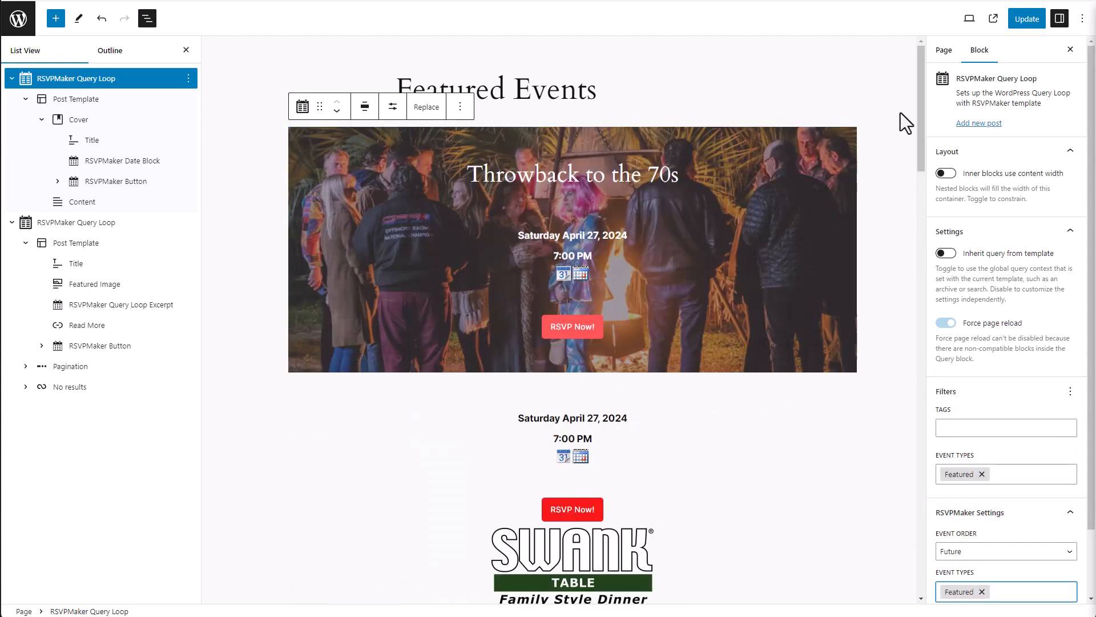
drag(920, 95, 901, 263)
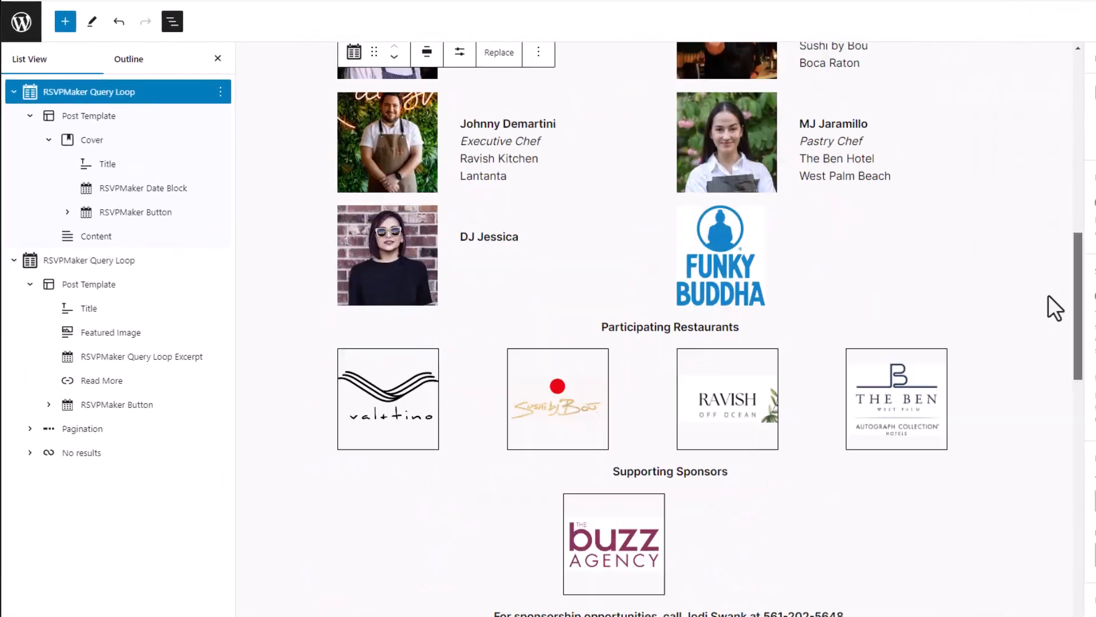
scroll(1054, 308, down, 10)
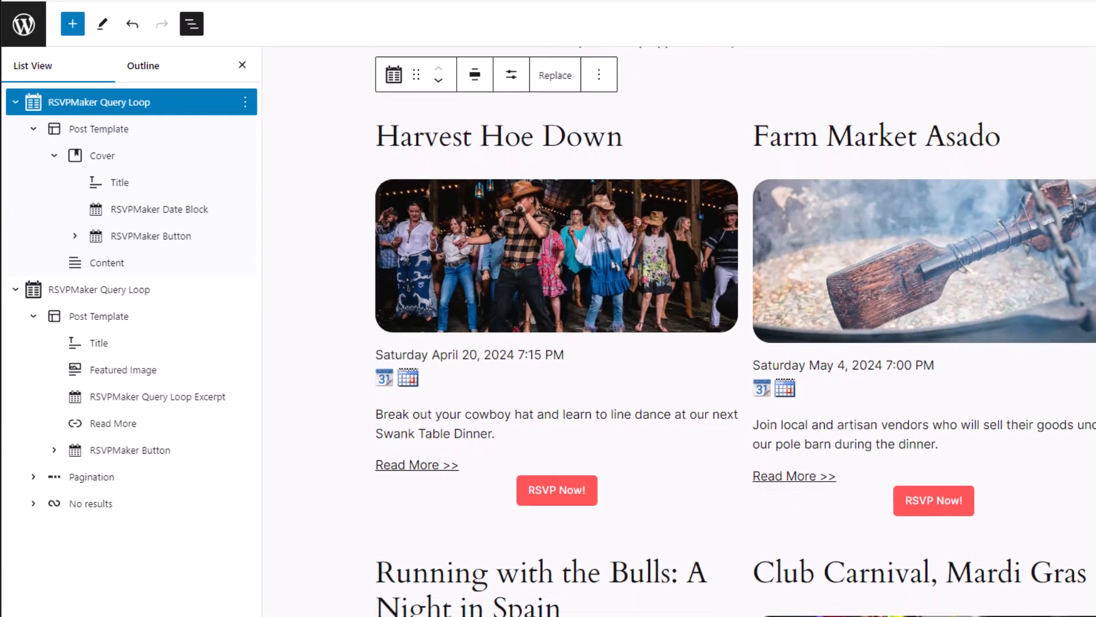
Set the second RSVPMaker Query Loop's offset to 0 in its display settings
scroll(708, 399, up, 1)
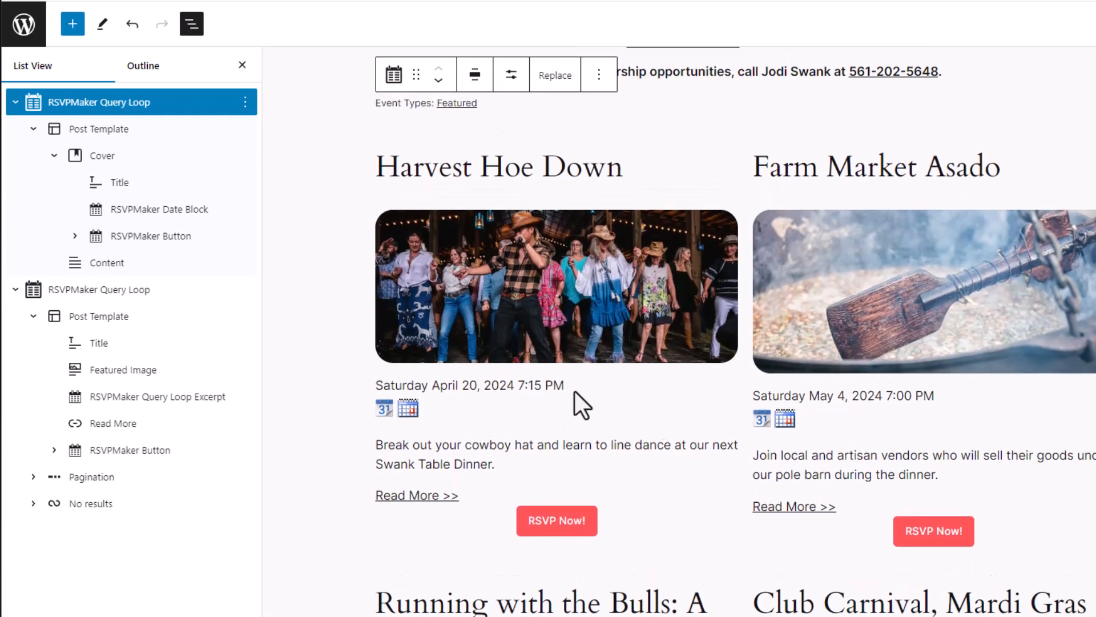
click(100, 290)
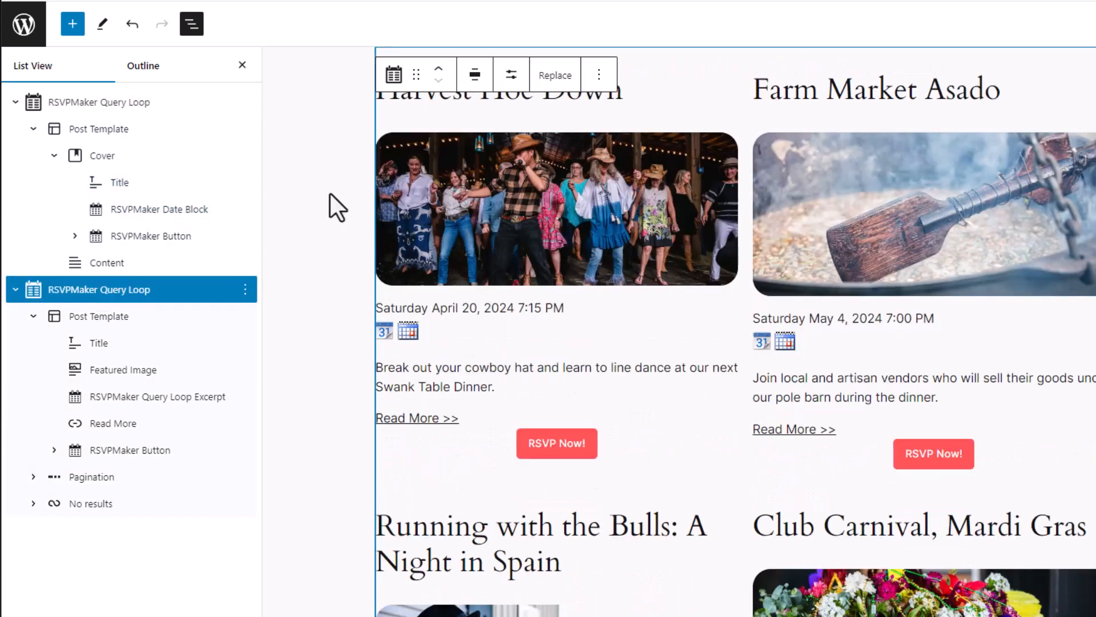
click(511, 80)
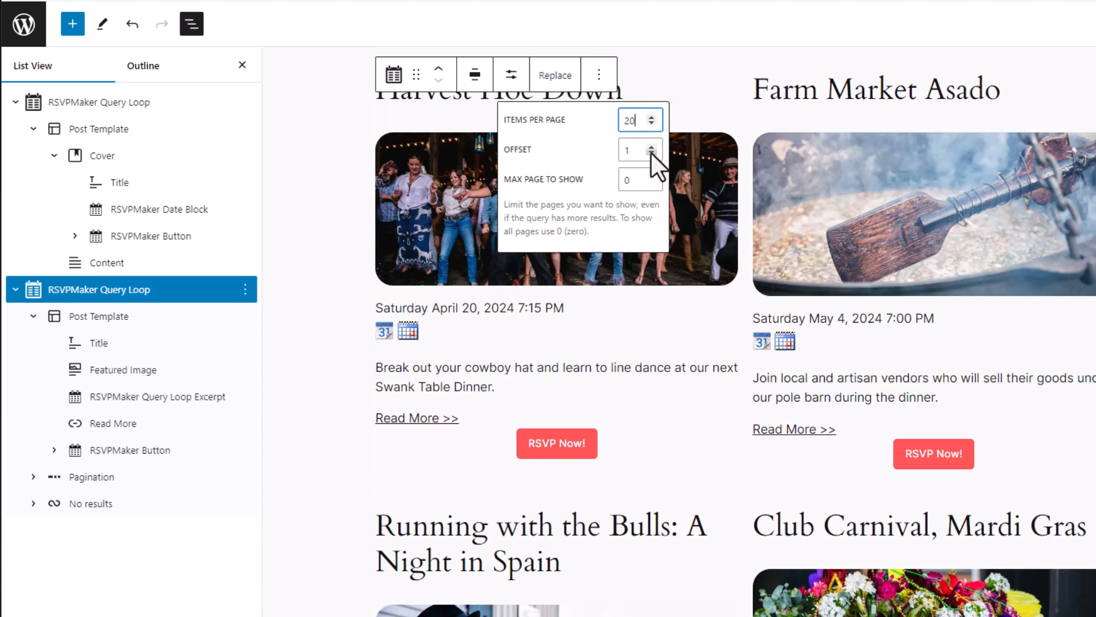
click(651, 153)
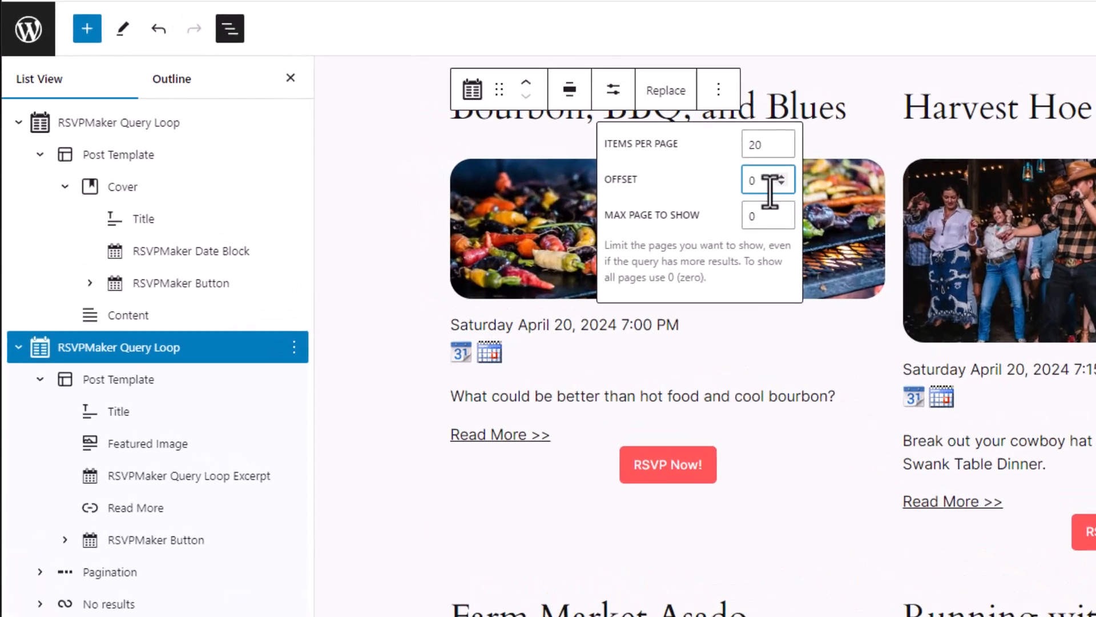
click(640, 155)
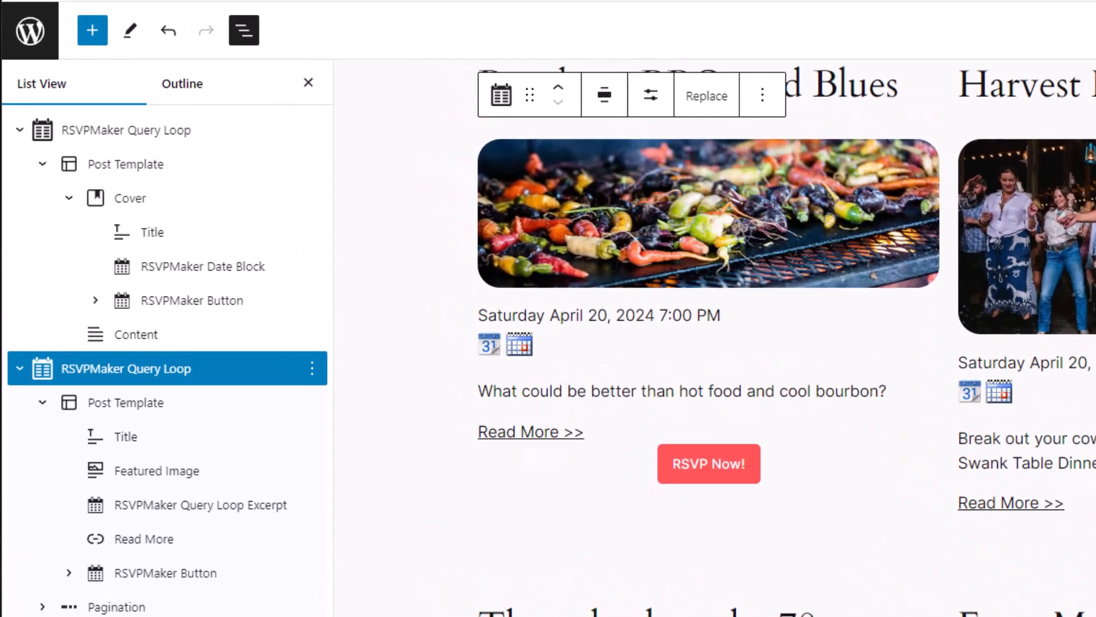
scroll(714, 343, up, 1)
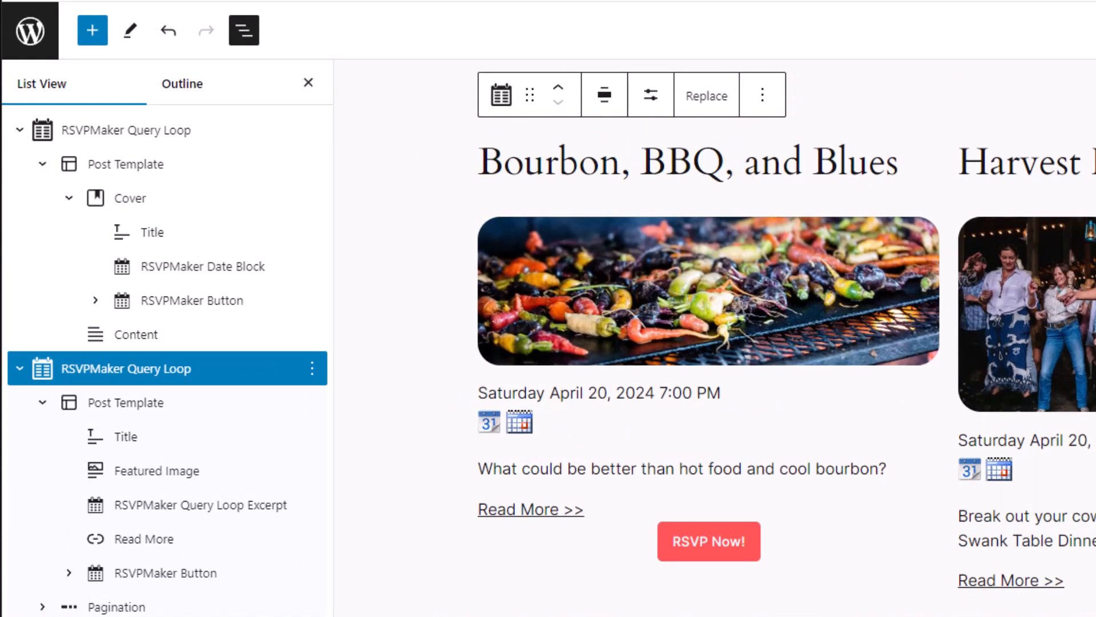
Exclude the Featured event type from the second RSVPMaker Query Loop
drag(922, 326, 926, 331)
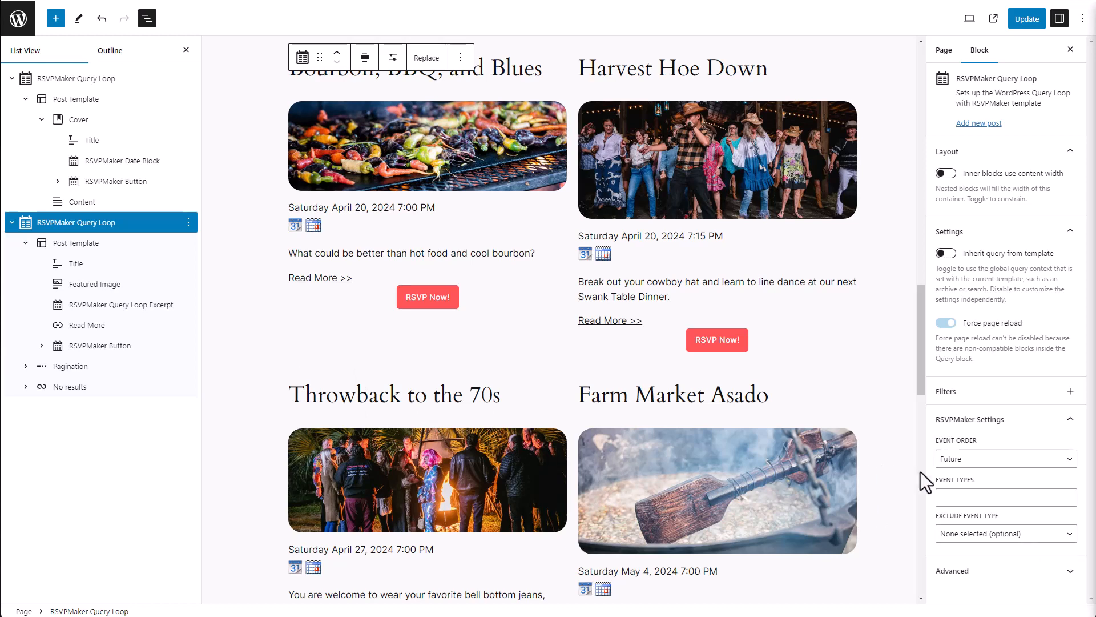
click(1033, 541)
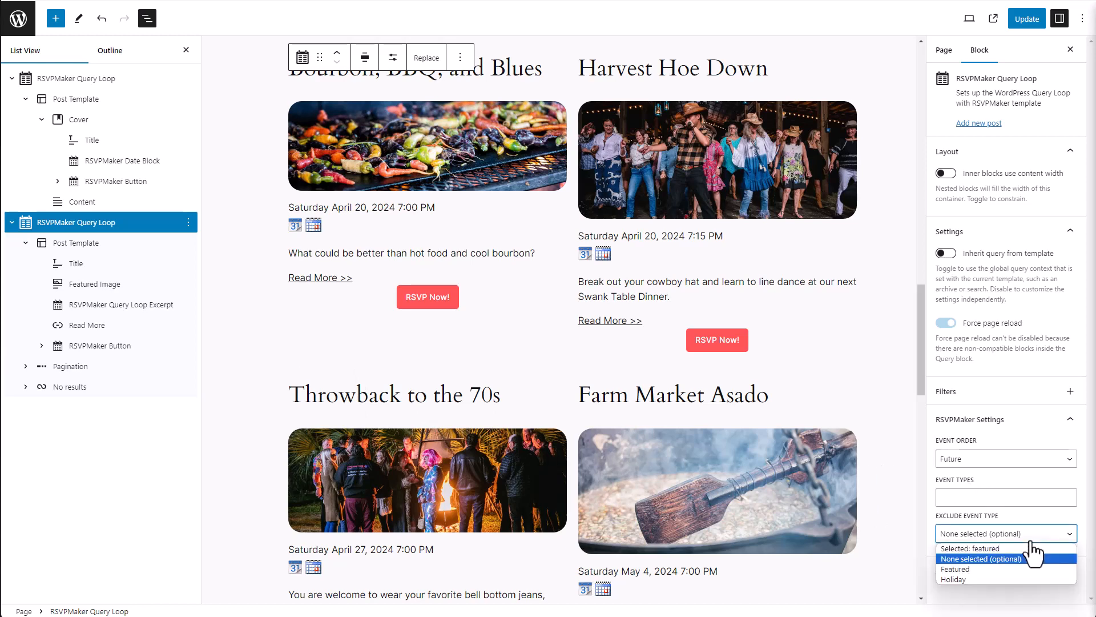
click(999, 569)
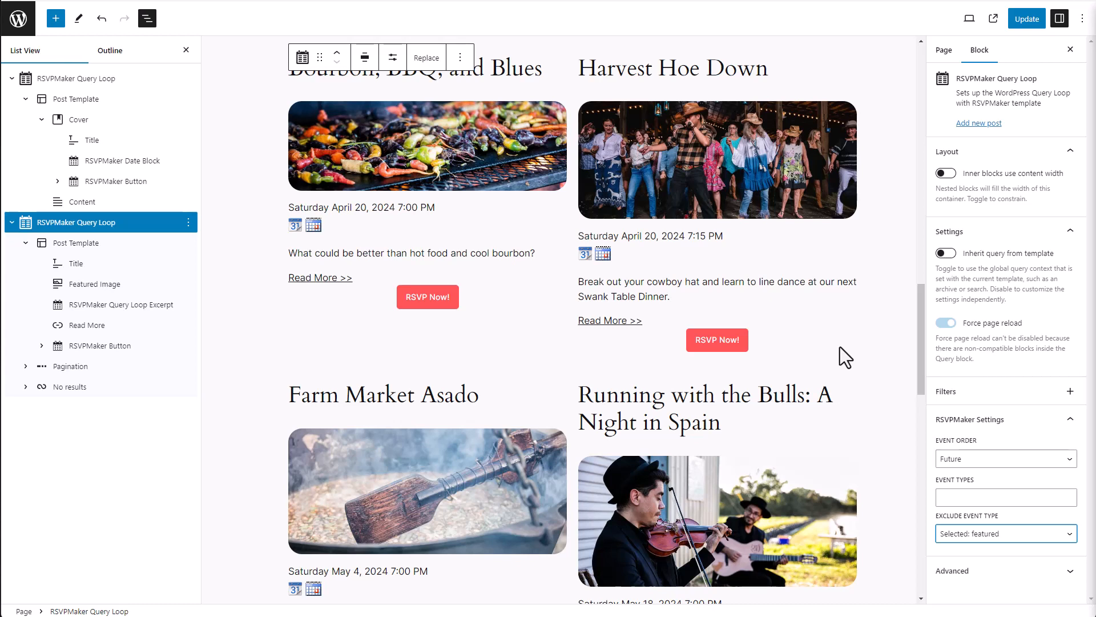
Replace the second RSVPMaker Query Loop's design with the Image at left pattern and expand the new Query Loop down to its Post Template's contents
scroll(564, 320, up, 1)
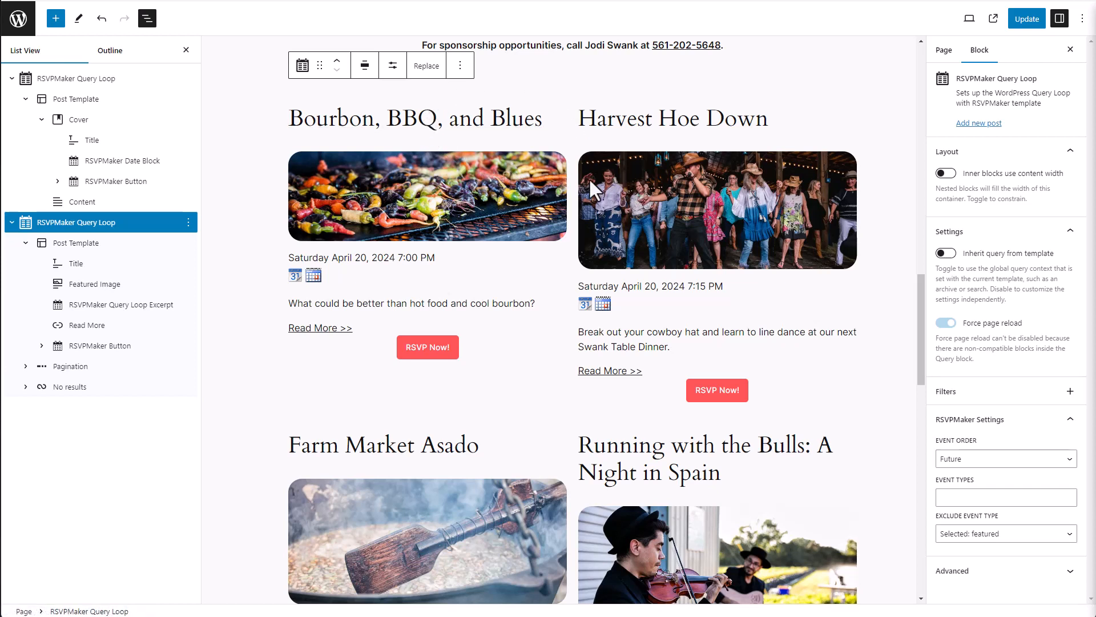
click(423, 66)
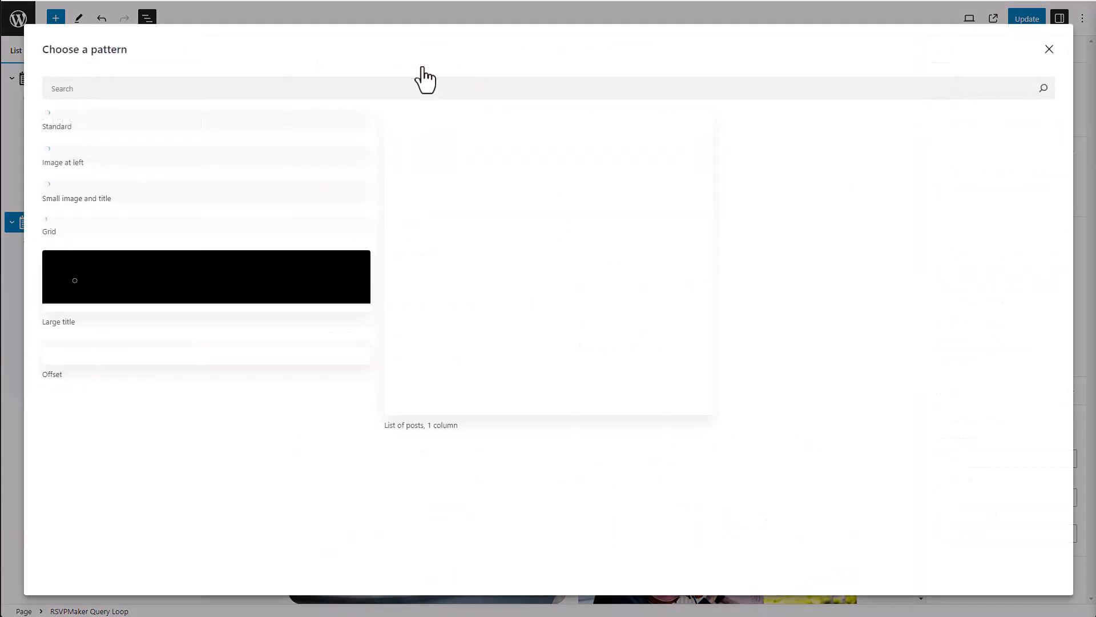
scroll(672, 180, down, 3)
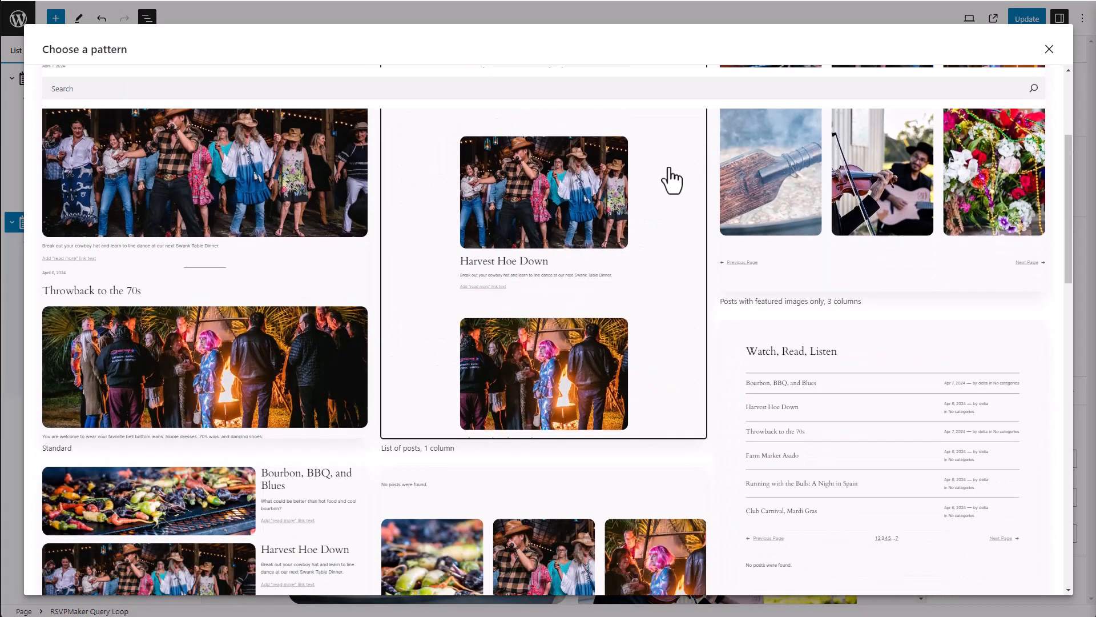
scroll(668, 177, down, 5)
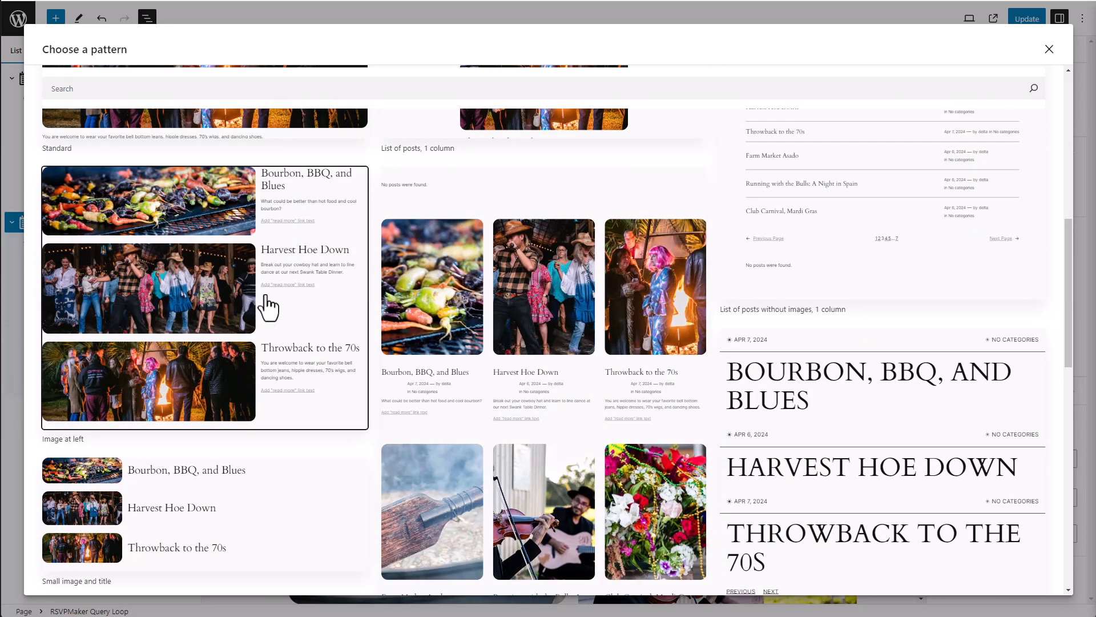
click(300, 301)
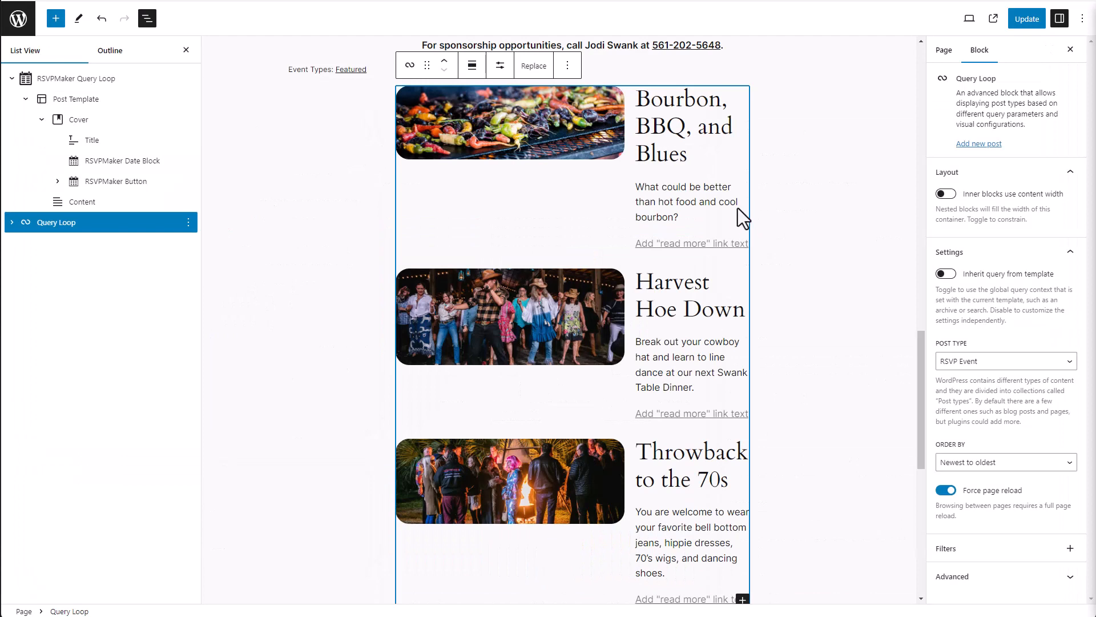
click(11, 223)
click(25, 242)
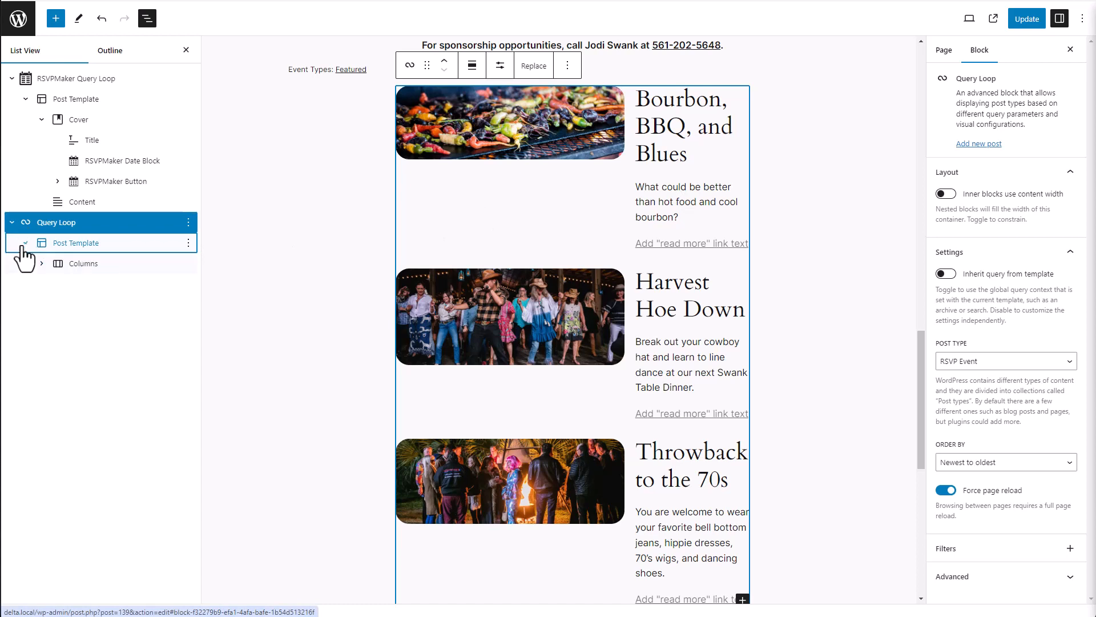